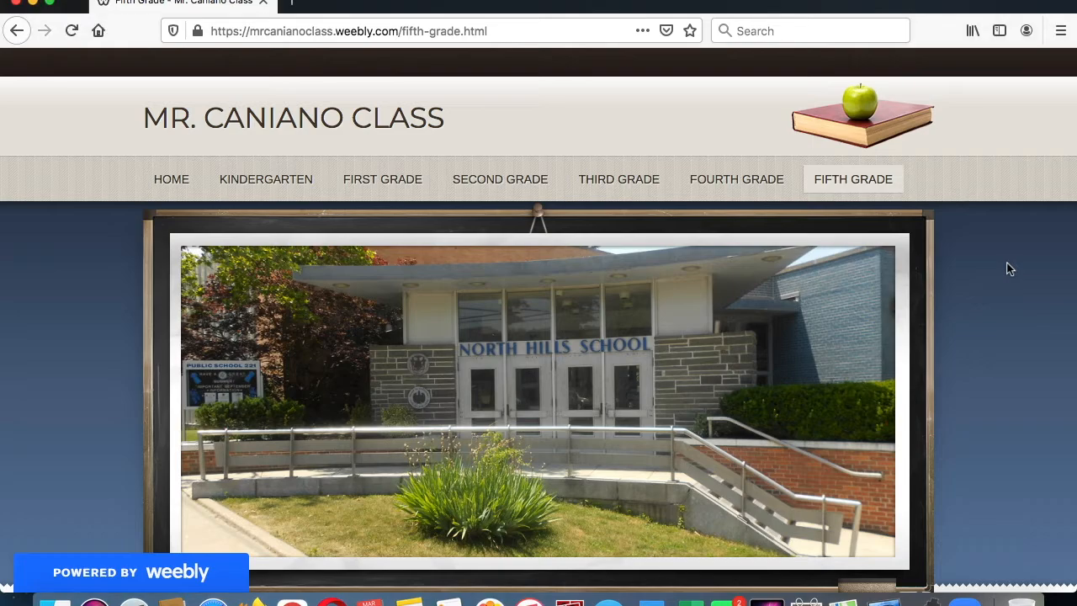
- Open the Special Projects page for Fifth Grade and look over its Mexico Websites links
scroll(1010, 270, down, 12)
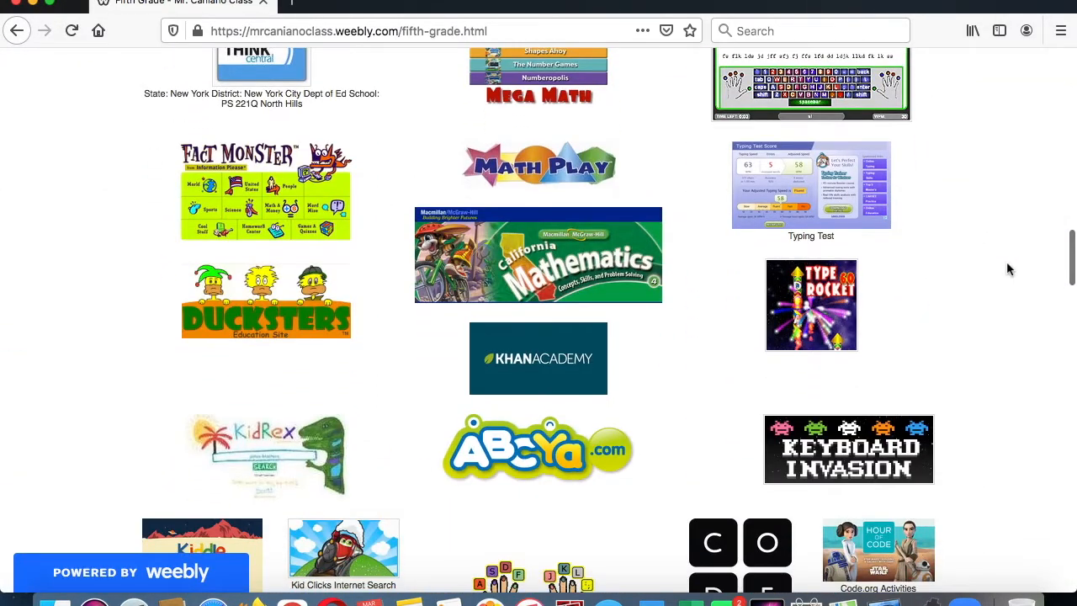
scroll(1008, 265, down, 2)
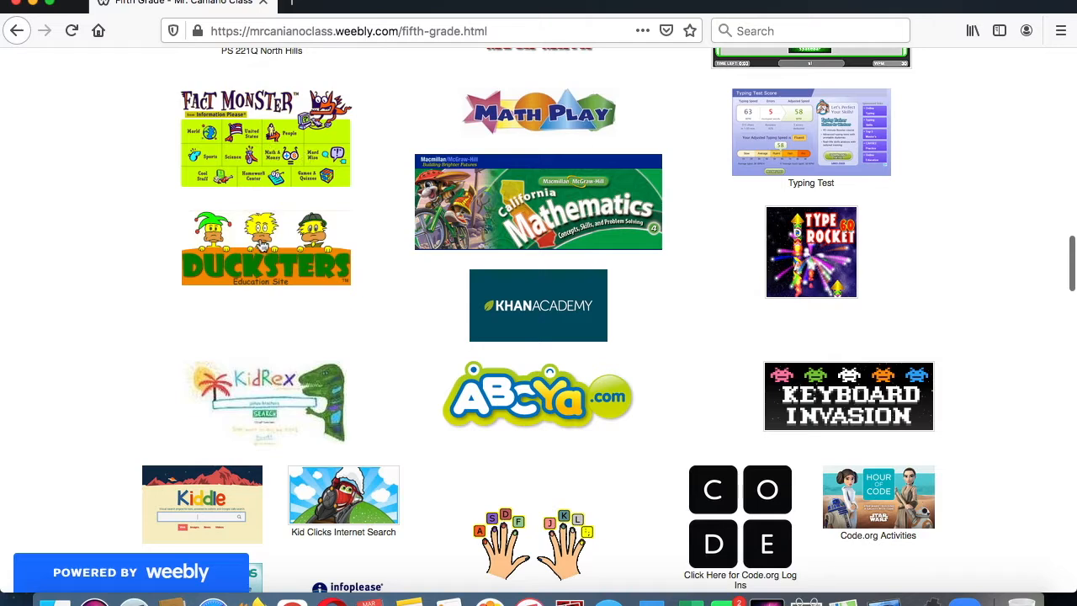
scroll(266, 380, down, 3)
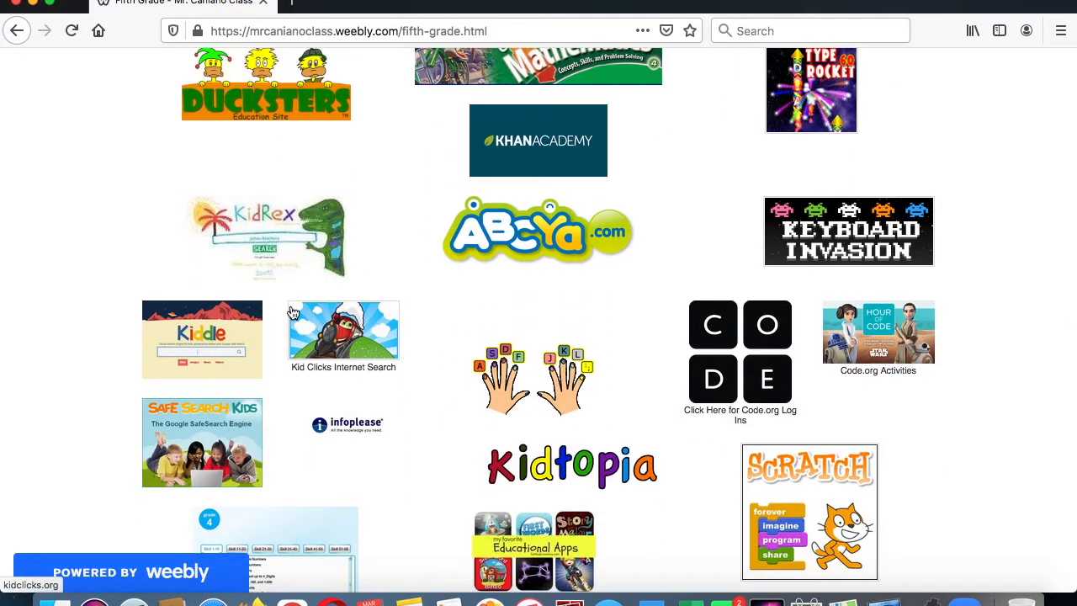
scroll(548, 242, up, 15)
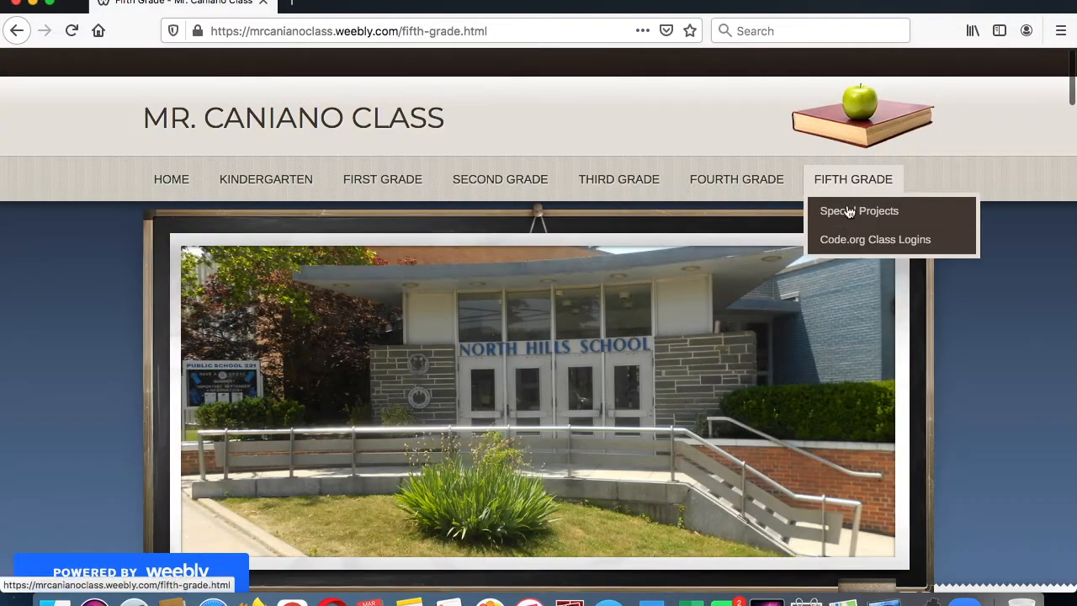
click(820, 217)
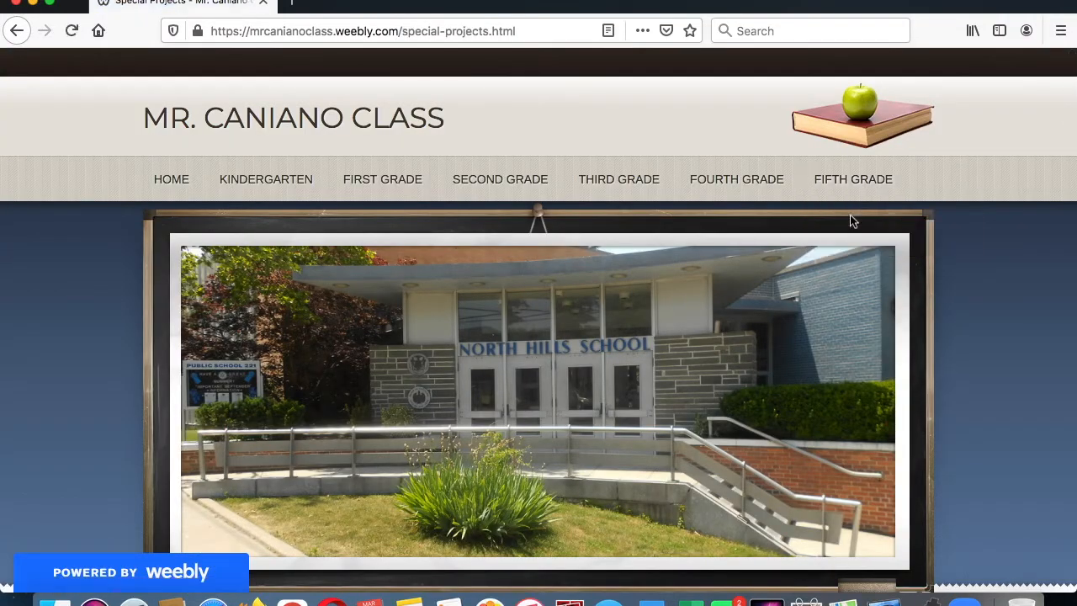
scroll(850, 220, down, 5)
scroll(850, 220, down, 9)
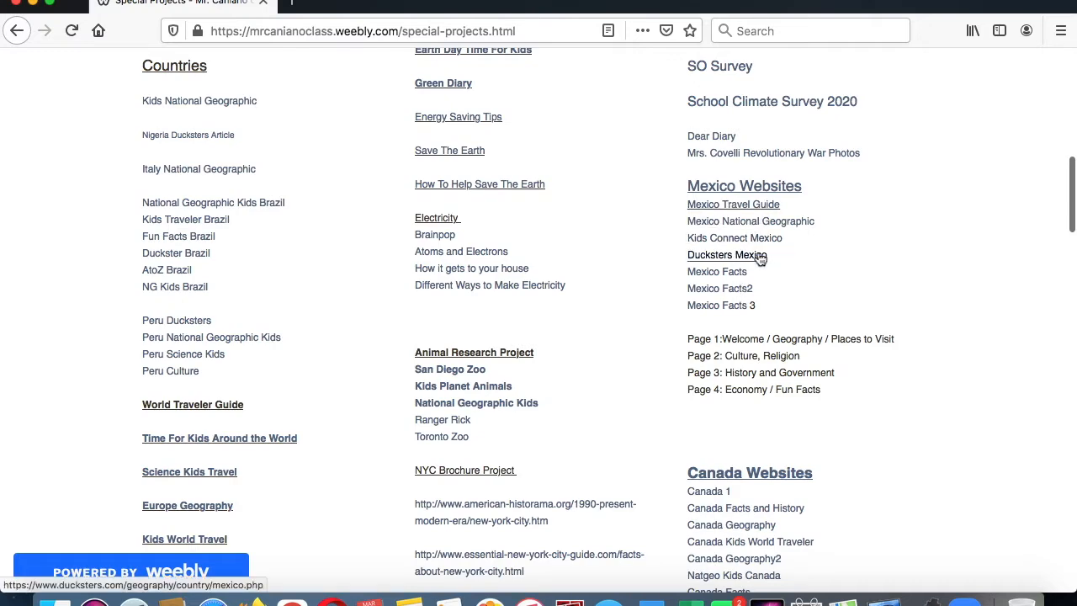
- Return to the Fifth Grade page, open Weebly for Education and log in with Google
scroll(758, 252, up, 15)
mouse_move(852, 184)
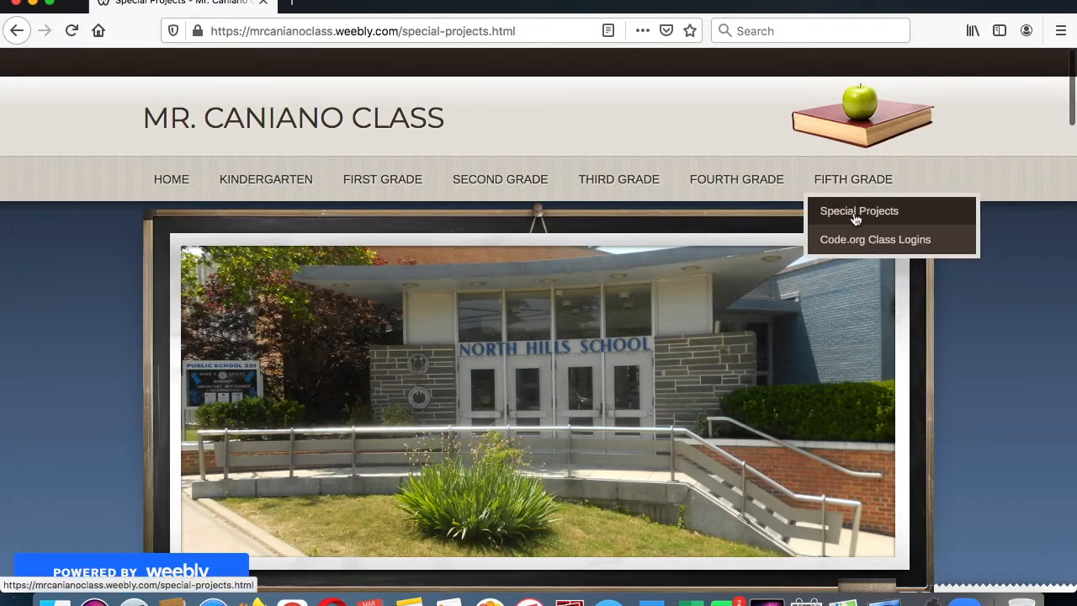
click(869, 180)
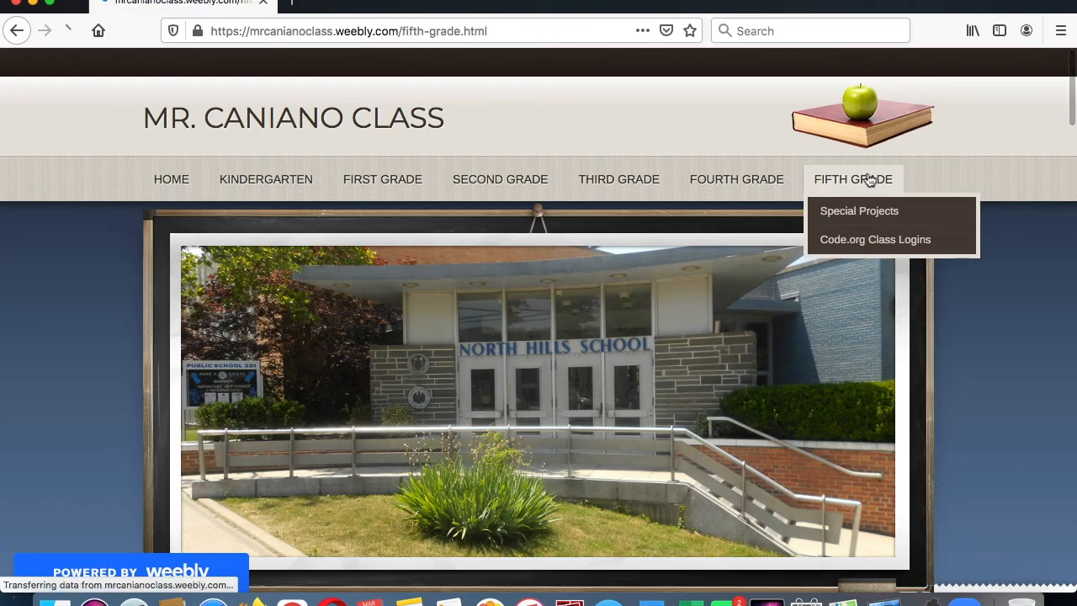
scroll(349, 254, down, 3)
scroll(349, 254, down, 15)
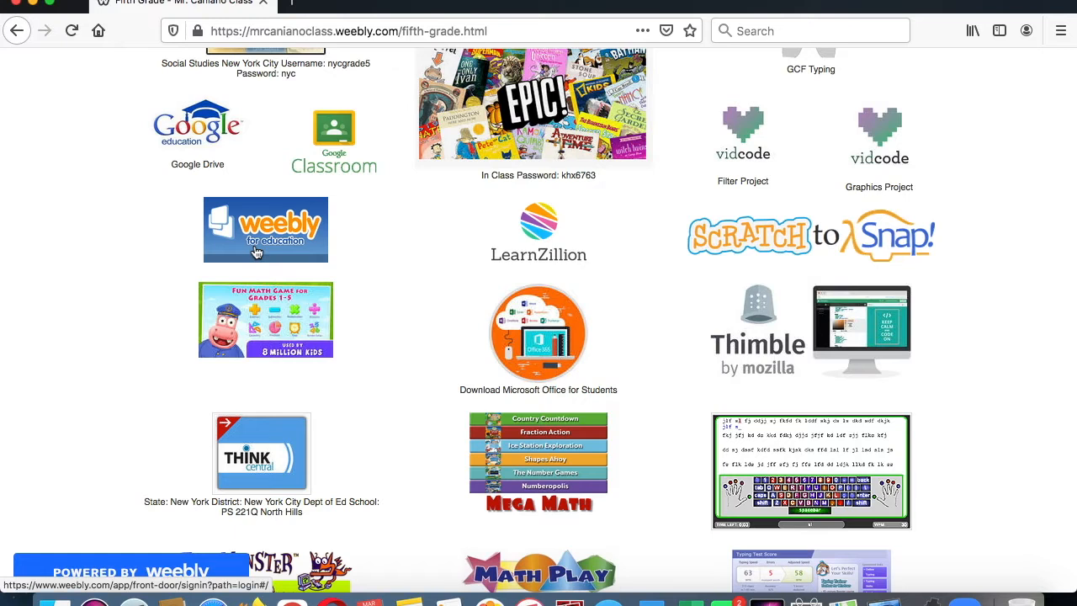
click(258, 252)
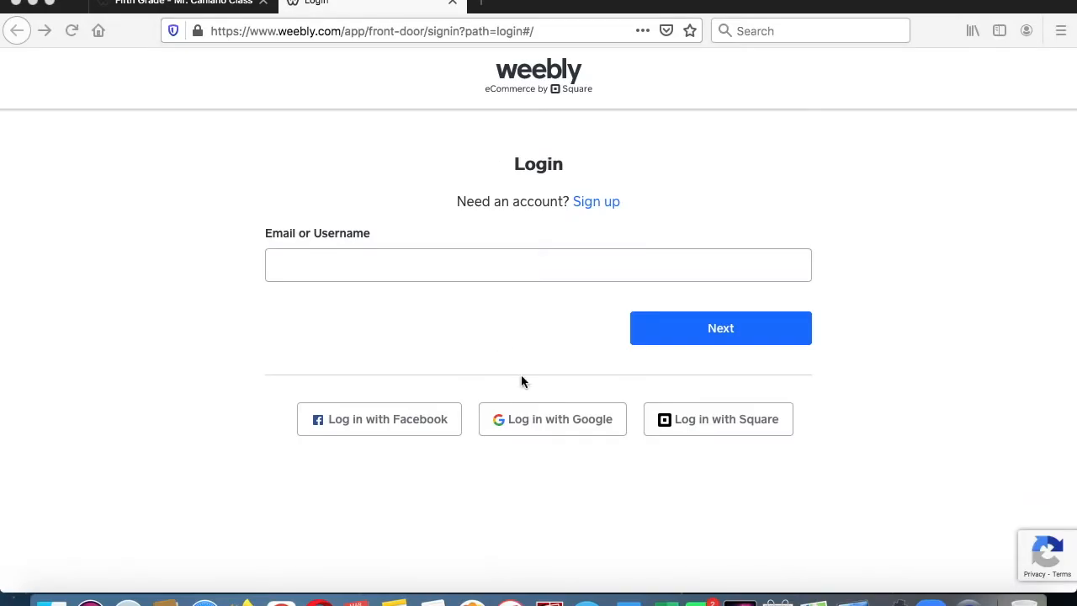
click(537, 421)
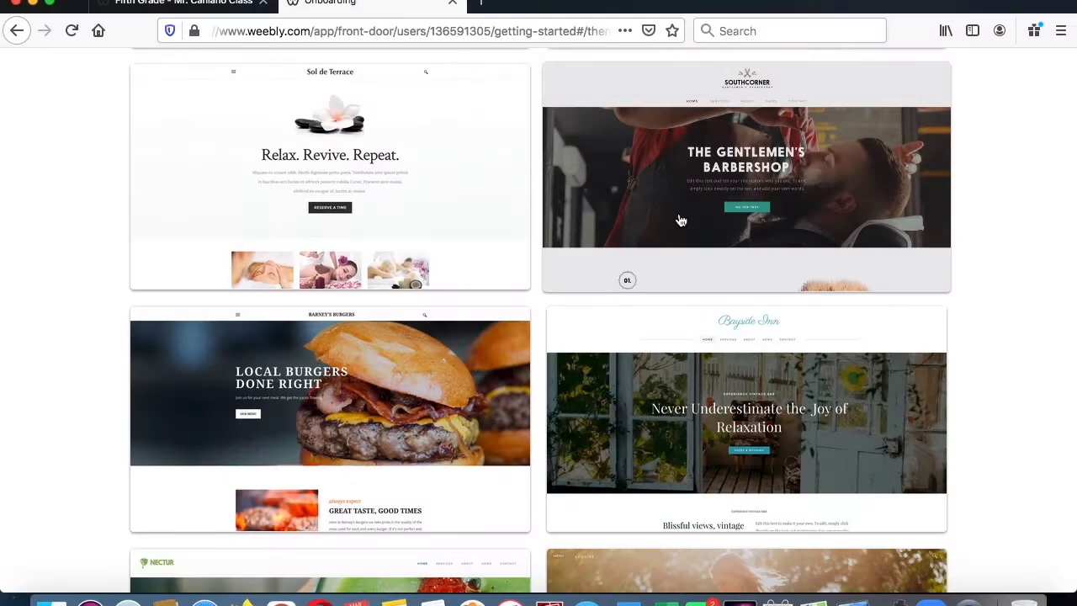
- Browse the available website themes and open the preview of the Travellin theme
scroll(680, 221, down, 5)
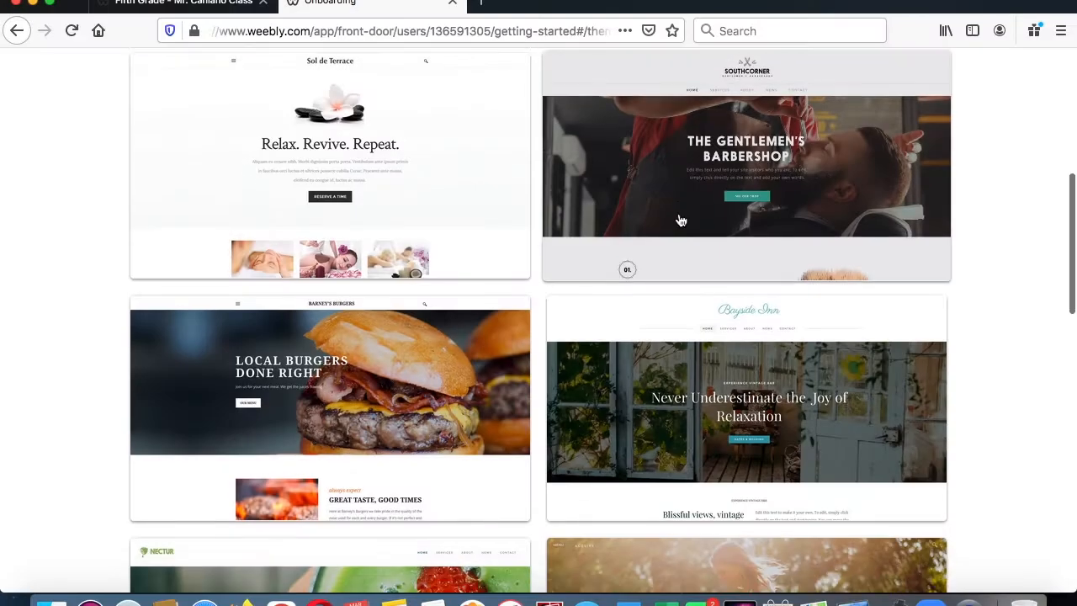
scroll(681, 221, down, 20)
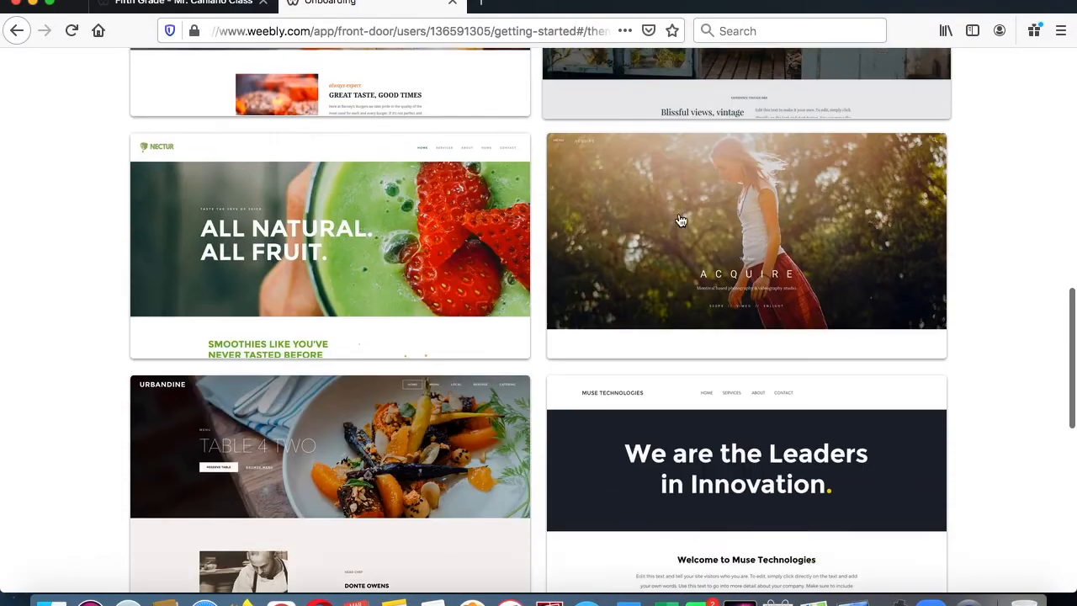
scroll(681, 221, down, 1)
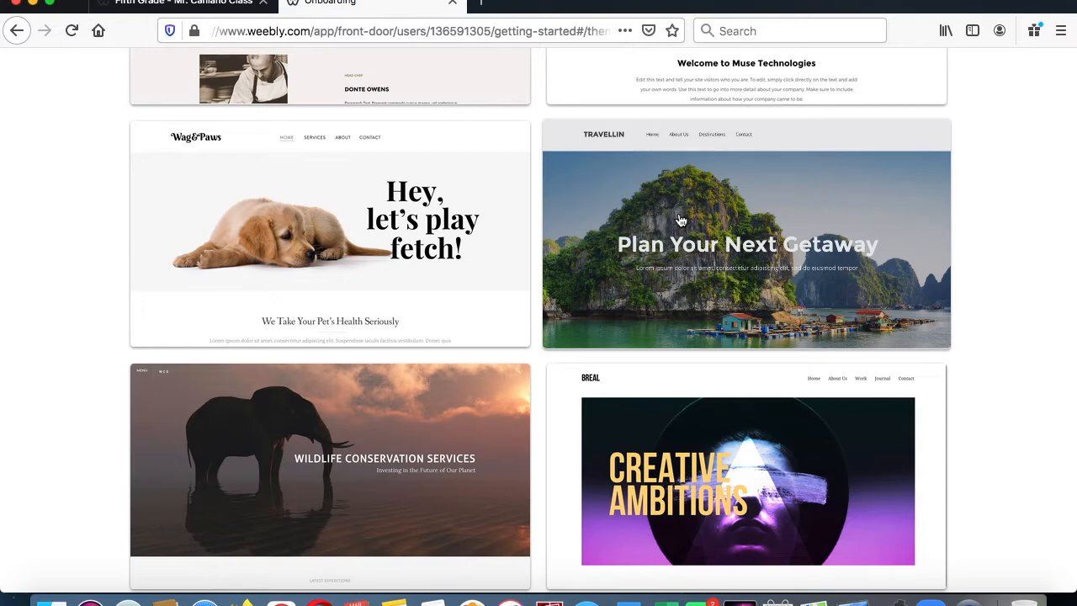
click(760, 251)
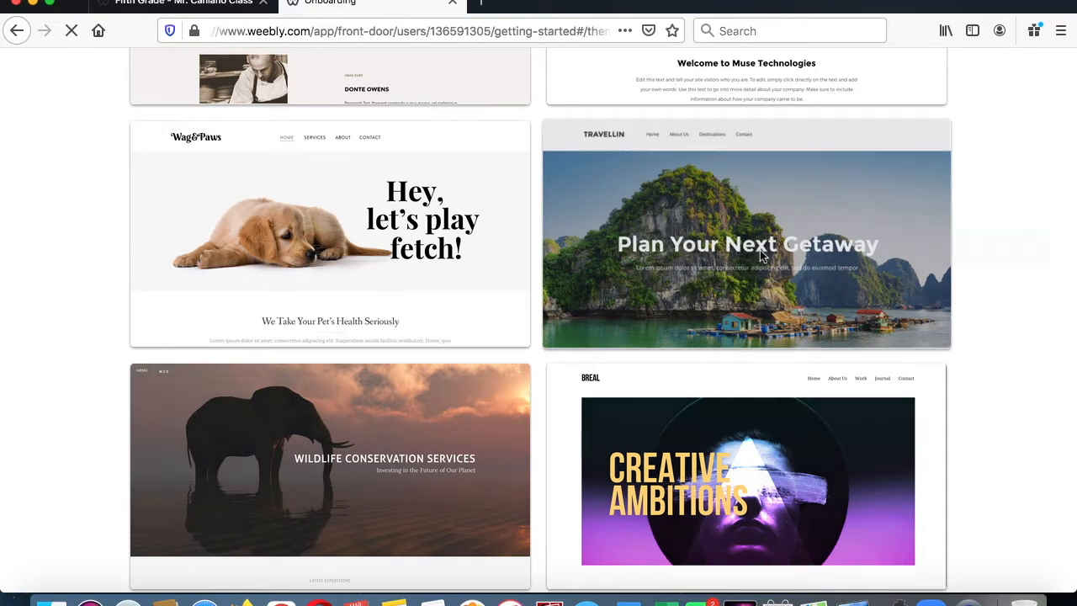
- Look through the Travellin theme preview and start editing a site with this theme
scroll(760, 256, down, 10)
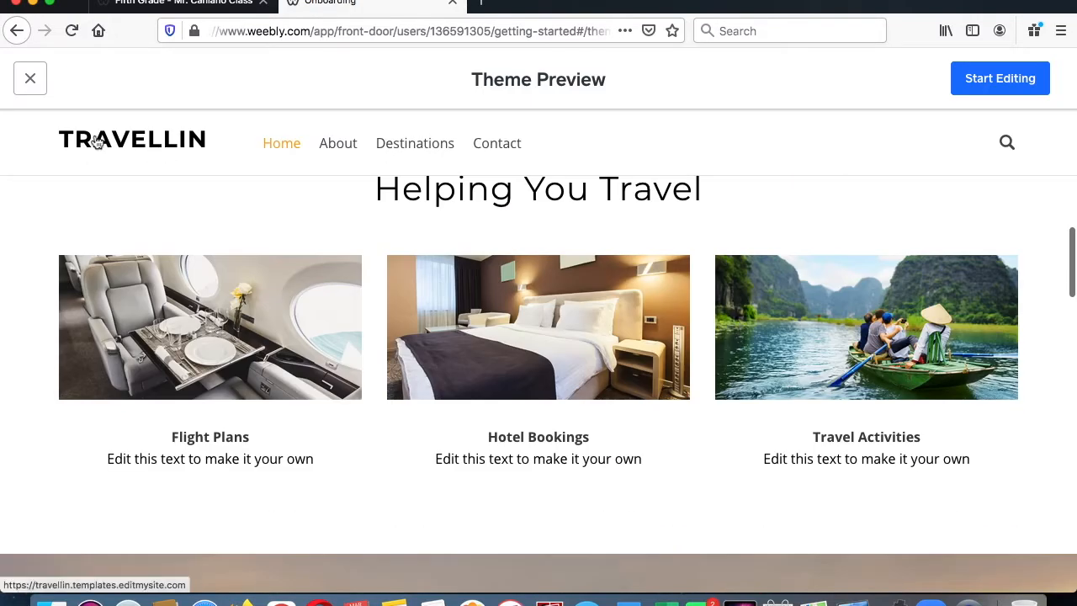
scroll(358, 334, left, 3)
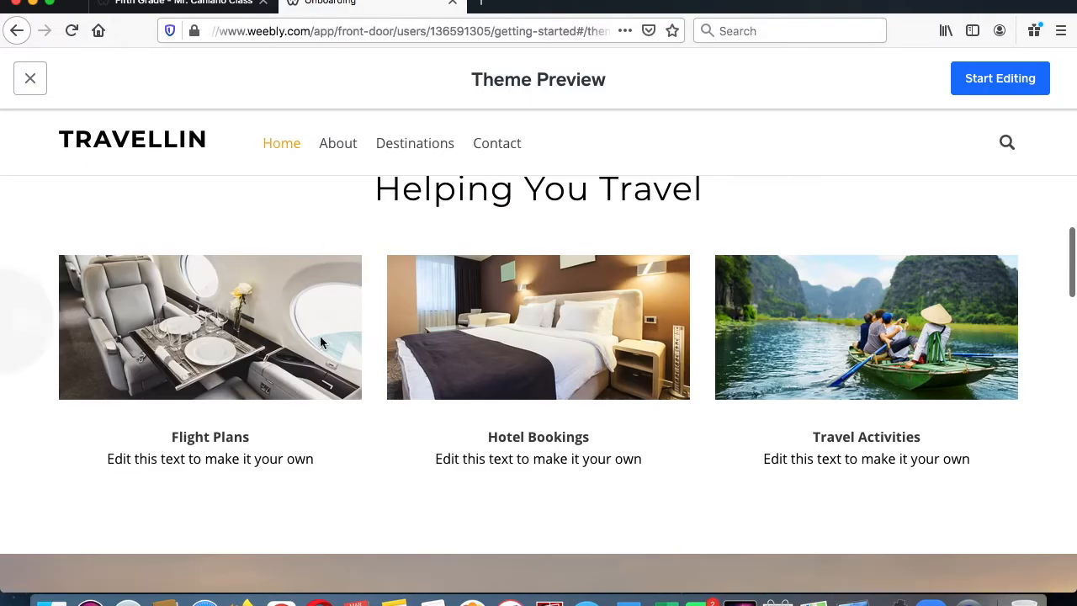
scroll(801, 352, down, 10)
scroll(801, 352, down, 8)
scroll(801, 352, up, 10)
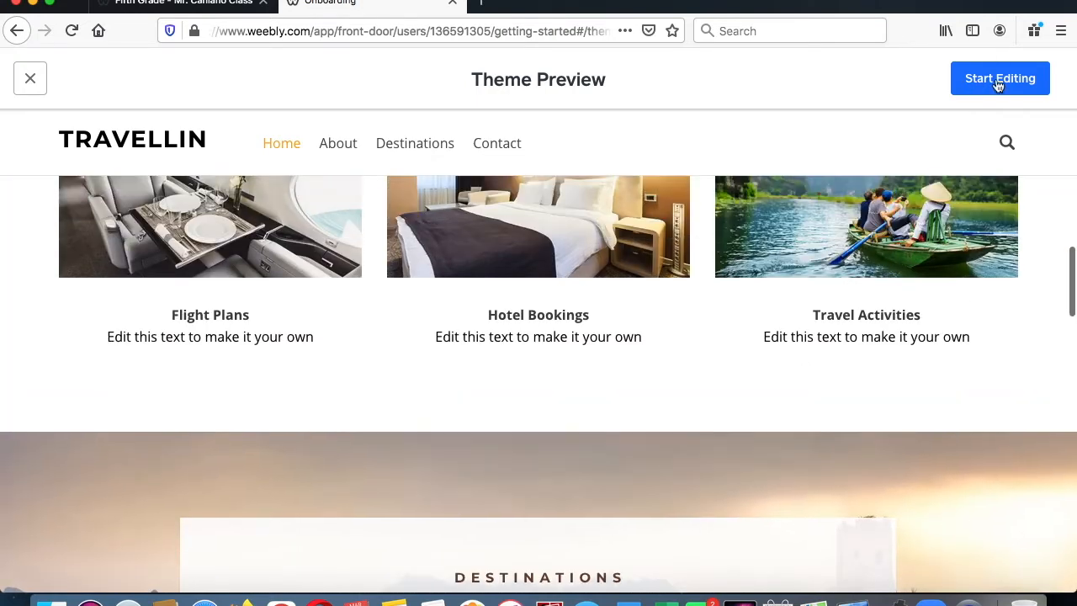
click(995, 84)
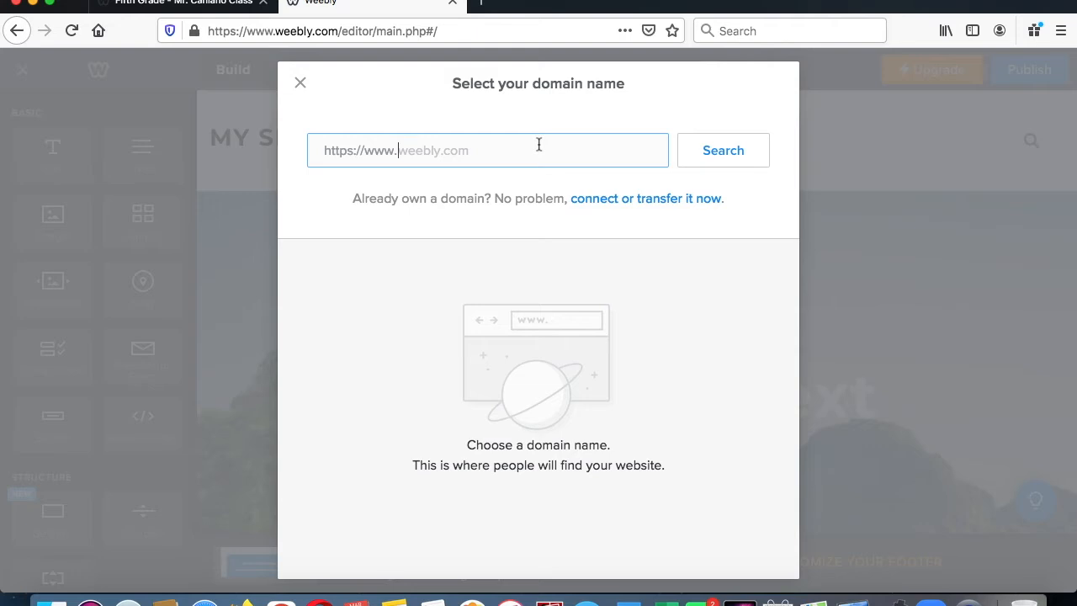
- Search for the domain name mymexicohistorywebsite
text(mymexicohistorywe)
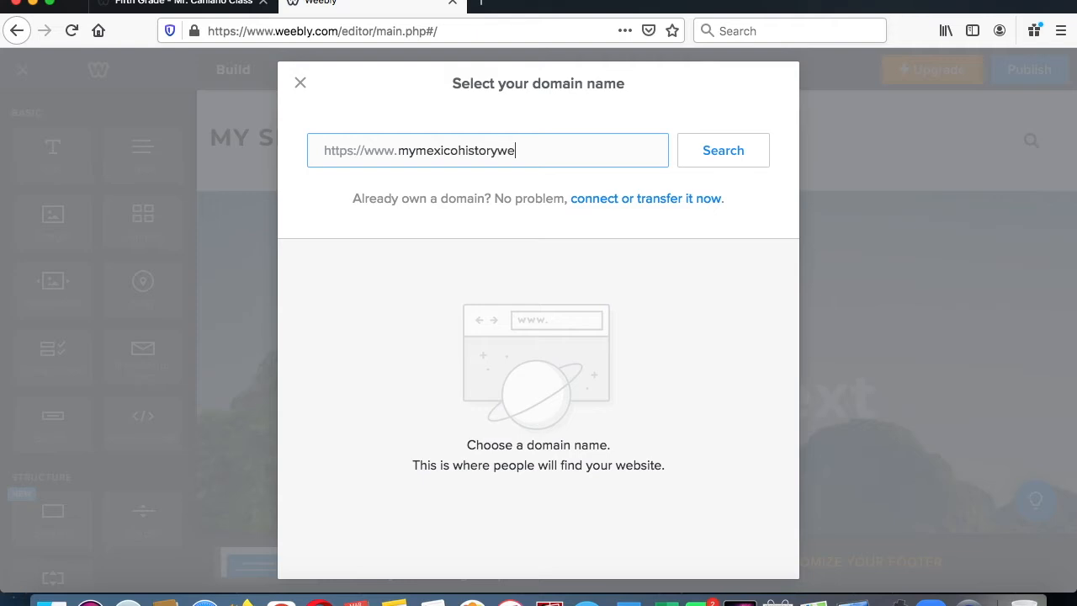
text(bsite)
click(724, 160)
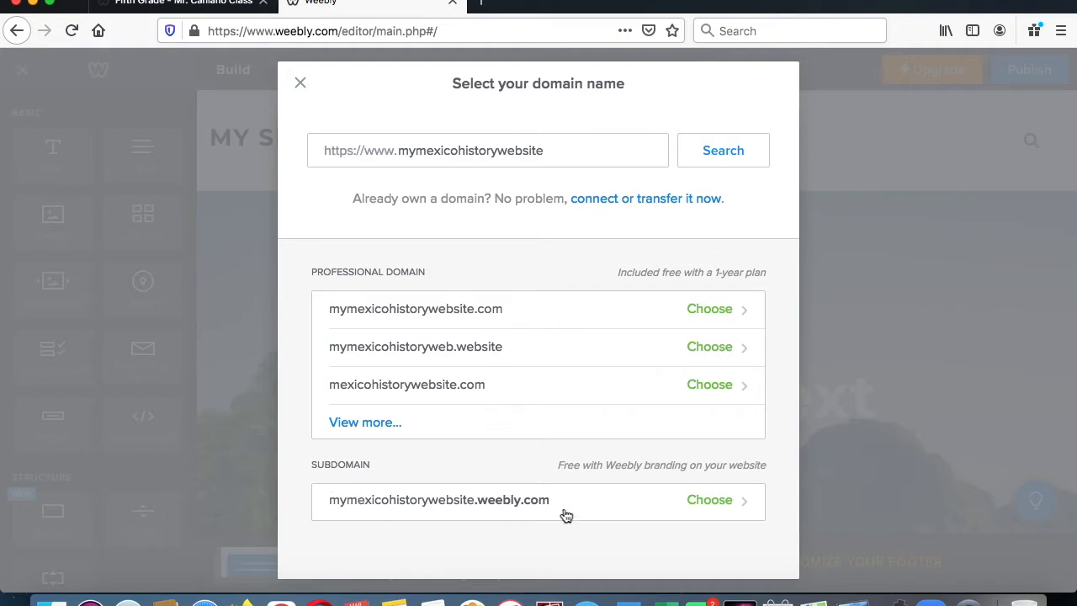
- Claim the free subdomain mymexicohistorywebsite.weebly.com and reload the editor, postponing the app reconnection
click(726, 512)
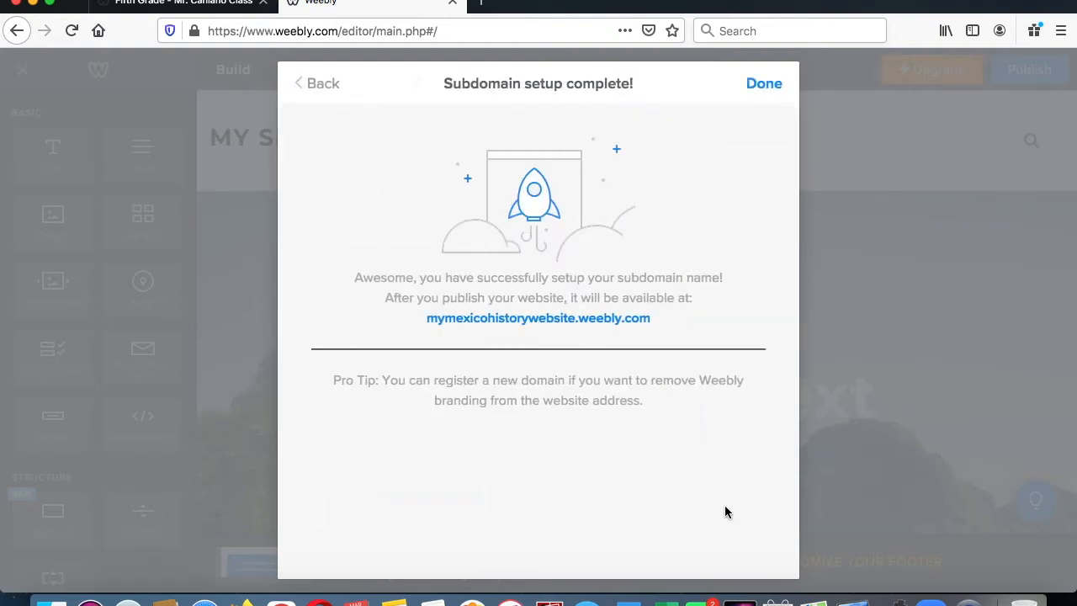
click(764, 83)
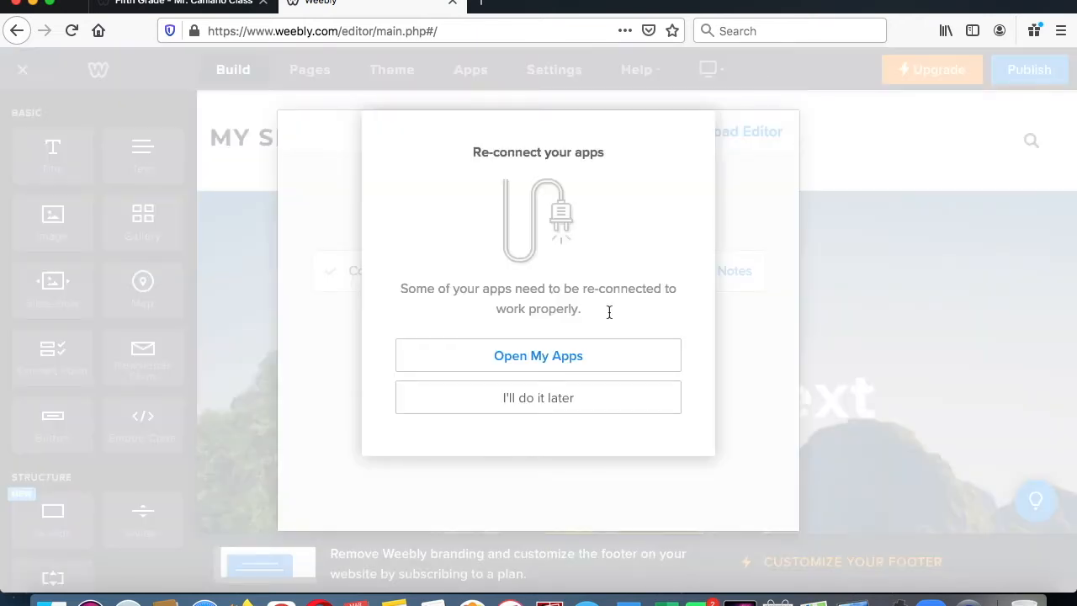
click(548, 403)
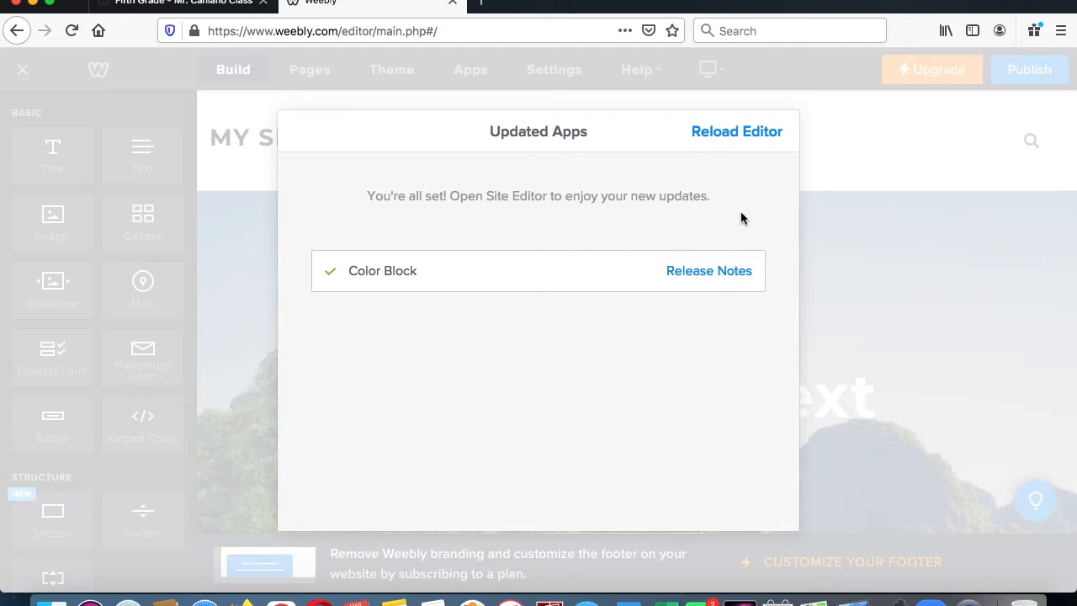
click(746, 142)
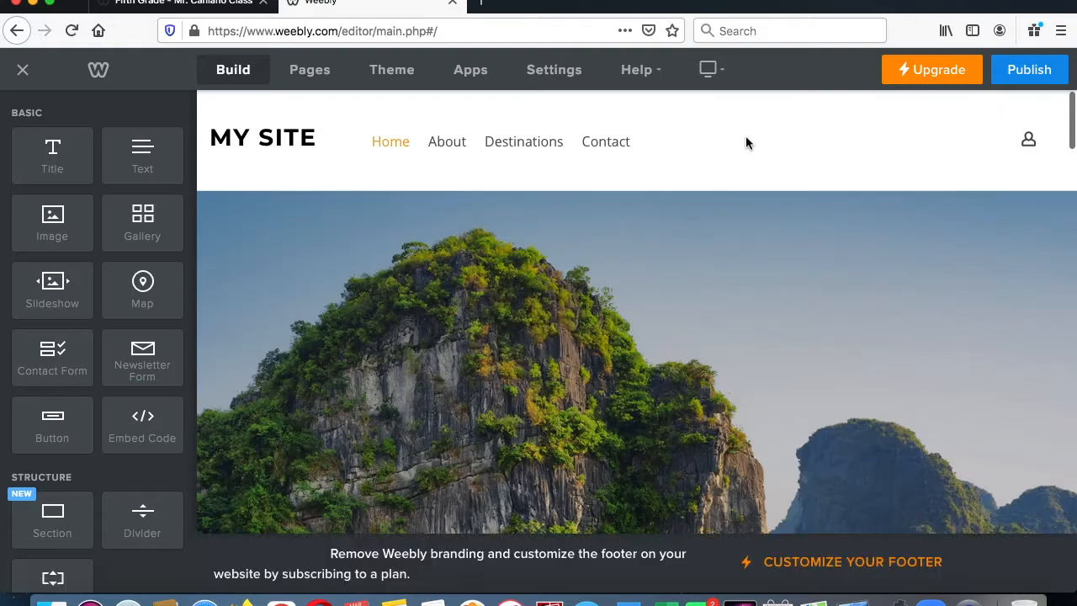
- Delete the five-star rating and the reviewer's name below the testimonial text on the home page
scroll(700, 244, down, 10)
scroll(701, 246, down, 15)
scroll(700, 246, down, 5)
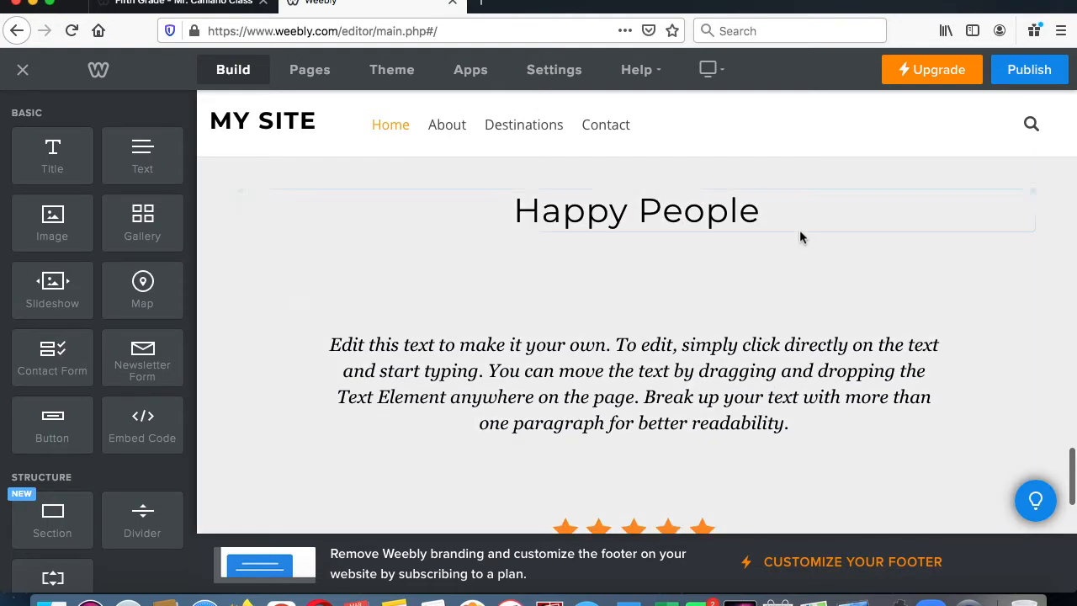
scroll(800, 237, down, 4)
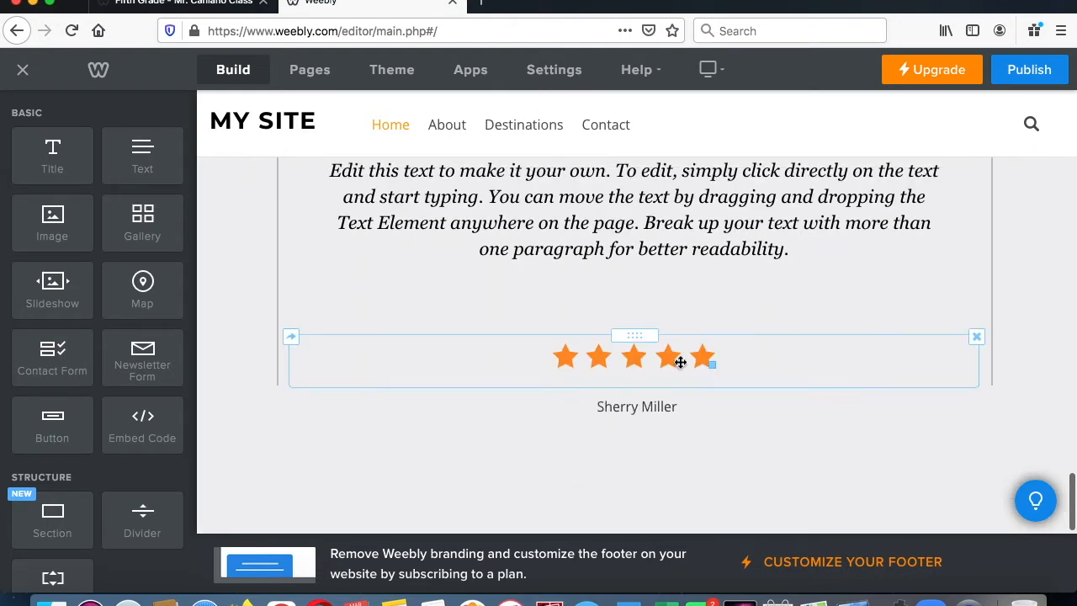
click(976, 340)
click(961, 279)
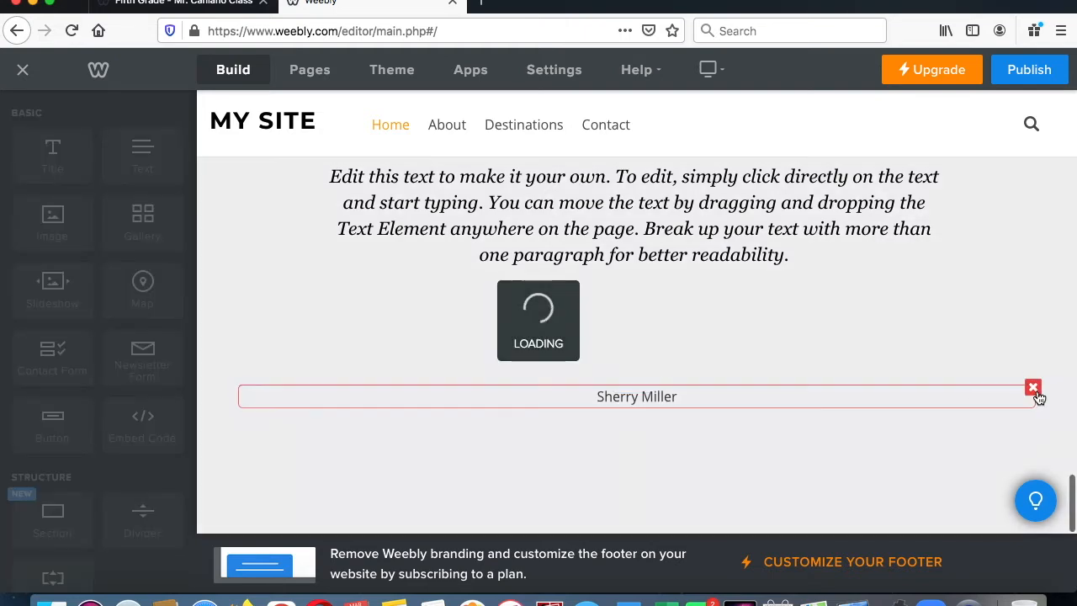
click(1034, 388)
- Change the site title in the home page header to AMAZING MEXICO
scroll(800, 408, up, 10)
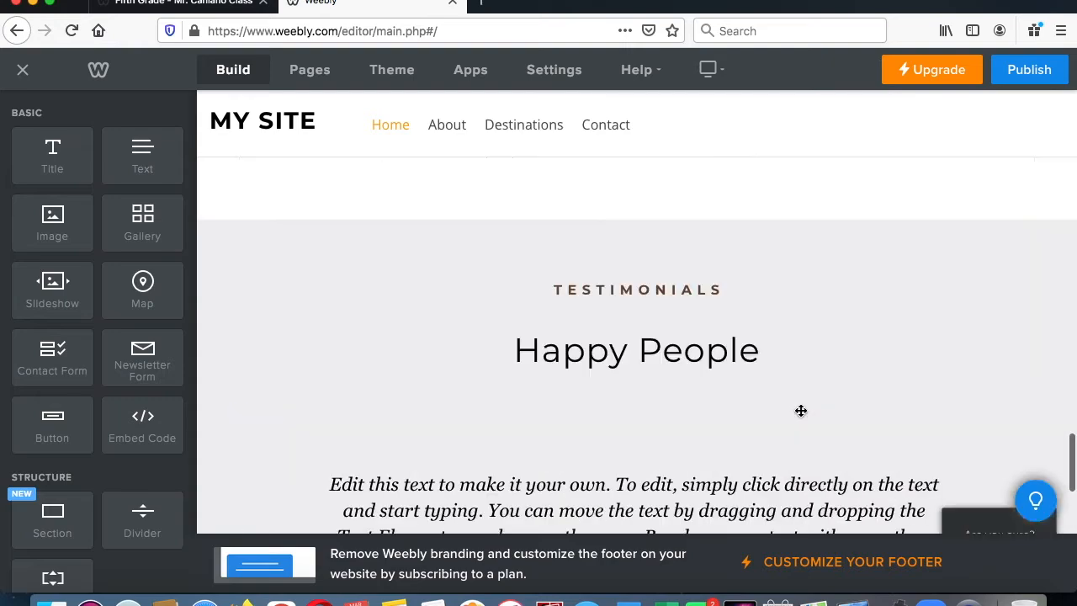
scroll(799, 398, up, 15)
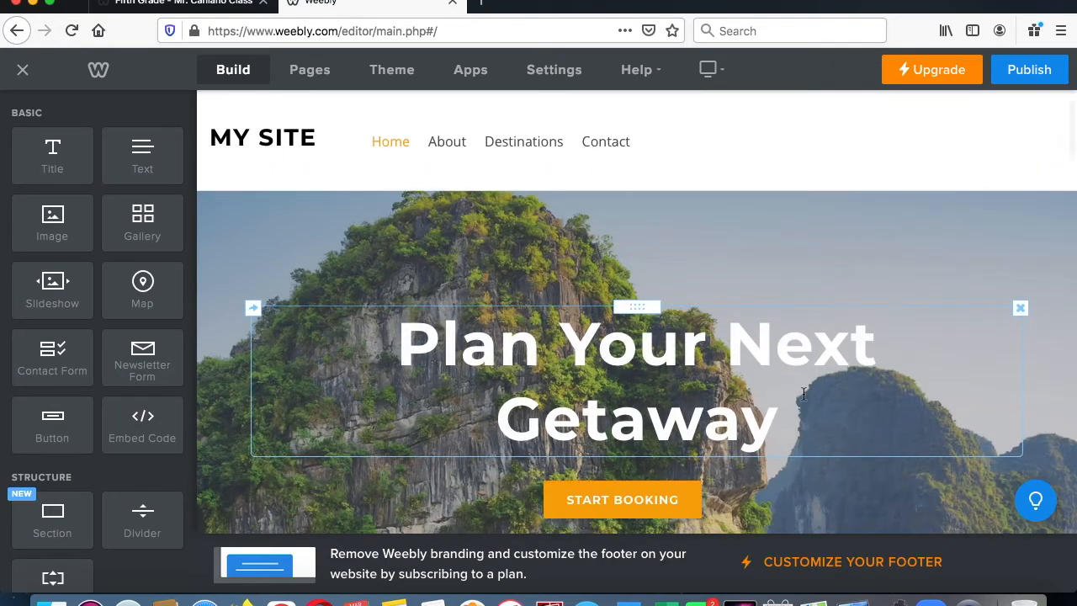
click(290, 140)
double_click(294, 140)
click(296, 107)
click(312, 139)
click(319, 144)
click(311, 141)
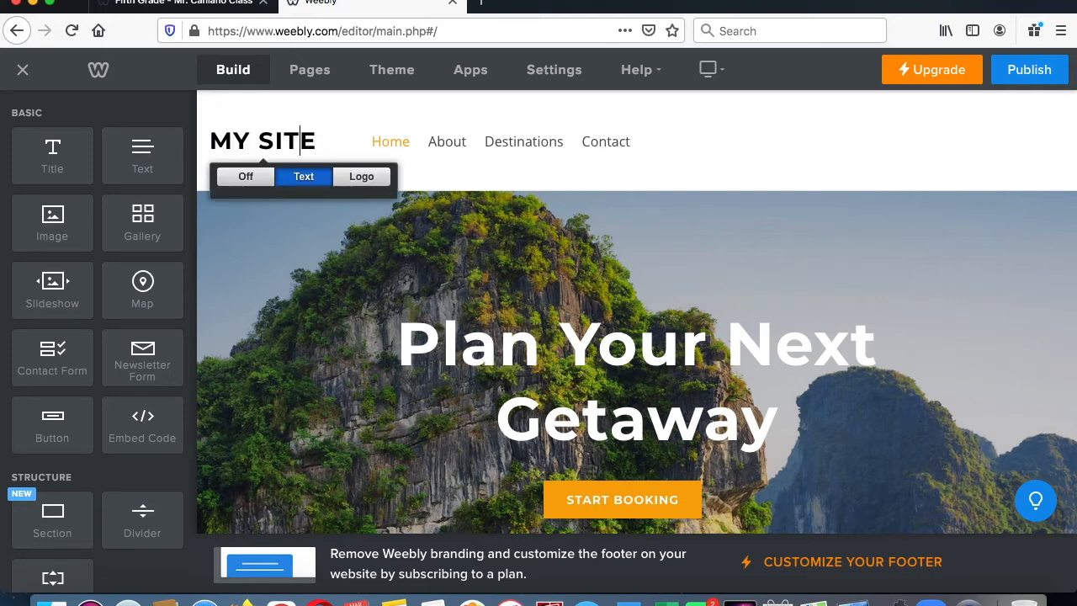
key(BackSpace)
key(BackSpace)
key(BackSpace)
key(BackSpace)
key(BackSpace)
key(BackSpace)
key(BackSpace)
text(AMAZING M)
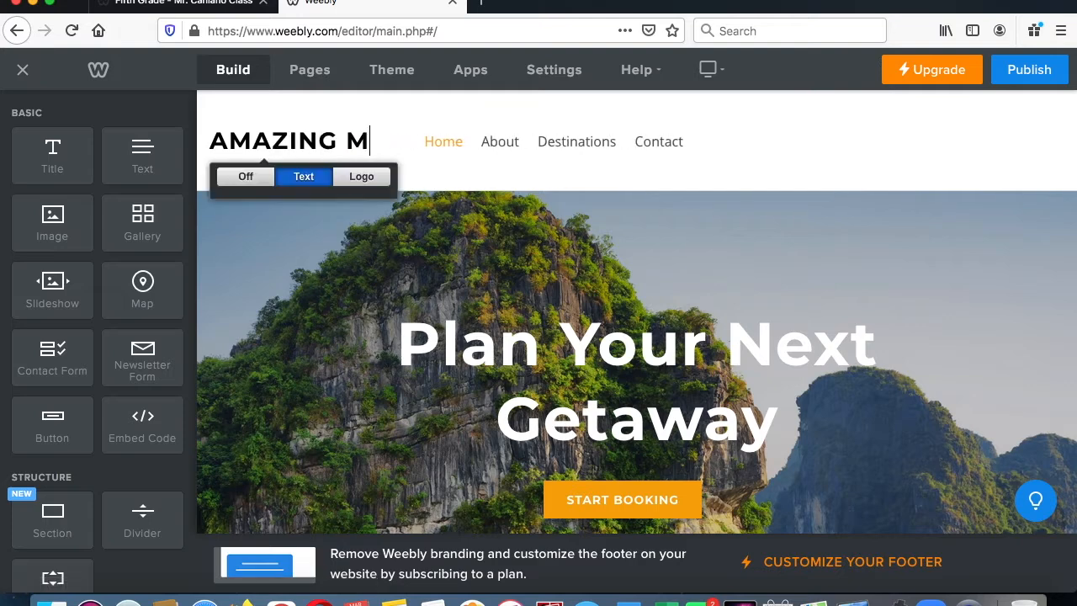
text(EXICO)
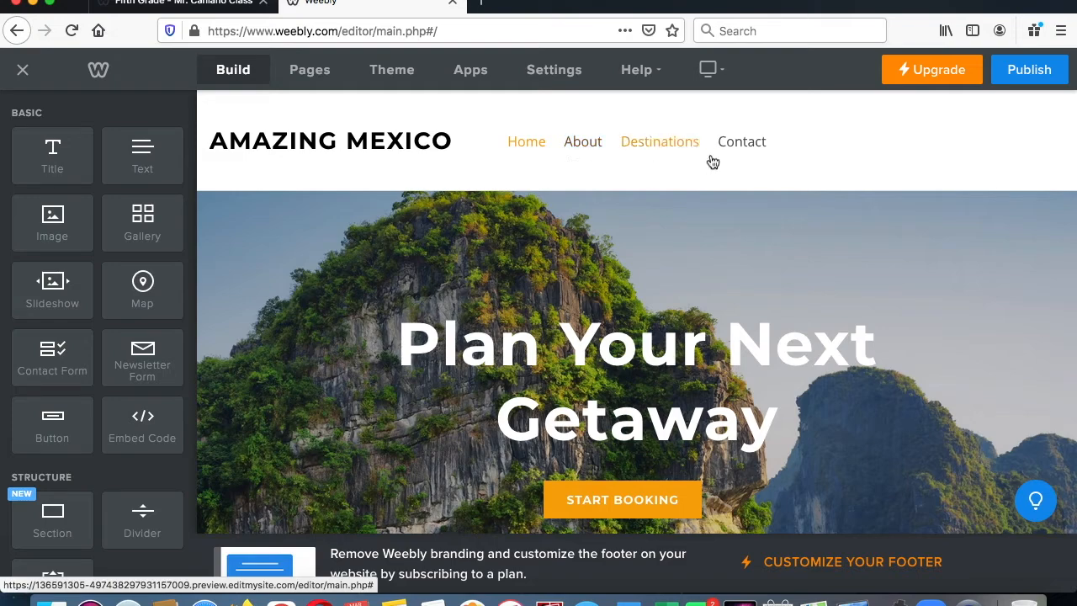
- Switch to the class website and find the Mexico page outline in the fifth grade Special Projects page
click(221, 7)
scroll(852, 267, up, 5)
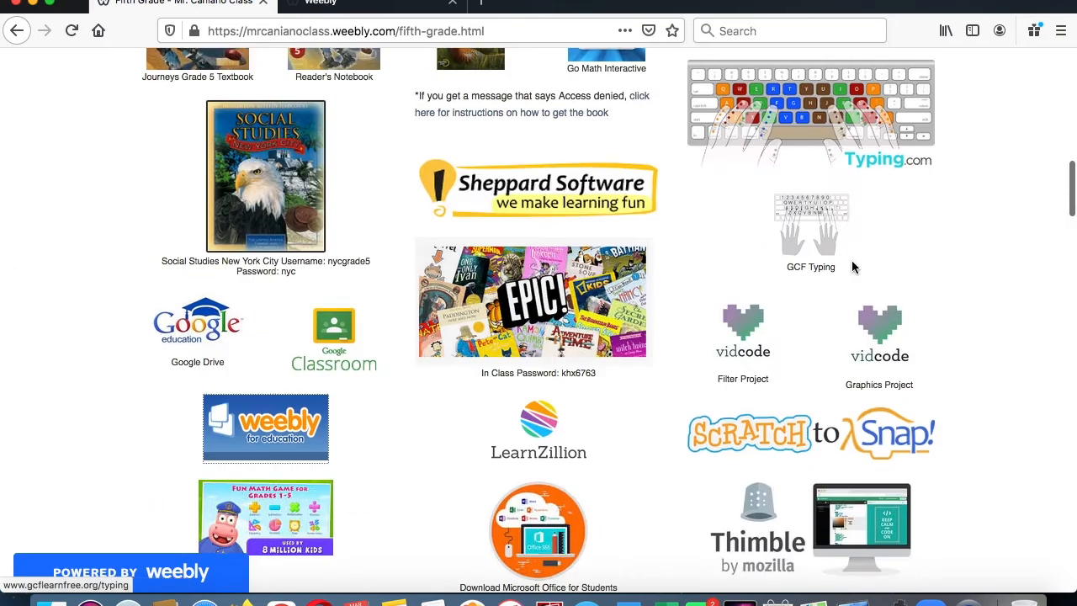
scroll(852, 263, up, 10)
mouse_move(887, 180)
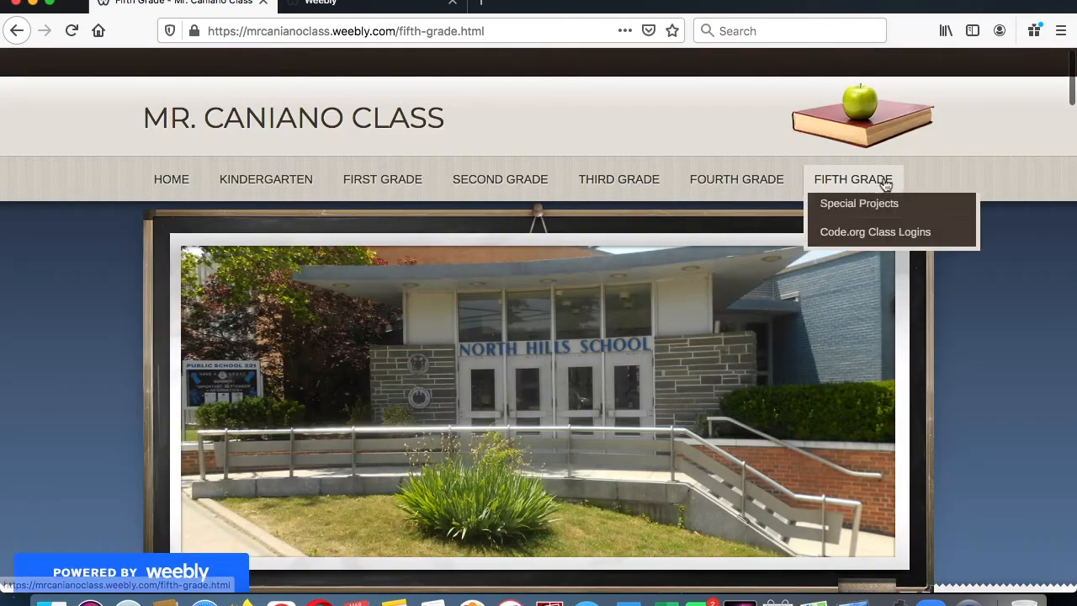
click(876, 226)
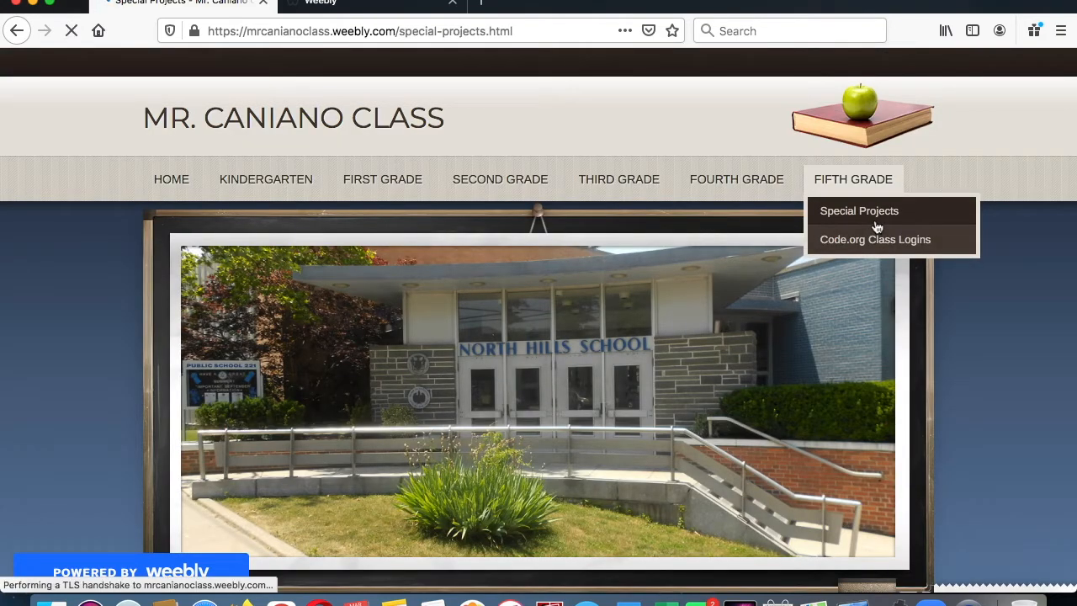
scroll(884, 345, down, 10)
scroll(879, 352, down, 3)
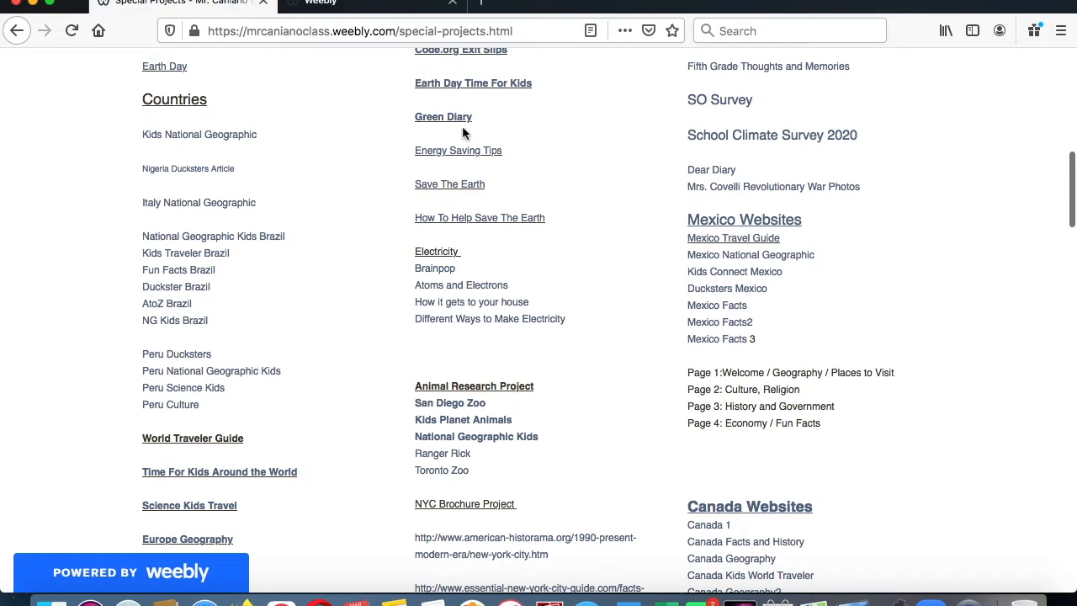
- Rename the About page Culture & Religions in the Weebly editor, checking the name against the class website's page outline
click(363, 7)
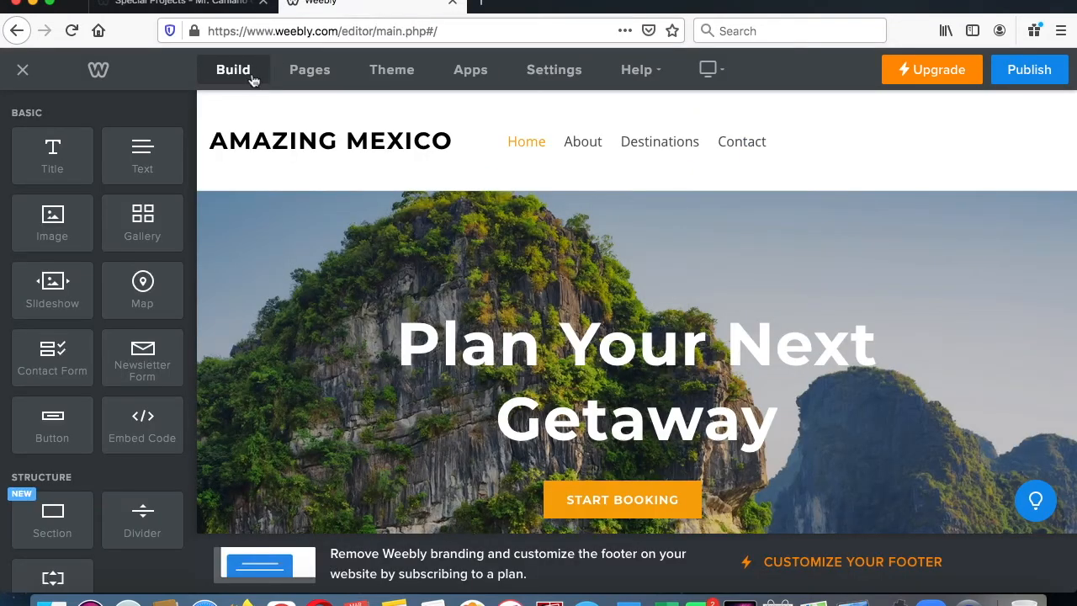
click(307, 74)
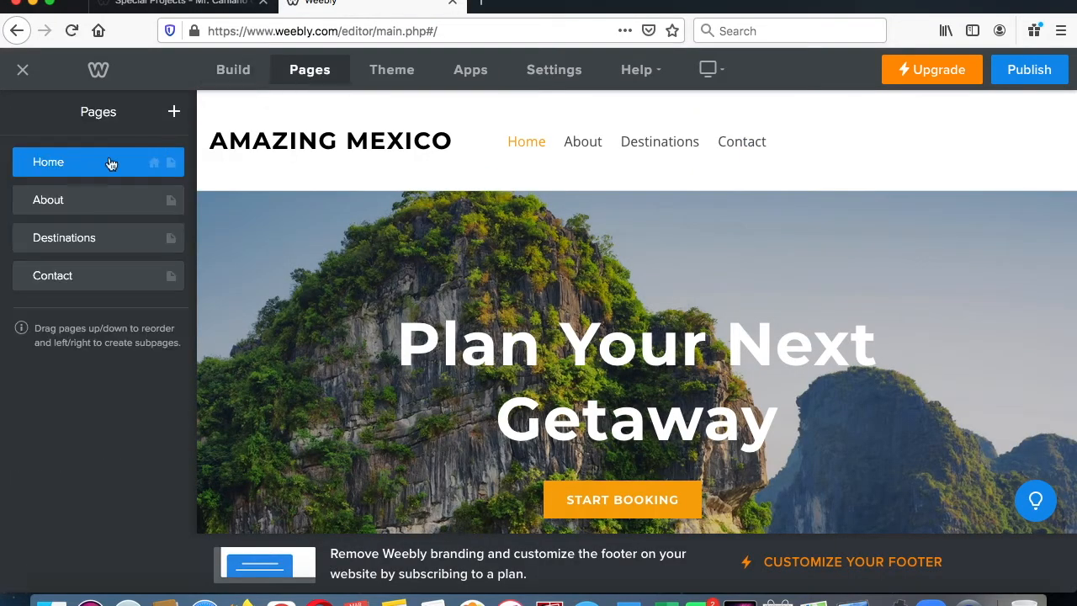
click(192, 7)
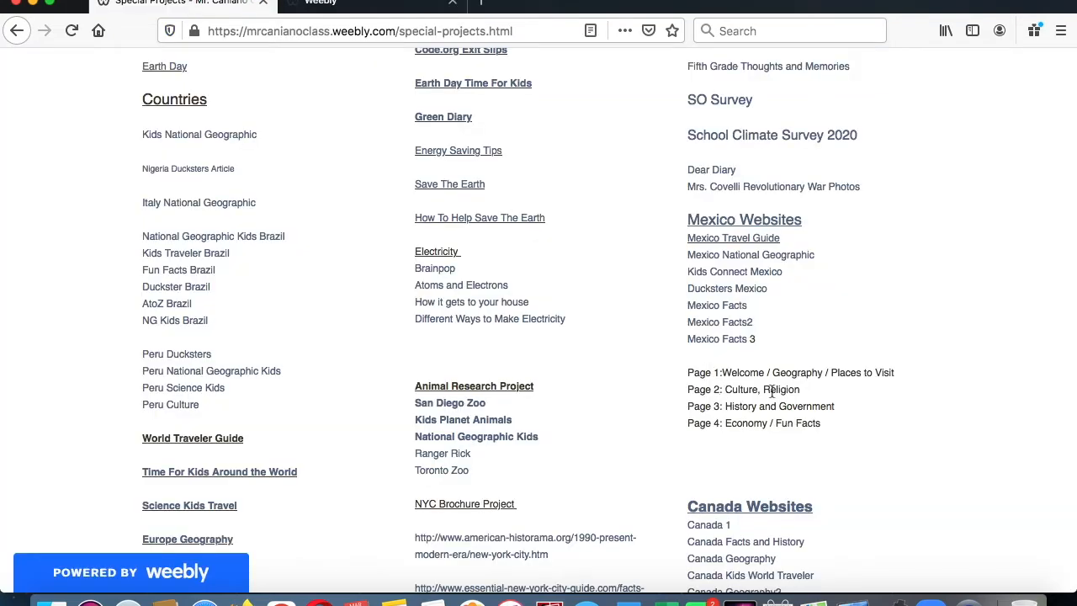
click(320, 6)
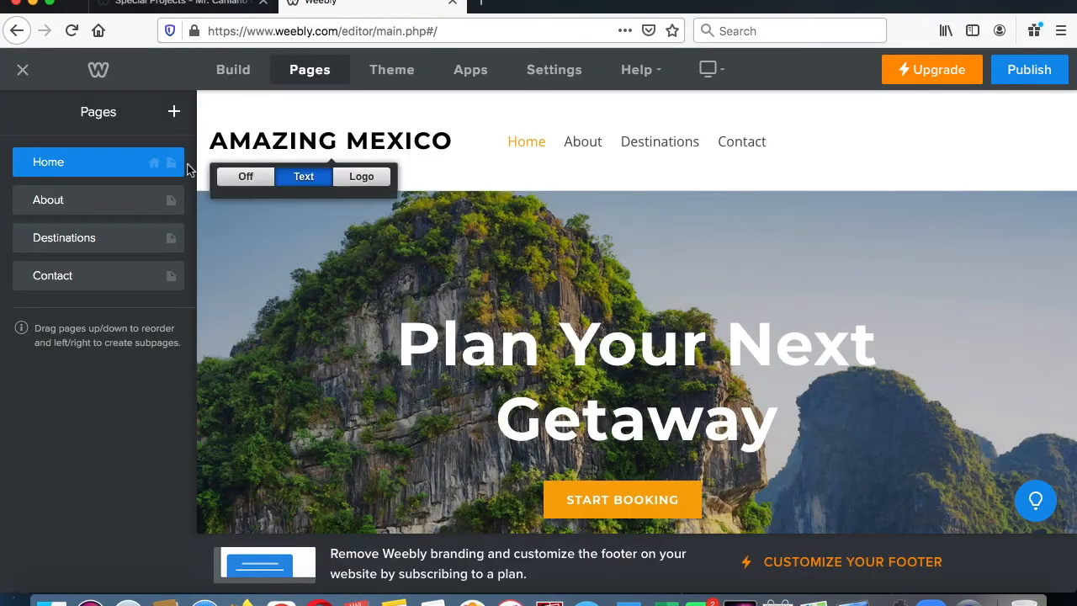
click(84, 207)
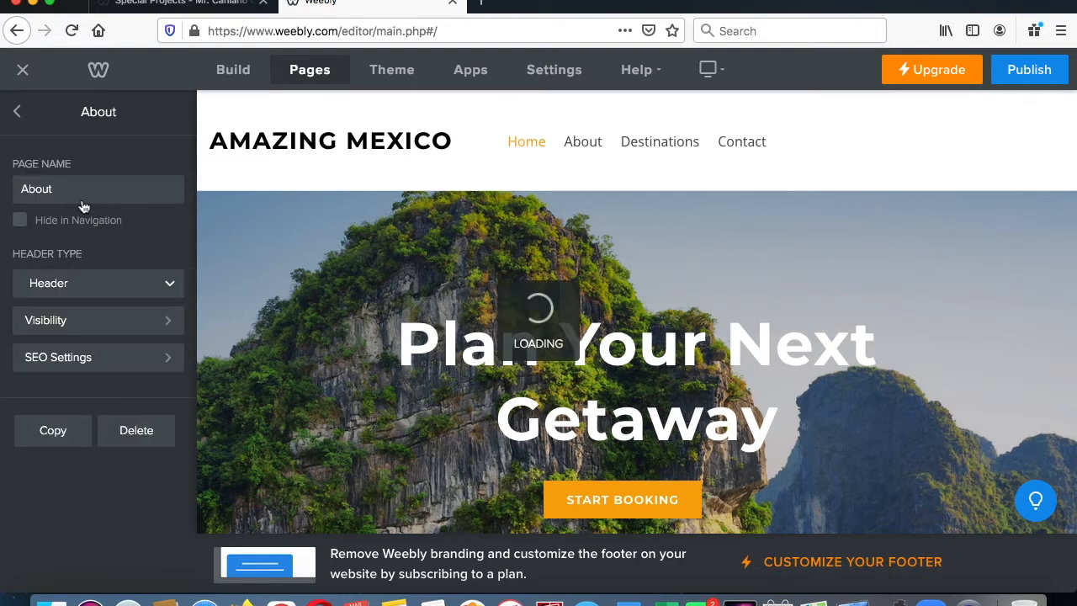
text(Culture & Religions)
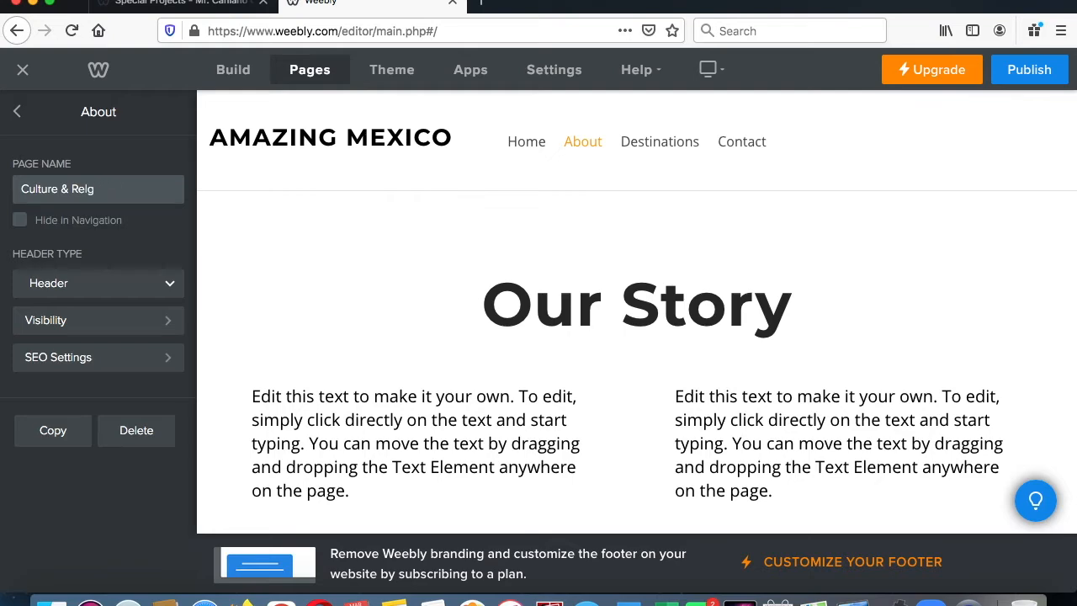
click(156, 5)
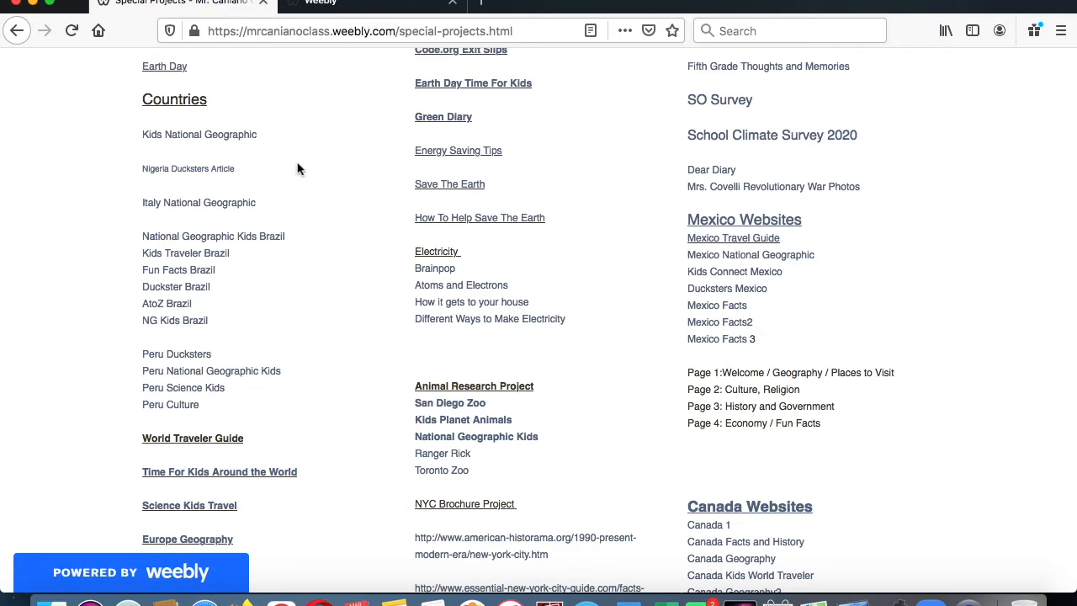
click(362, 4)
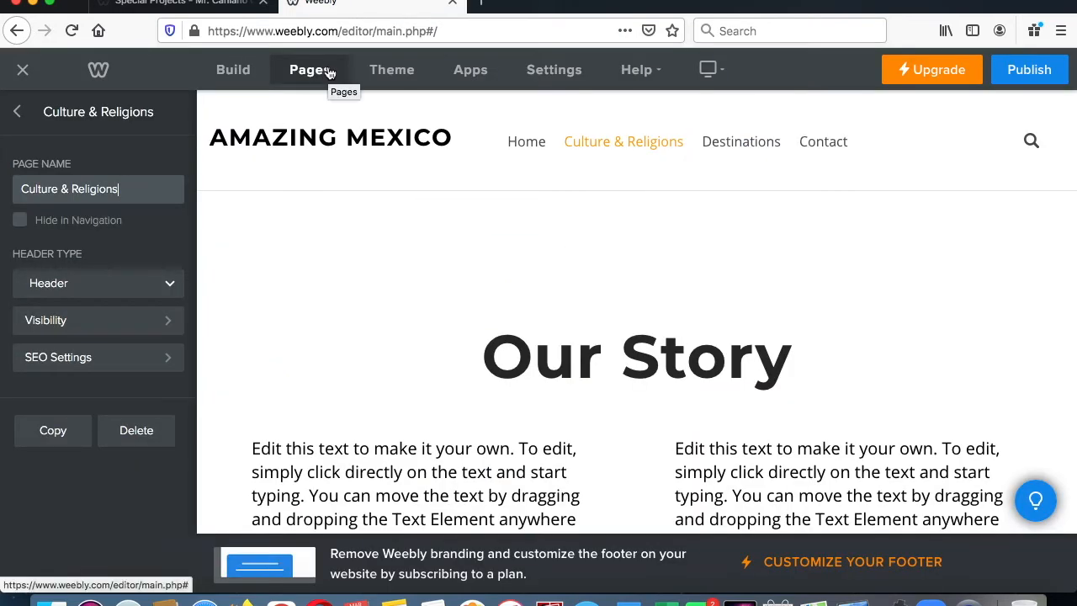
click(17, 111)
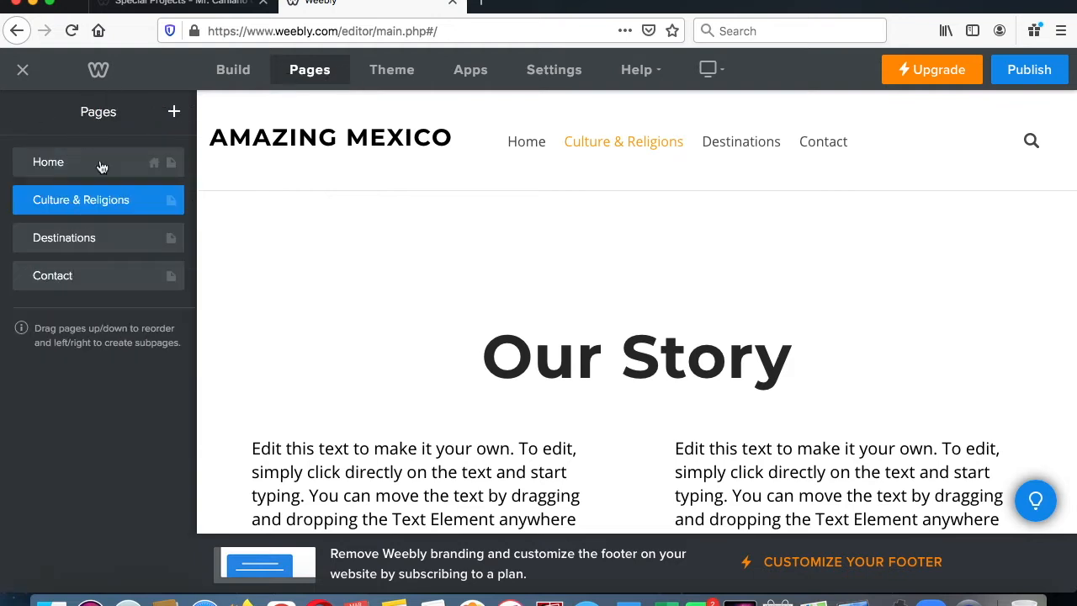
- Rename the Destinations page History and Government, following the page outline on the class website
click(96, 240)
click(204, 4)
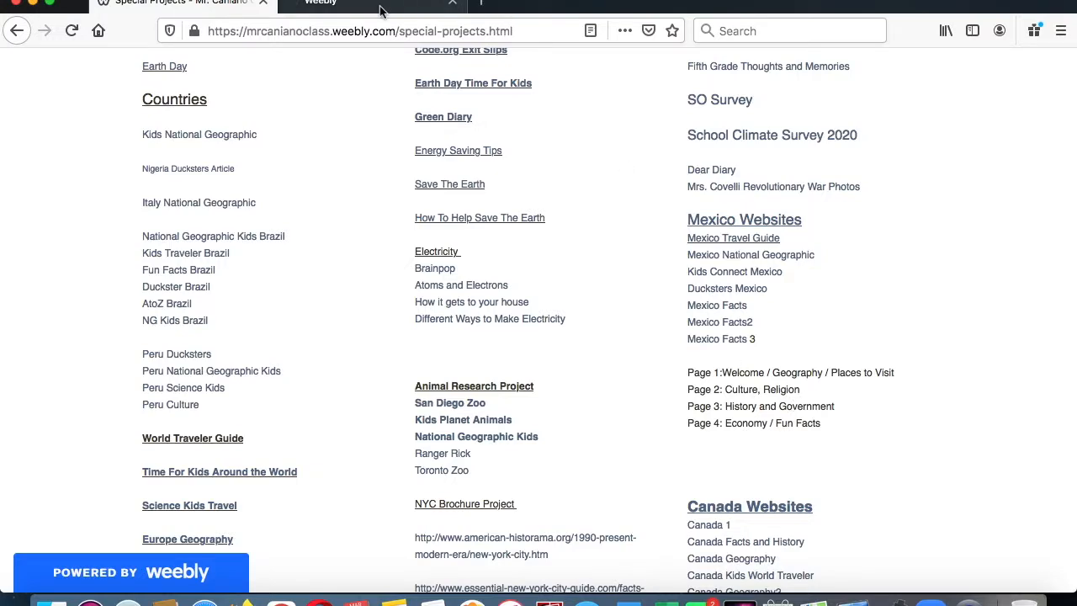
click(412, 7)
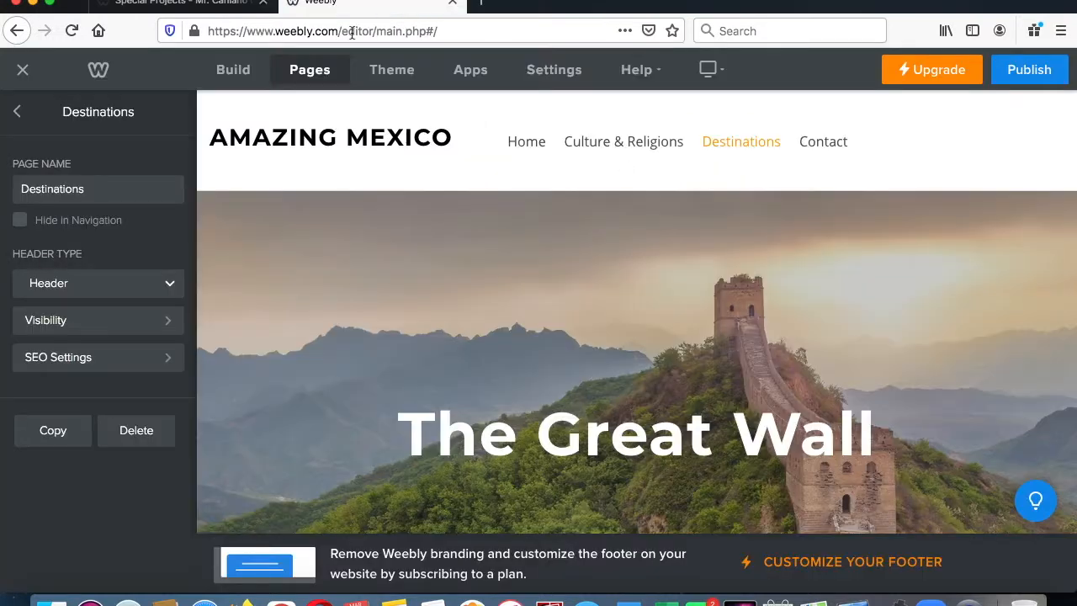
double_click(103, 199)
key(BackSpace)
text(History and Government)
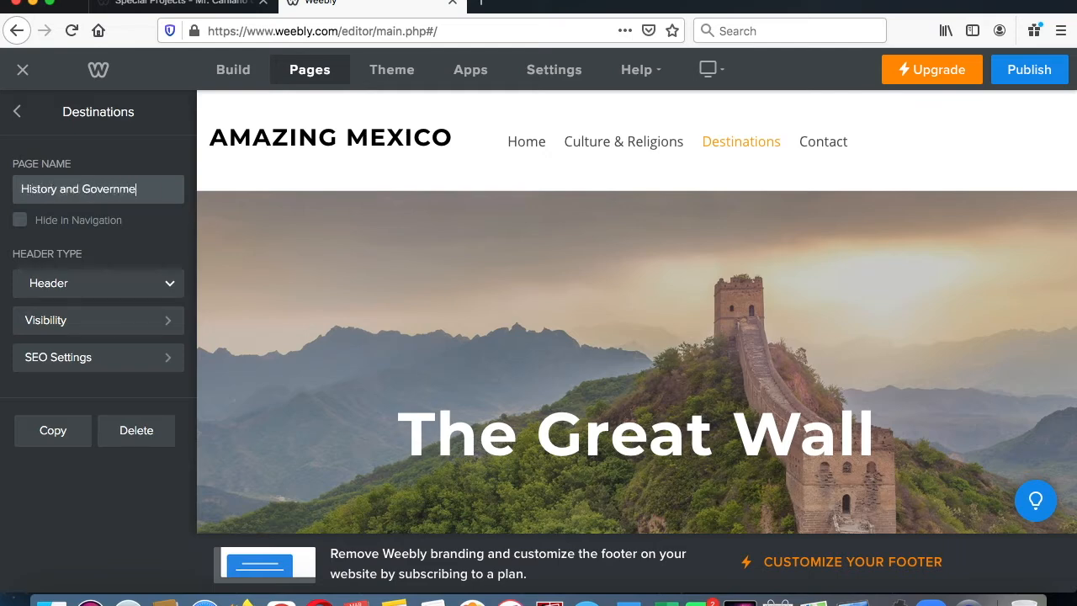
click(16, 115)
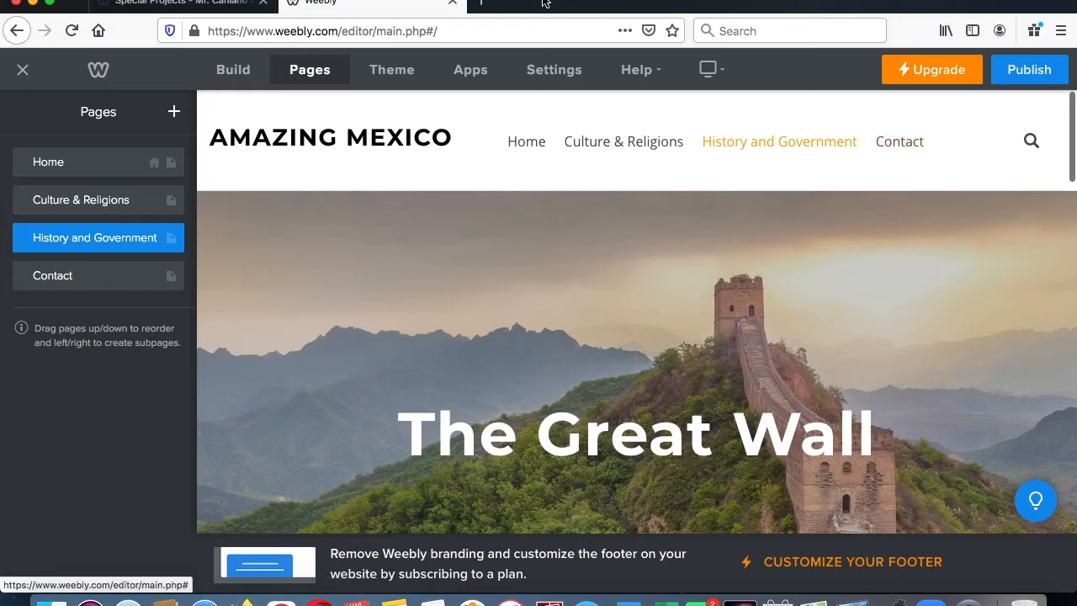
- Check the outline for the fourth page, rename the Contact page Economy & Facts, and return to the page list
click(174, 5)
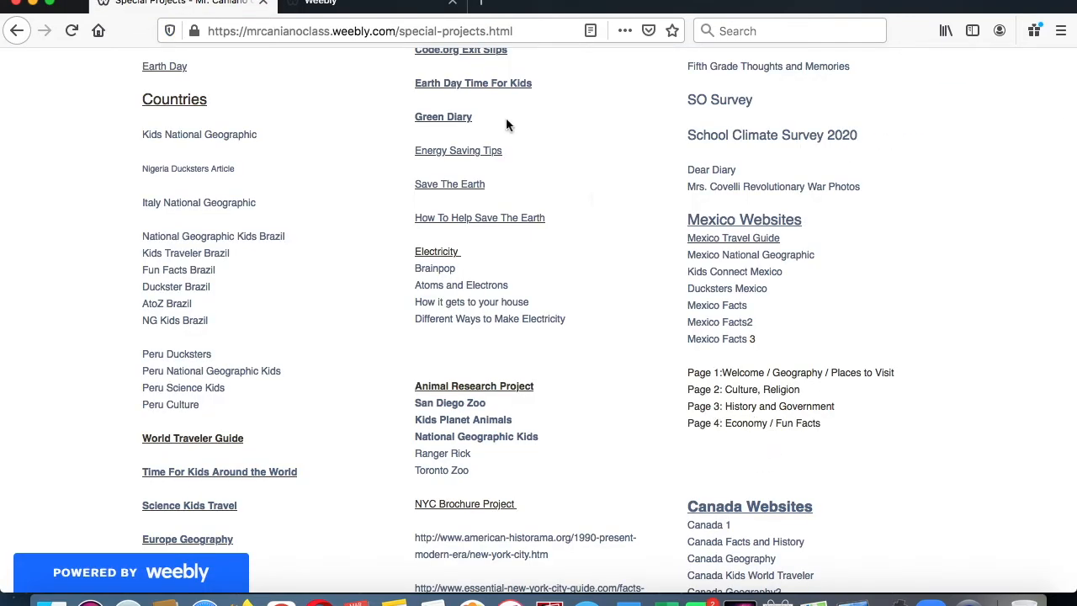
click(353, 4)
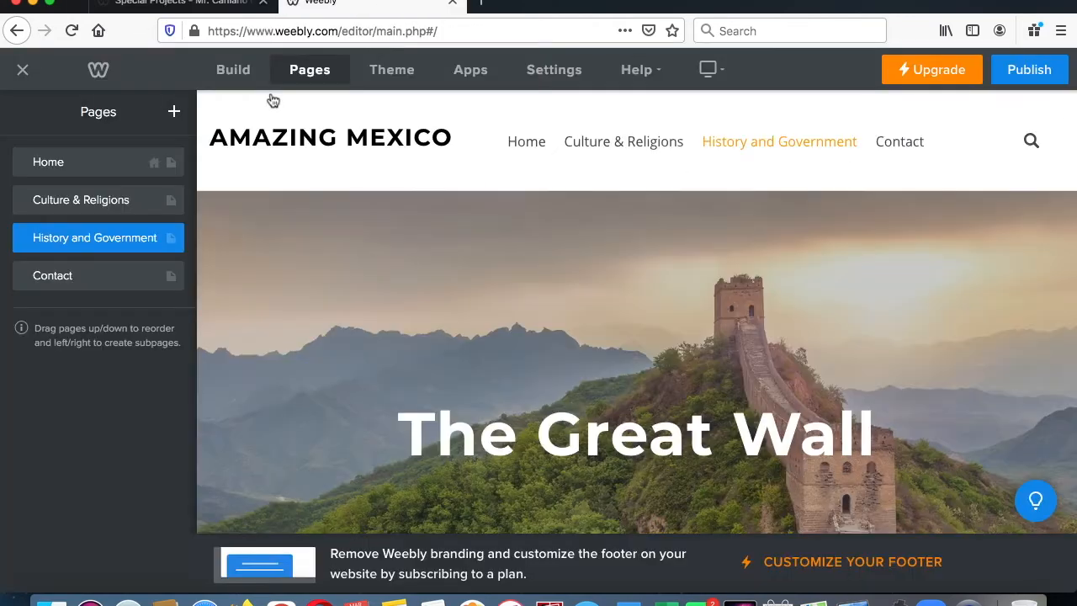
click(93, 285)
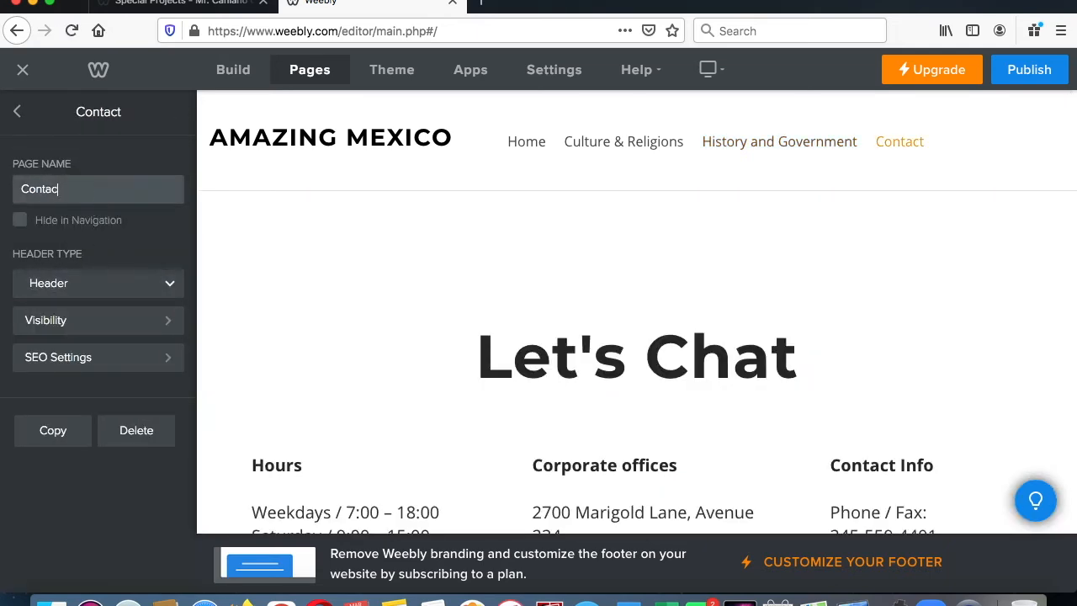
key(BackSpace)
key(BackSpace)
key(BackSpace)
key(BackSpace)
key(BackSpace)
key(BackSpace)
text(E)
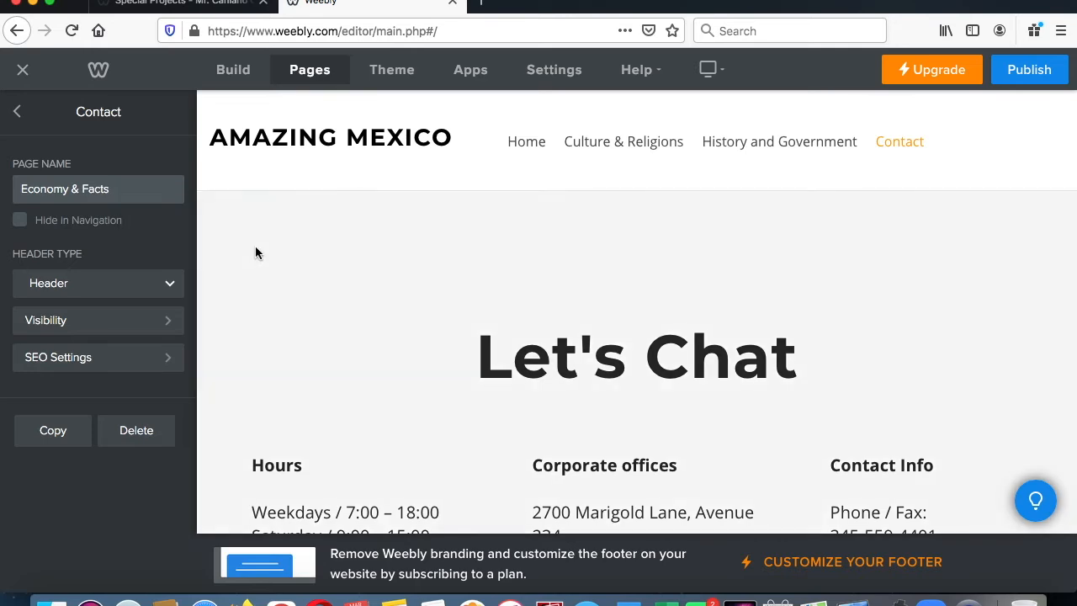
click(255, 246)
scroll(308, 239, down, 10)
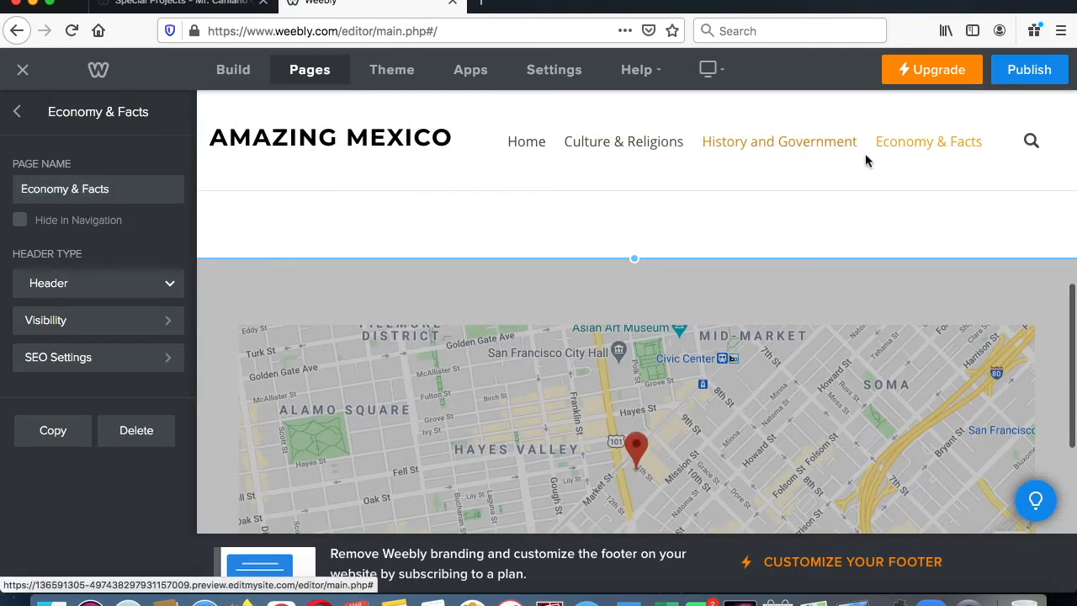
mouse_move(236, 137)
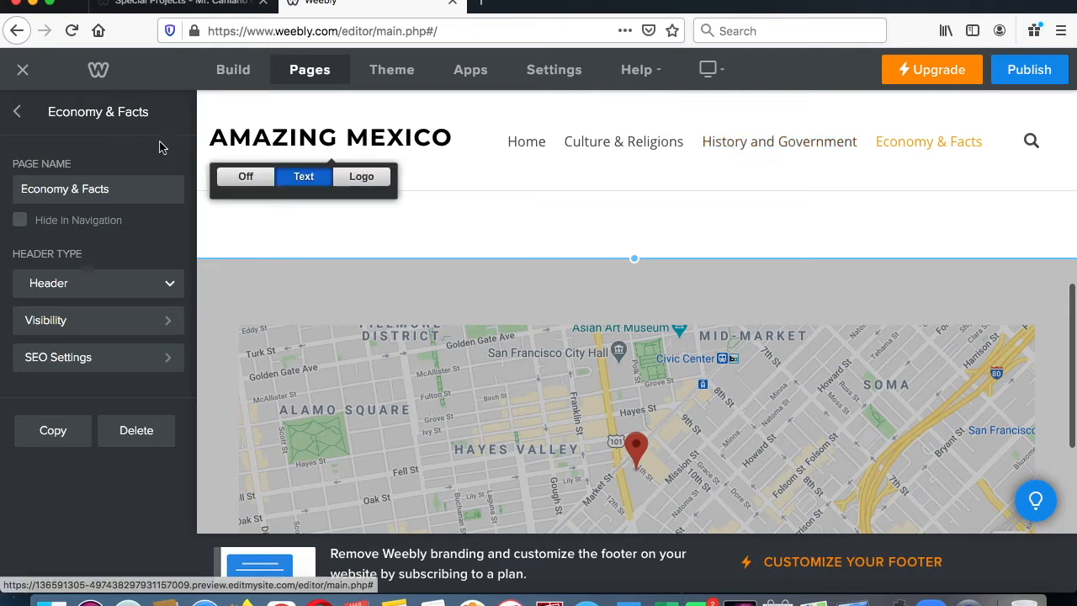
click(17, 113)
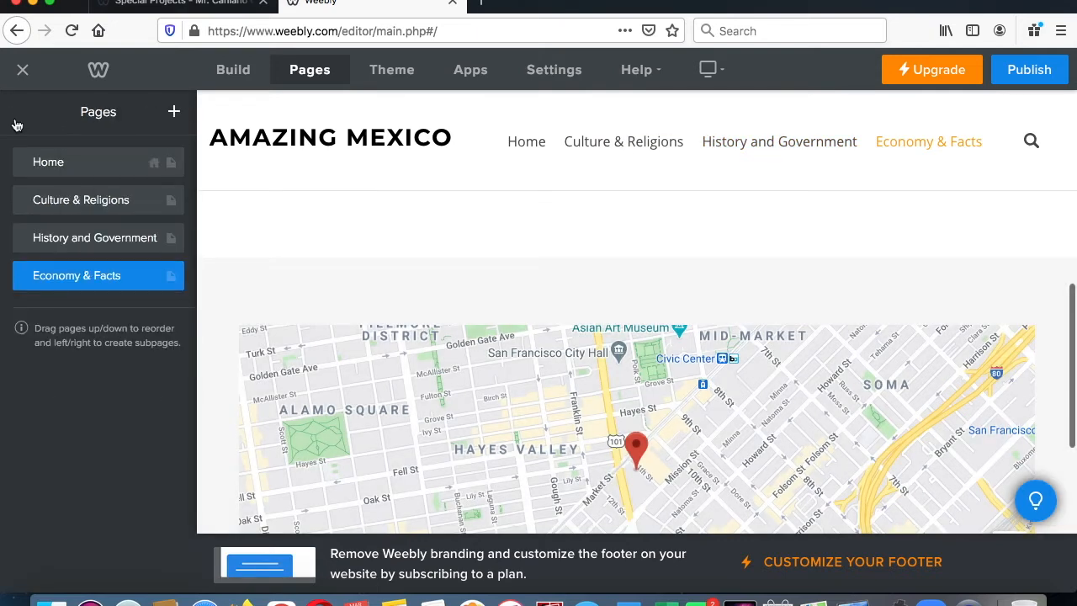
- Open the Home page and choose red as the theme color
click(39, 161)
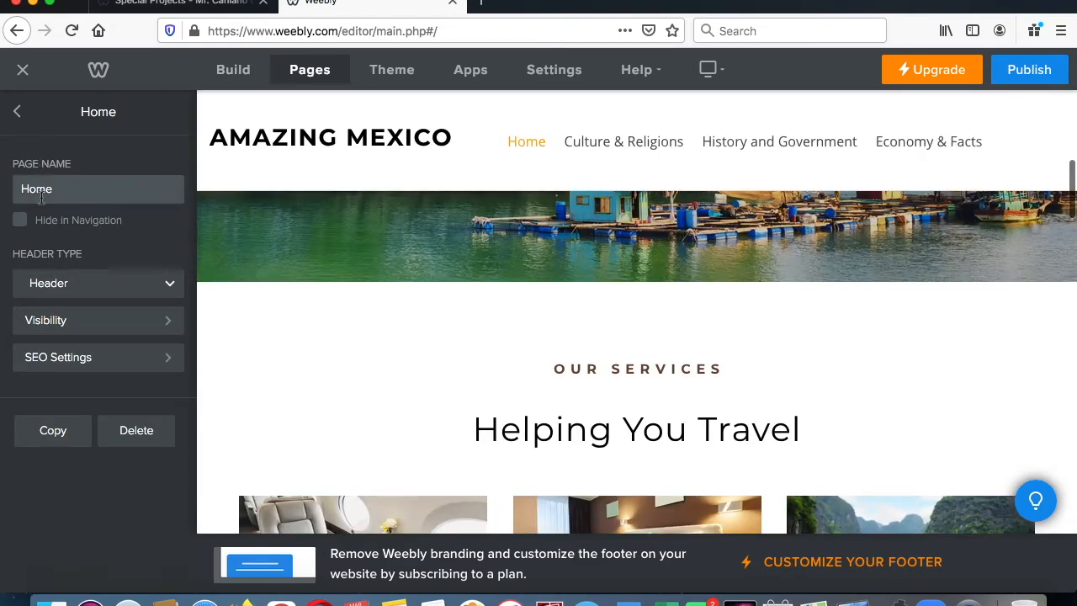
mouse_move(272, 147)
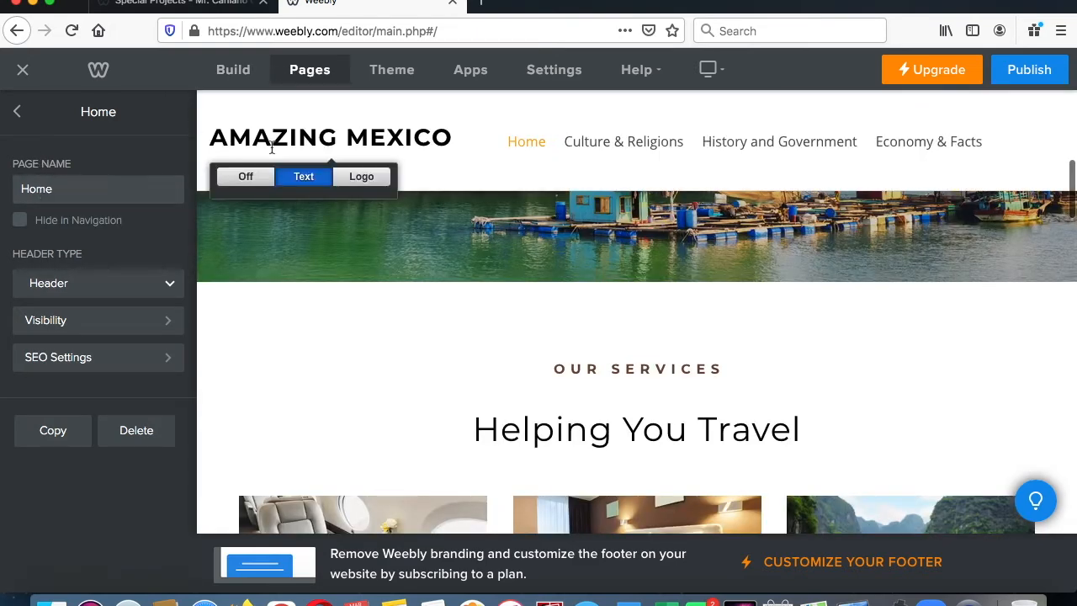
click(392, 77)
click(40, 173)
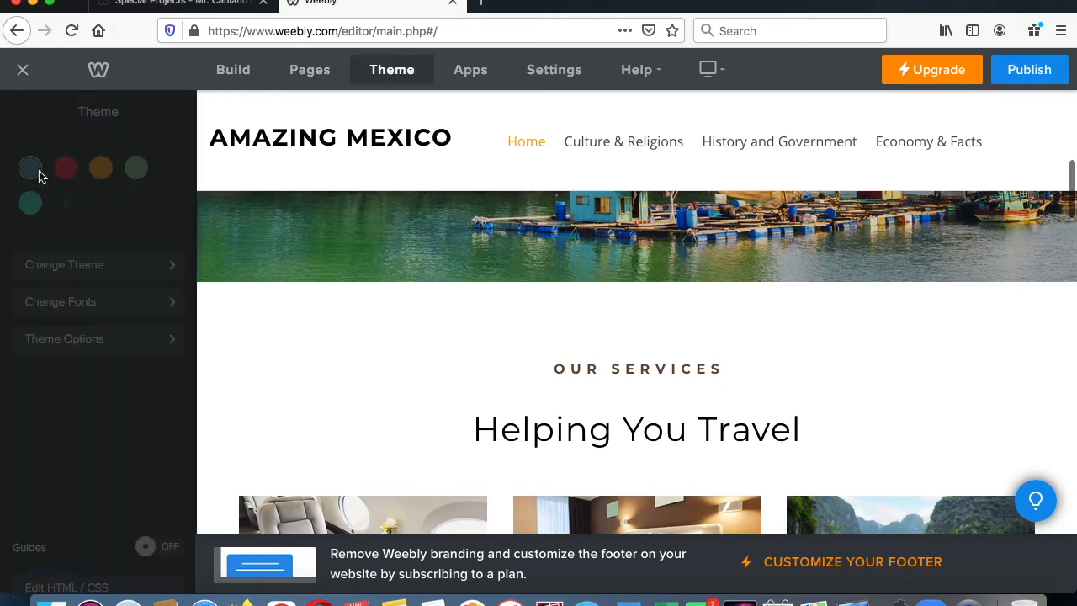
click(71, 177)
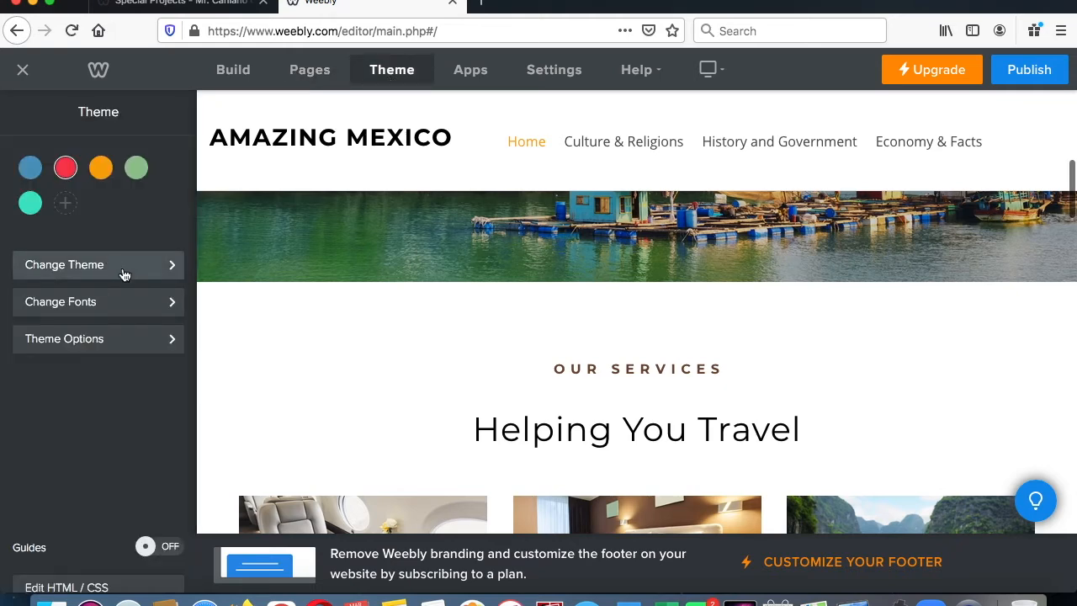
- Look over the theme gallery and the font design options for the site's text elements
click(122, 267)
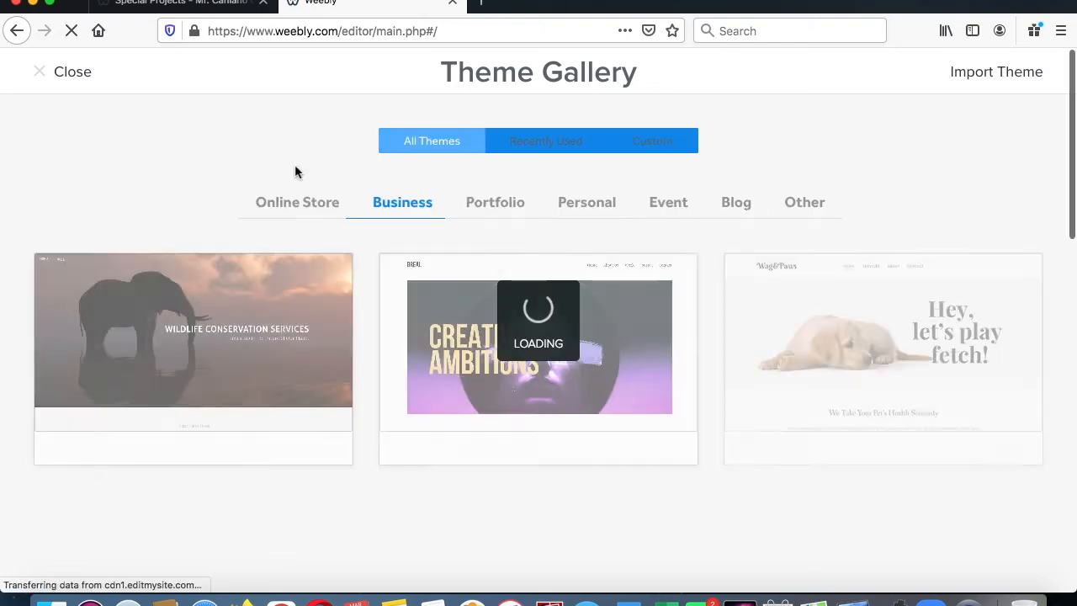
click(45, 75)
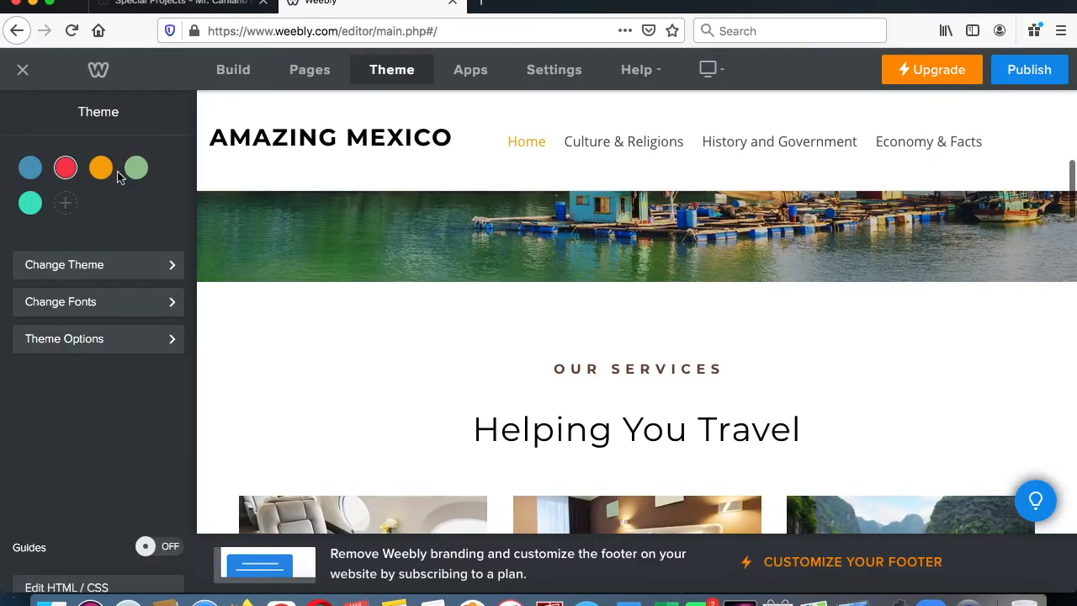
click(116, 306)
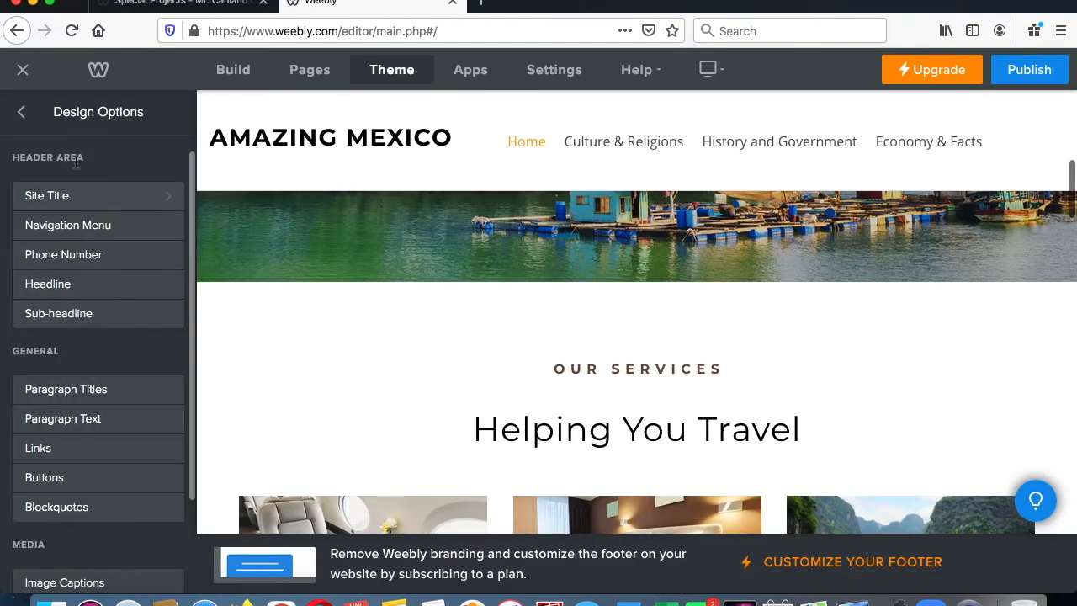
click(26, 114)
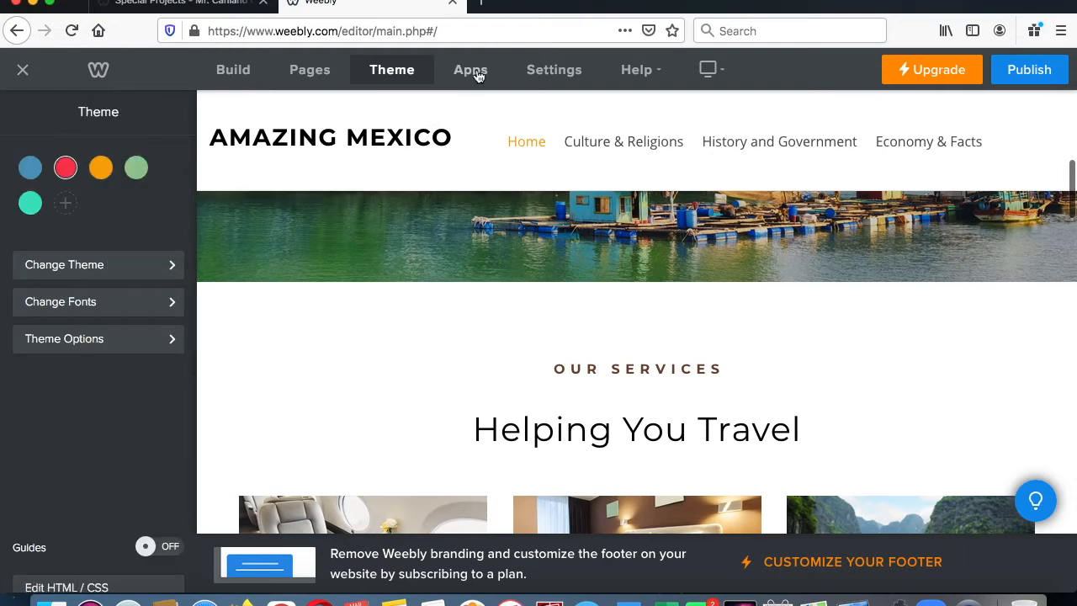
- Select Home in the site's navigation and bring up the list of all site pages
click(237, 76)
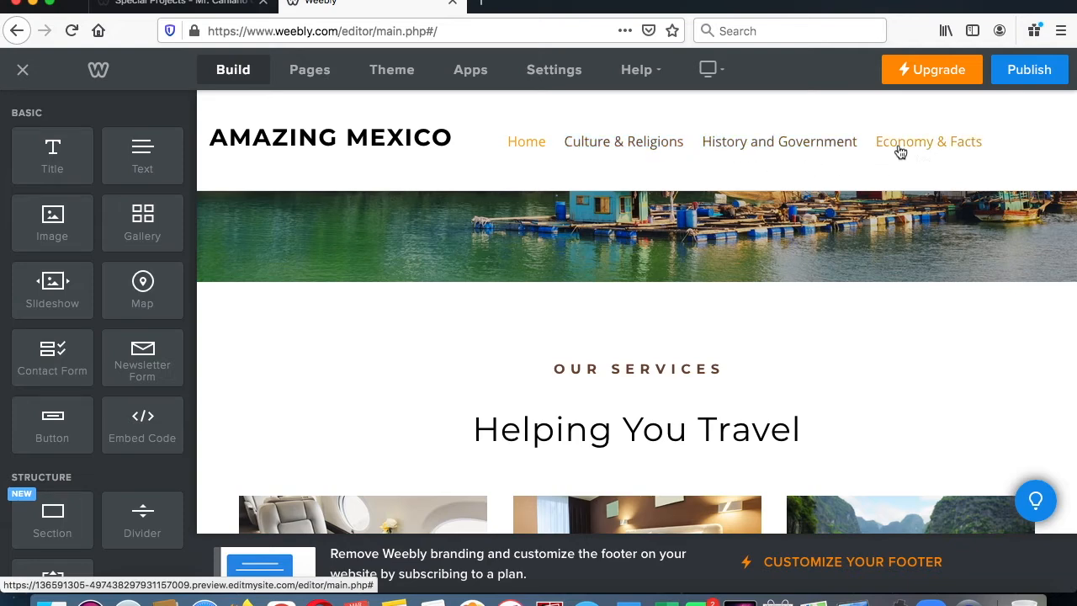
click(525, 151)
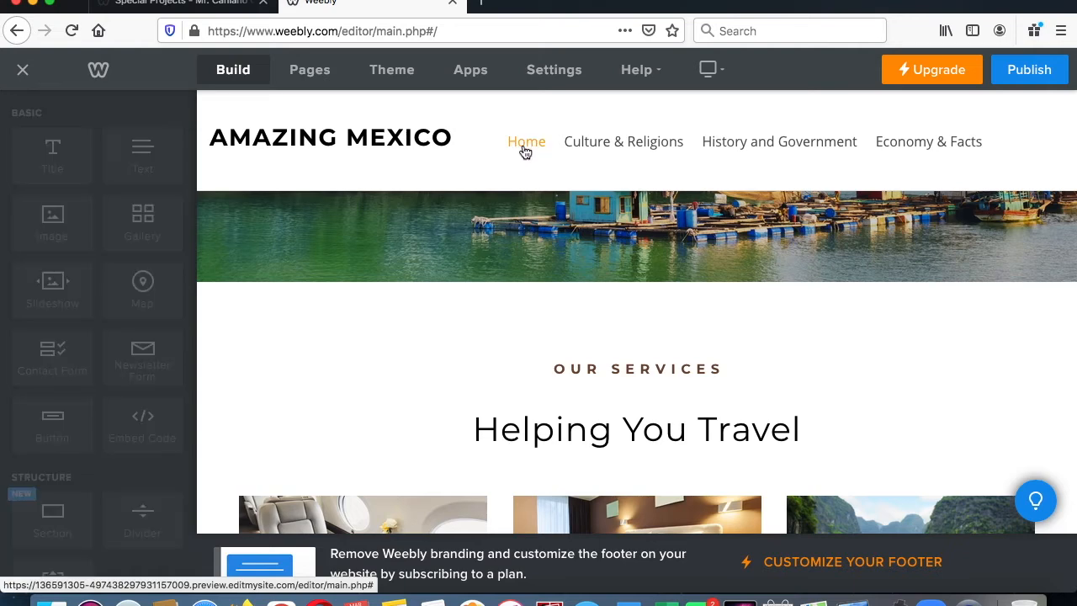
click(311, 72)
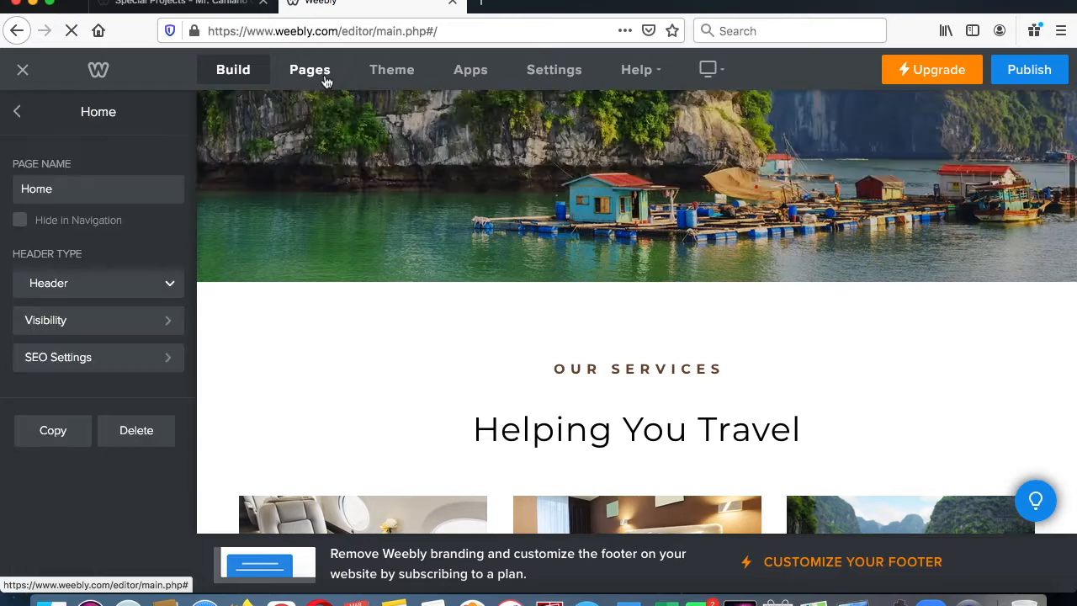
click(17, 111)
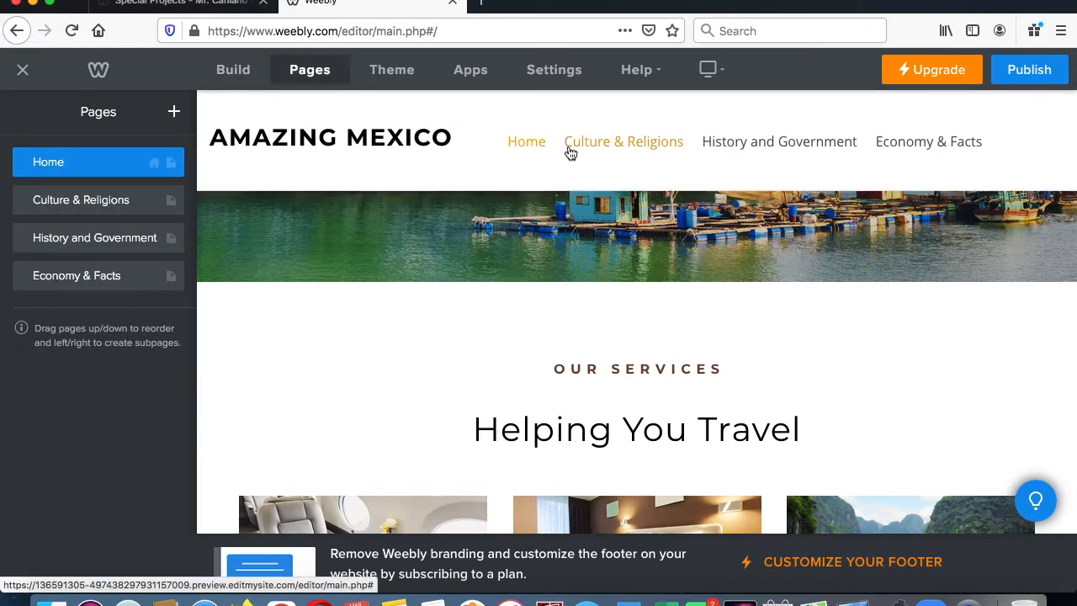
- Switch to editing the Home page's content and select the banner heading "Plan Your Next Getaway"
click(233, 74)
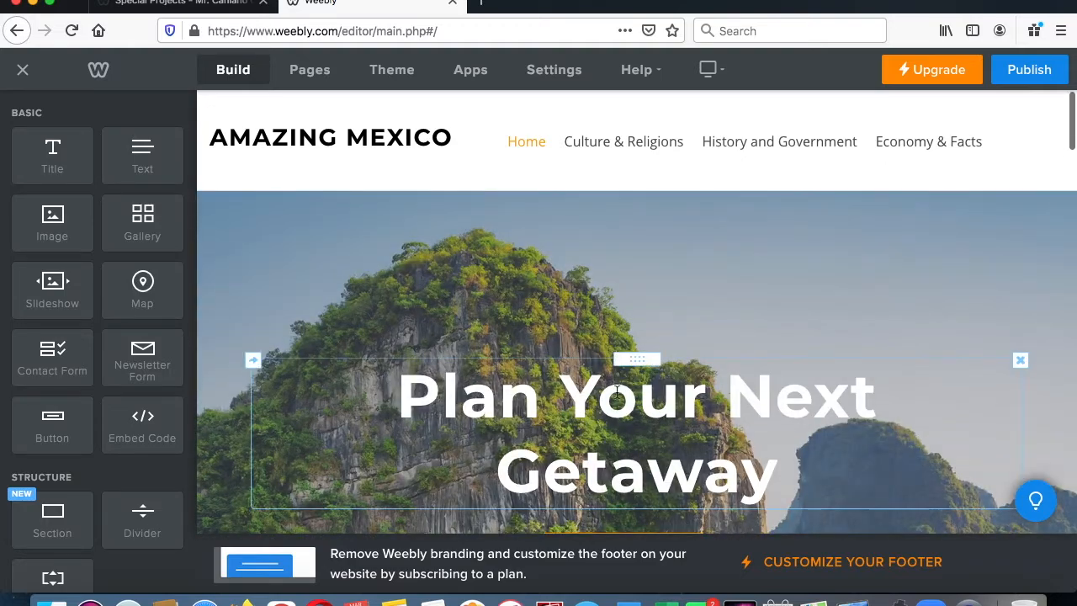
scroll(617, 391, down, 1)
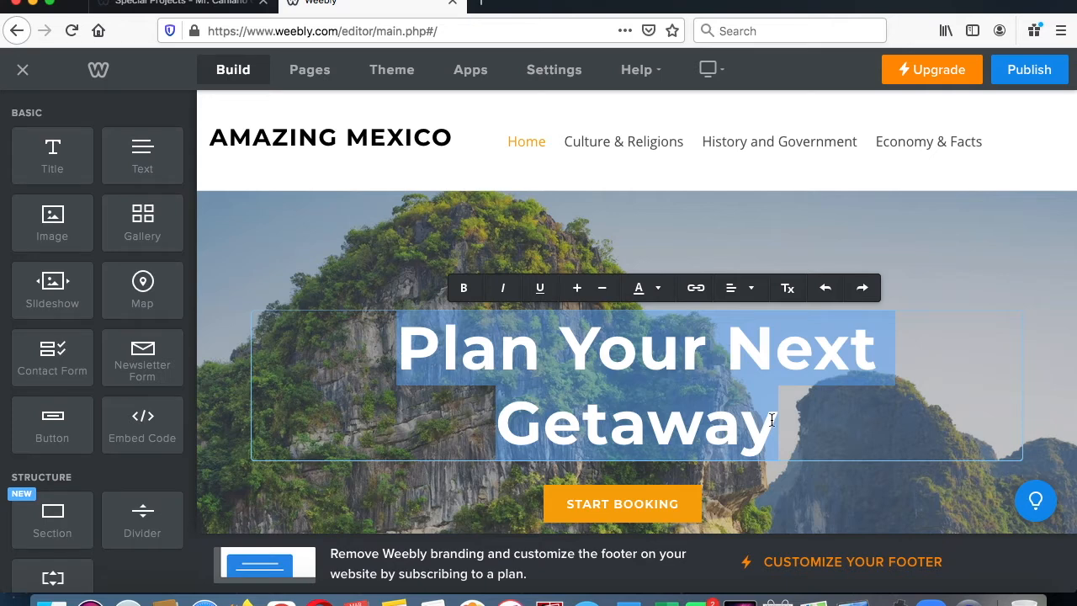
text(Learn A)
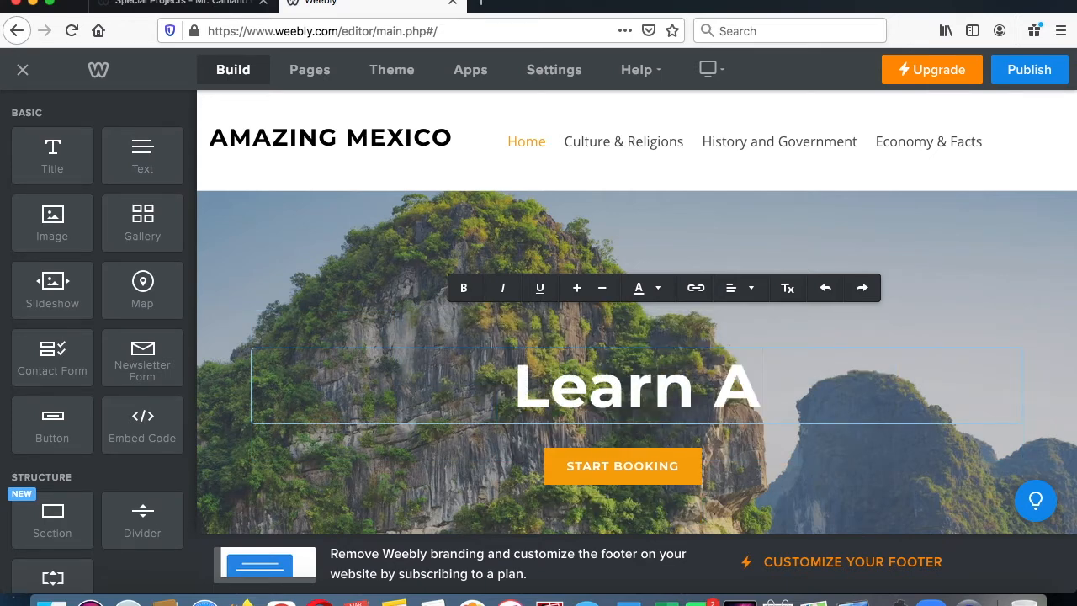
text(bout Ama)
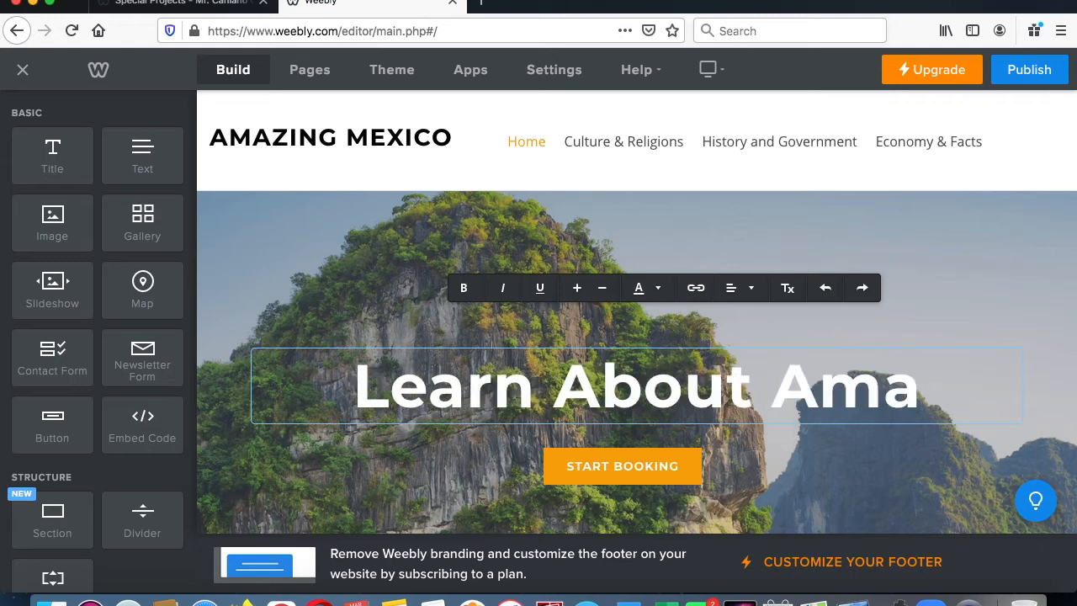
text(zing Mexic)
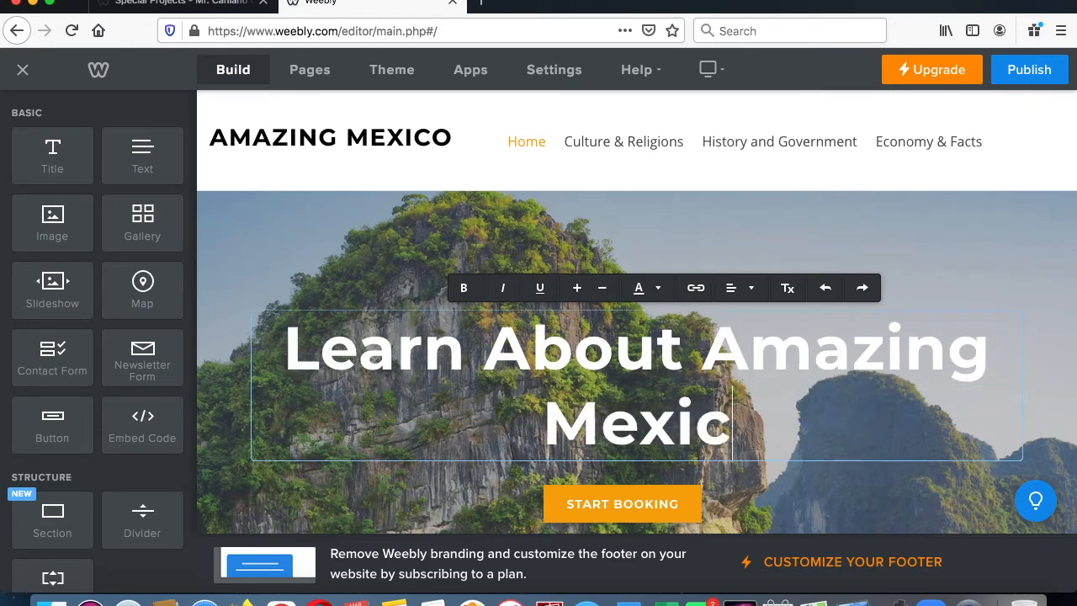
text(o!)
key(BackSpace)
key(BackSpace)
key(BackSpace)
key(BackSpace)
key(BackSpace)
key(BackSpace)
key(BackSpace)
key(BackSpace)
key(BackSpace)
key(BackSpace)
key(BackSpace)
key(BackSpace)
key(BackSpace)
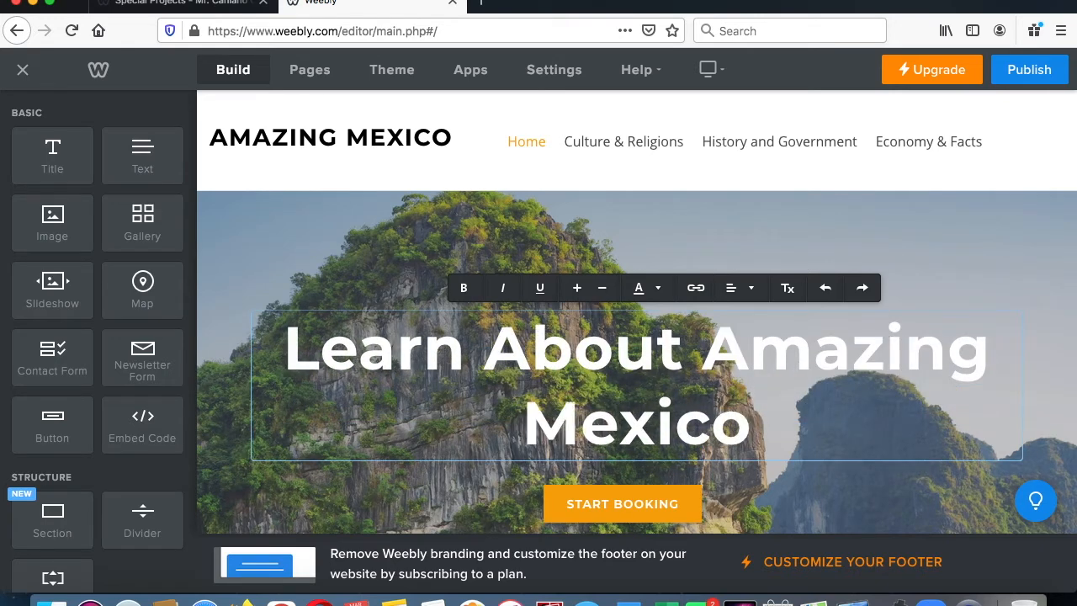
key(BackSpace)
key(BackSpace)
key(BackSpace)
key(BackSpace)
key(BackSpace)
key(BackSpace)
key(BackSpace)
key(BackSpace)
key(BackSpace)
key(BackSpace)
key(BackSpace)
key(BackSpace)
key(BackSpace)
key(BackSpace)
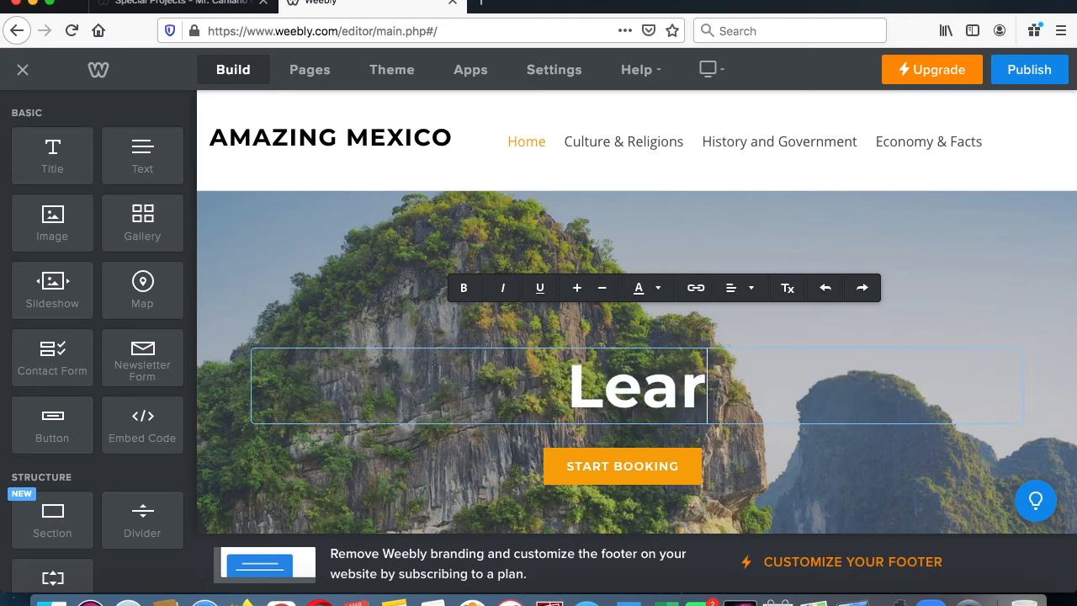
- Set the Home page's banner heading to "Welcome To My Website!"
text(Welcome)
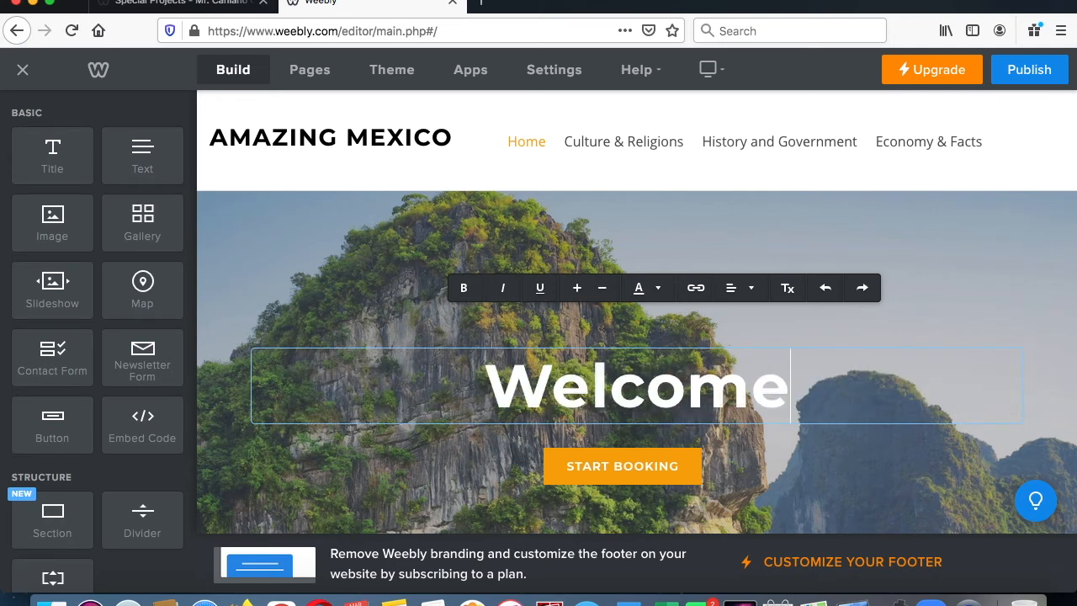
text( To My Sit)
key(BackSpace)
key(BackSpace)
key(BackSpace)
text(Webs)
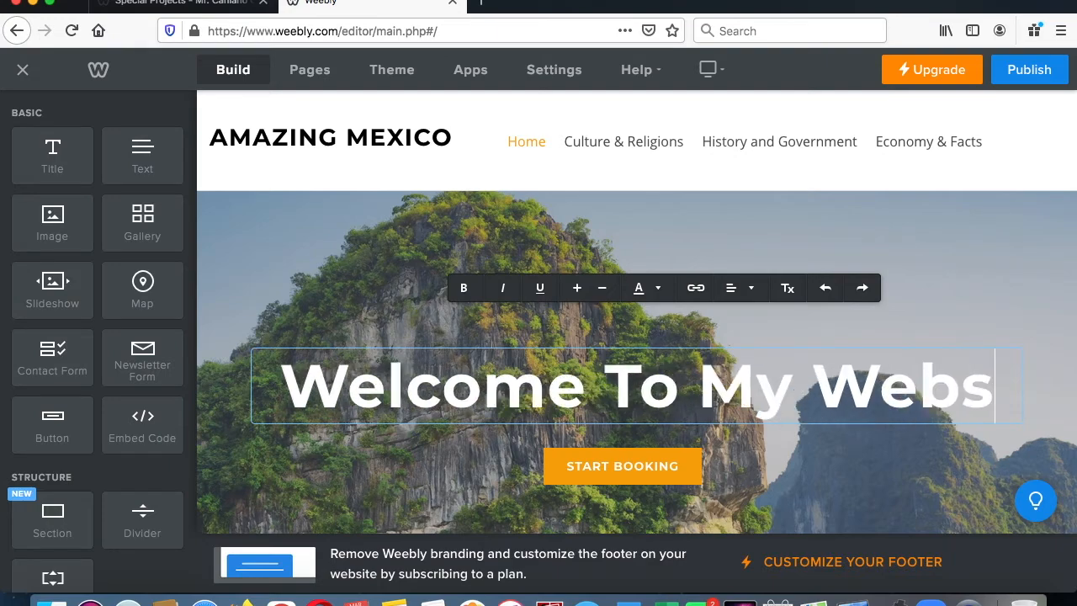
text(ite!)
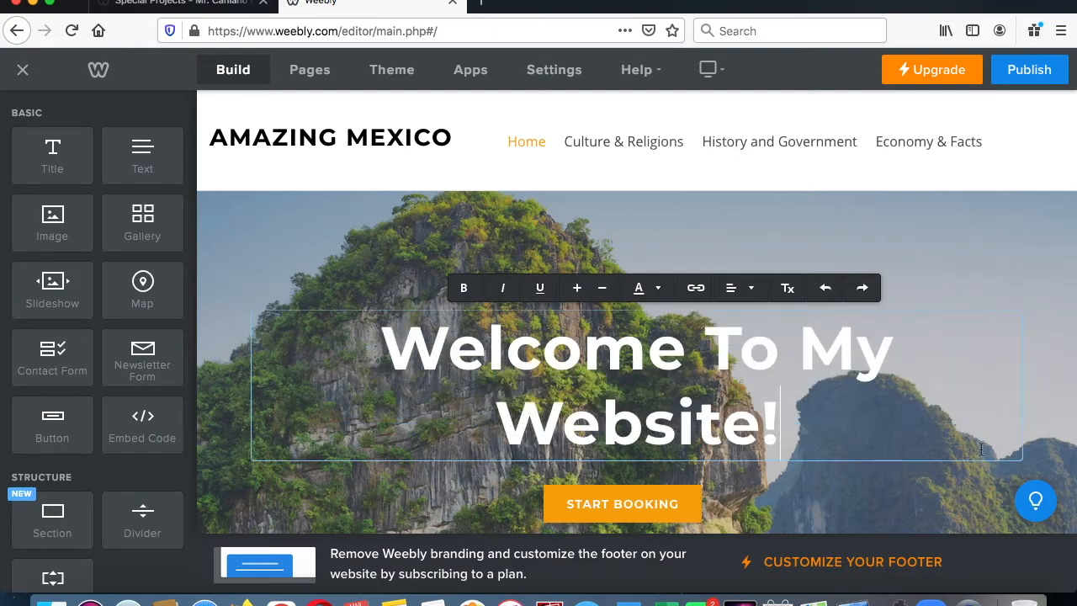
- Delete the Start Booking button beneath the banner heading and confirm the removal
click(646, 498)
scroll(791, 449, down, 1)
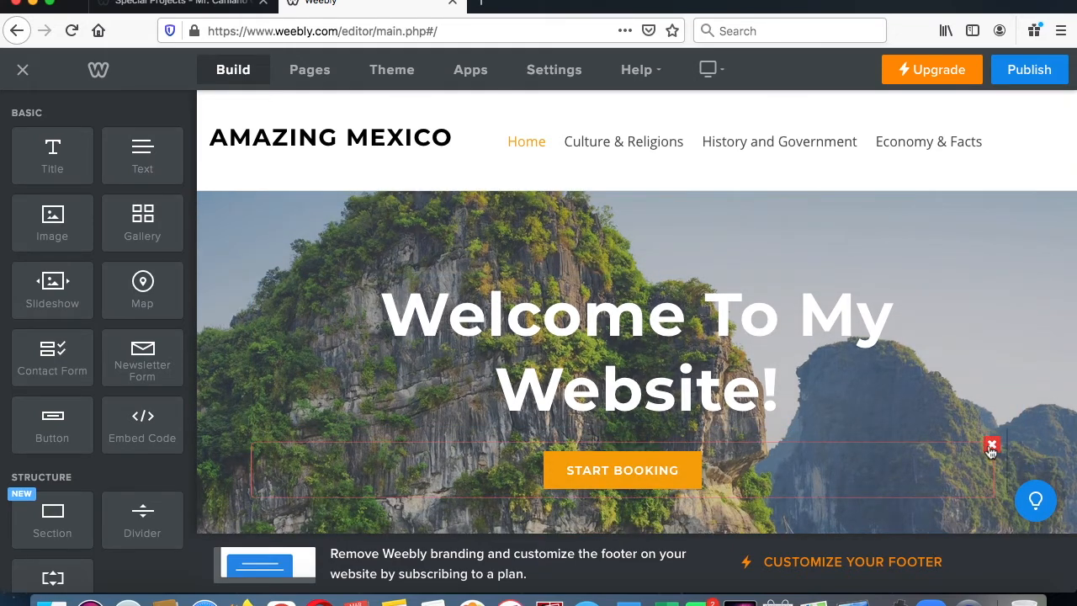
click(991, 447)
click(971, 395)
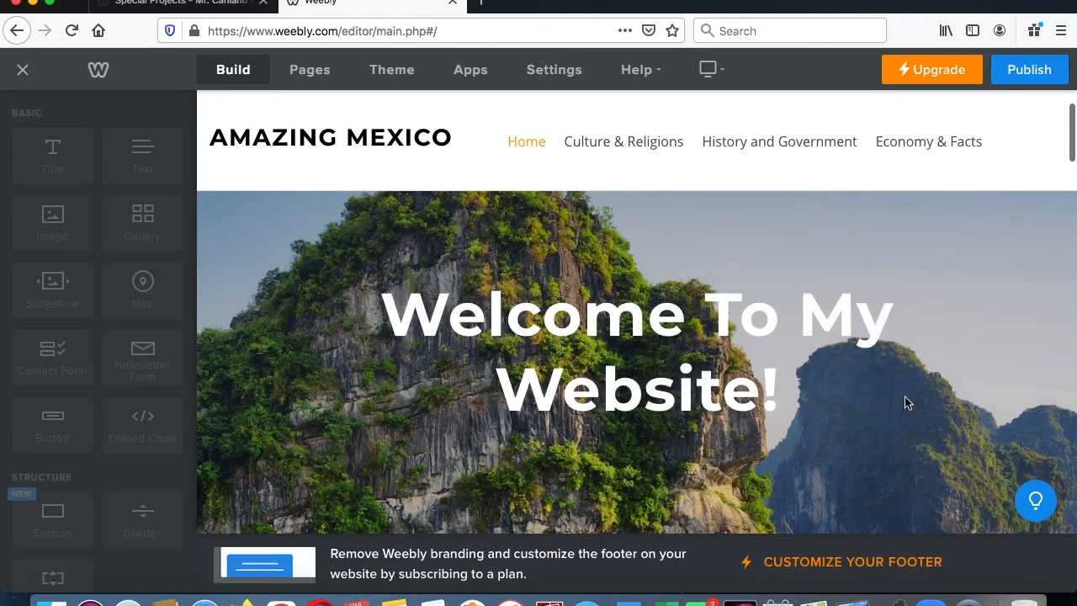
- Start replacing the header's background image, look at the image search option, and return to choosing a photo from the computer
scroll(906, 402, down, 5)
scroll(906, 401, up, 5)
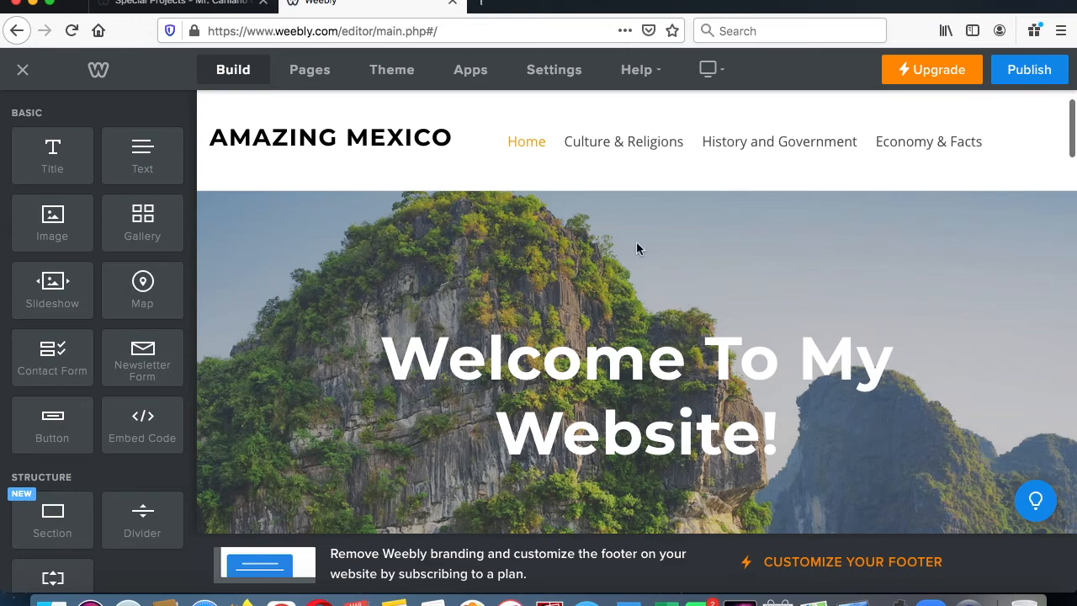
scroll(654, 243, down, 5)
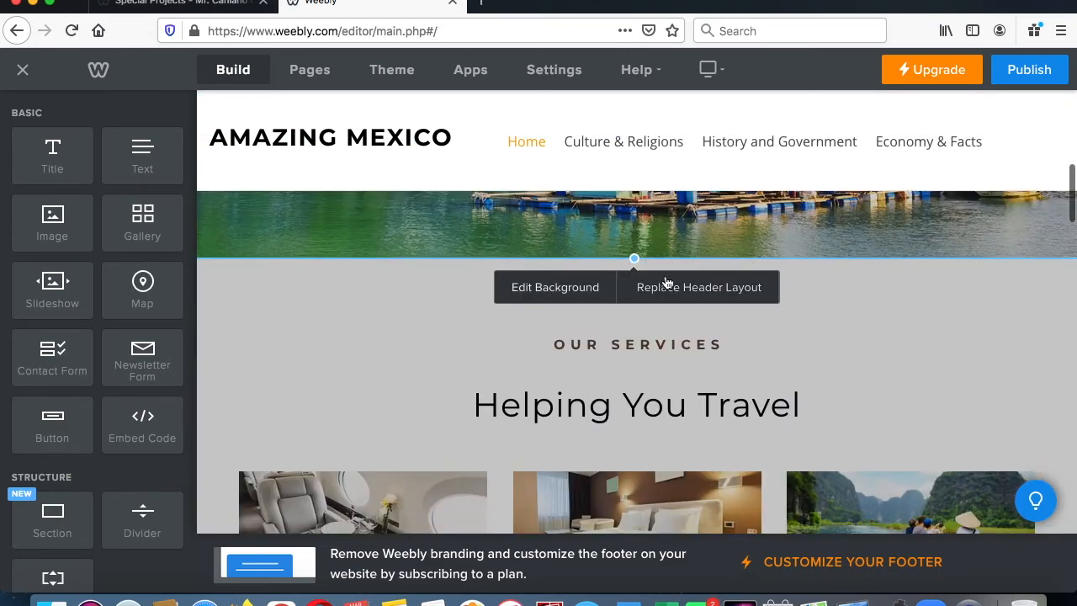
click(586, 287)
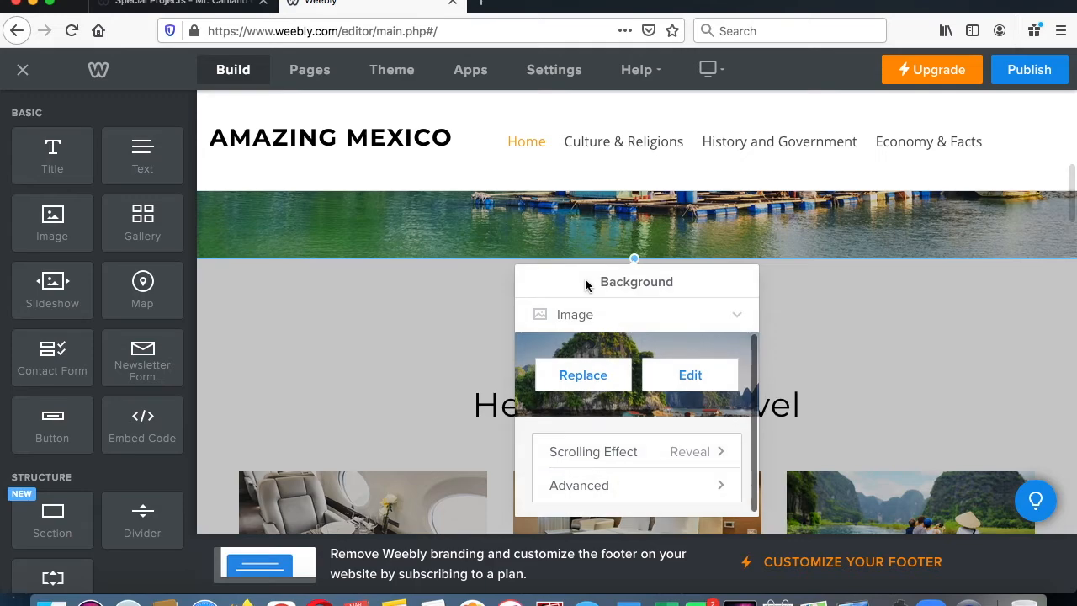
click(589, 380)
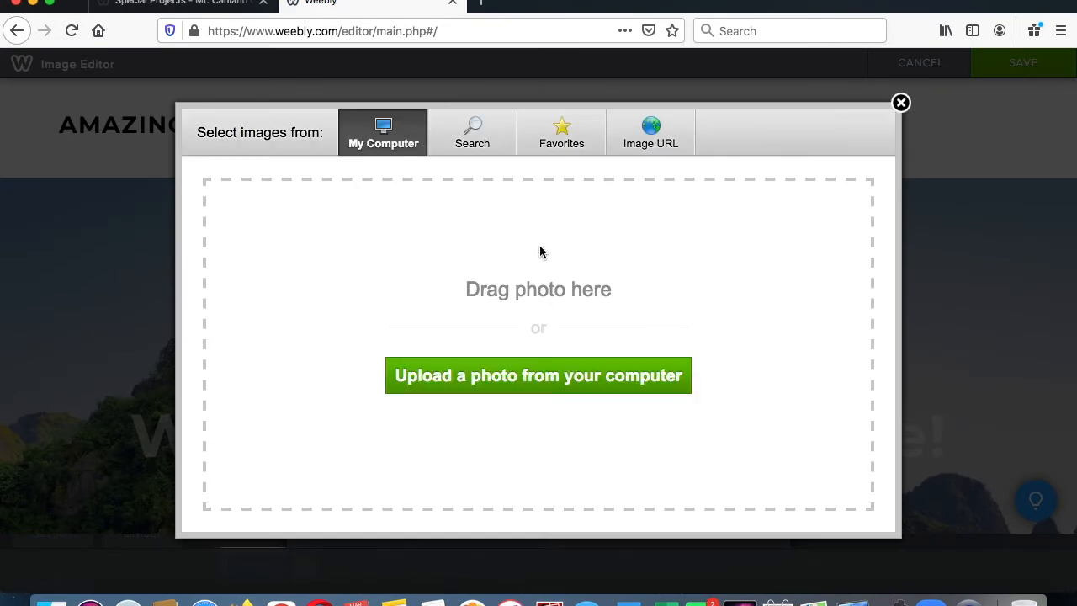
click(475, 143)
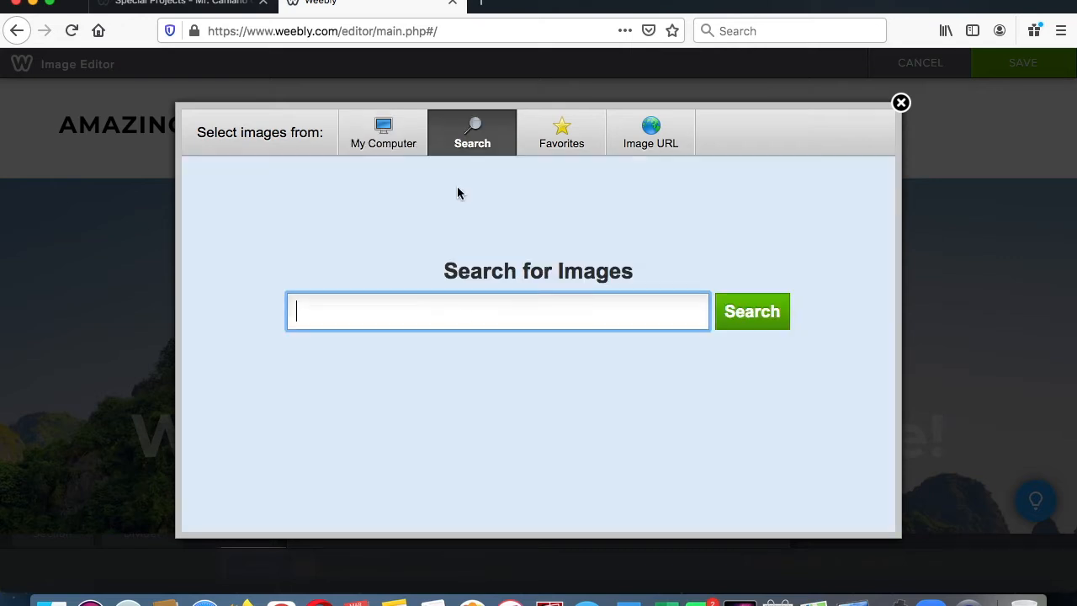
click(391, 148)
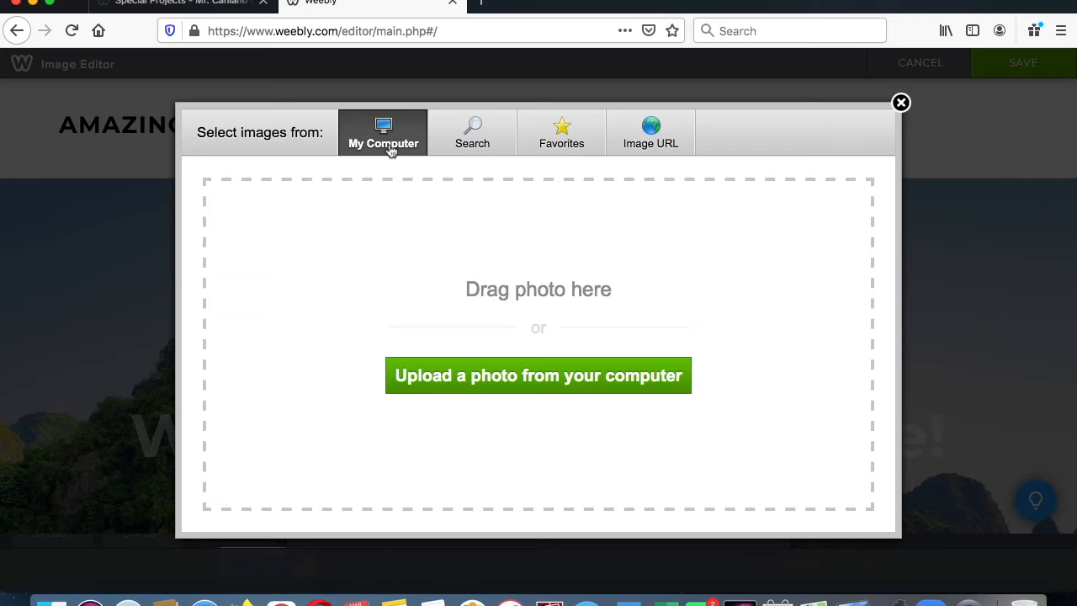
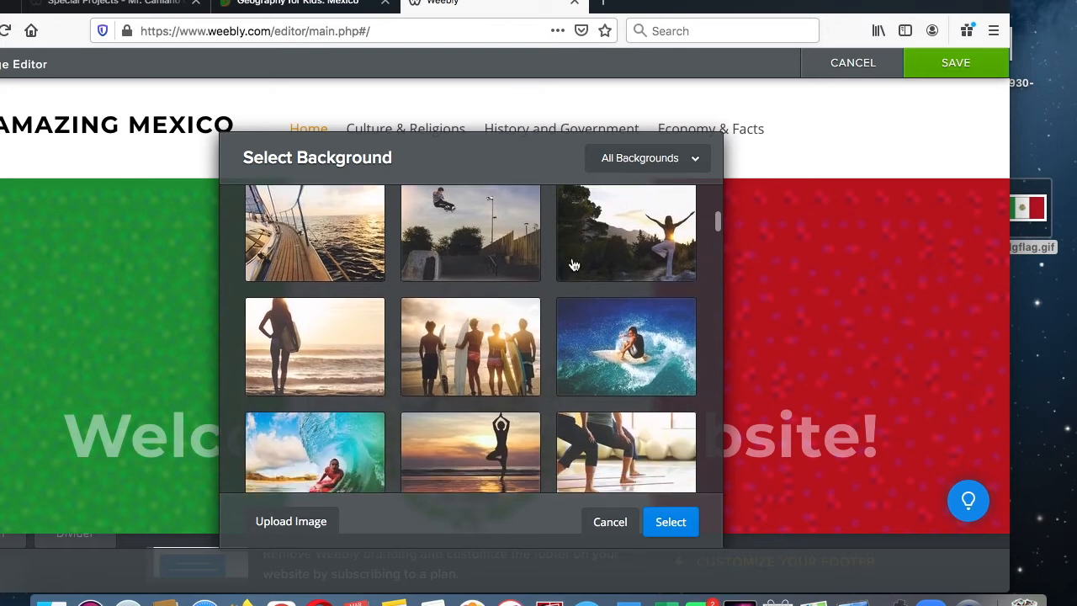
- Replace the header background with the stock photo of a surfer riding a wave, save it and publish the website
click(617, 335)
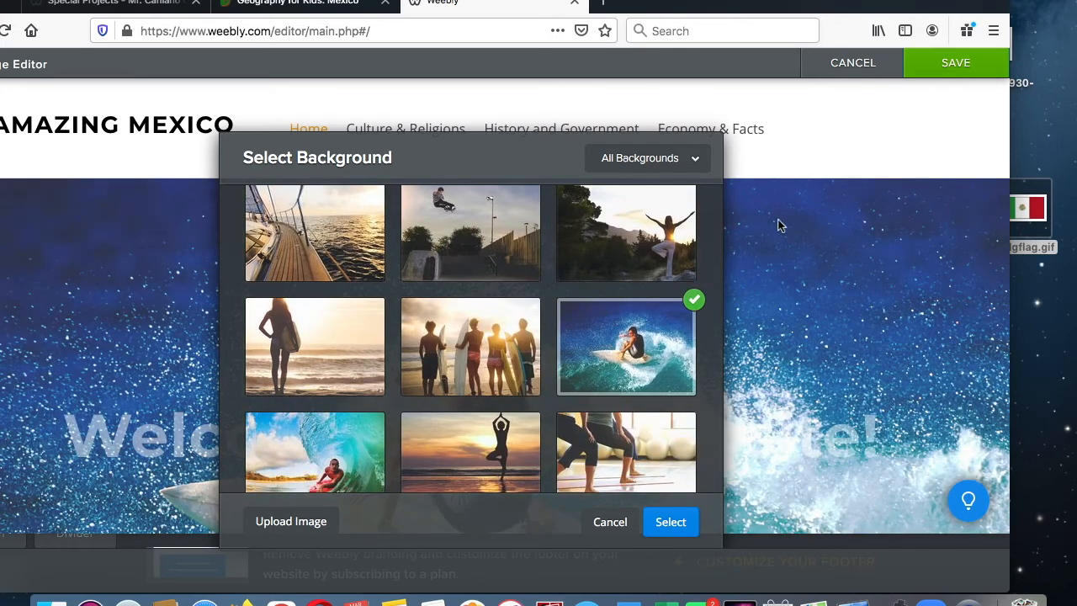
click(670, 522)
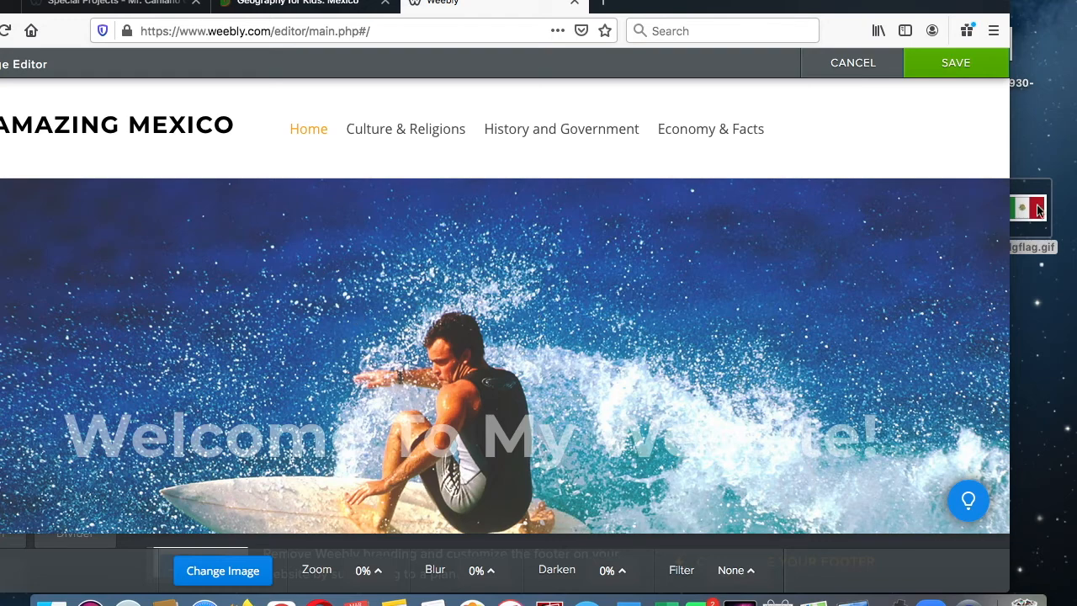
drag(723, 2, 760, 3)
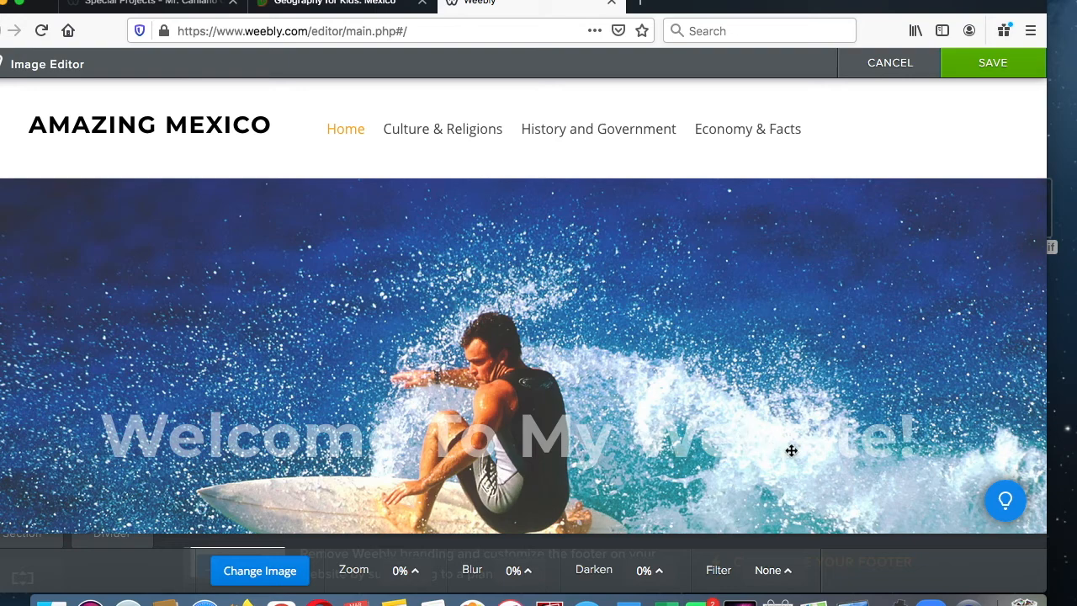
click(1014, 75)
click(1005, 71)
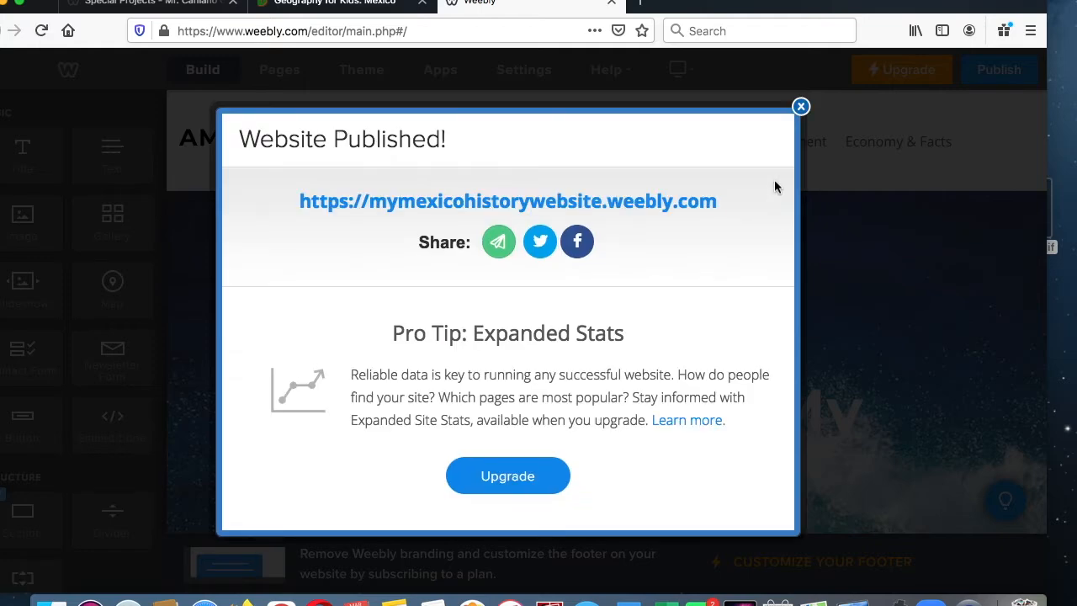
click(802, 107)
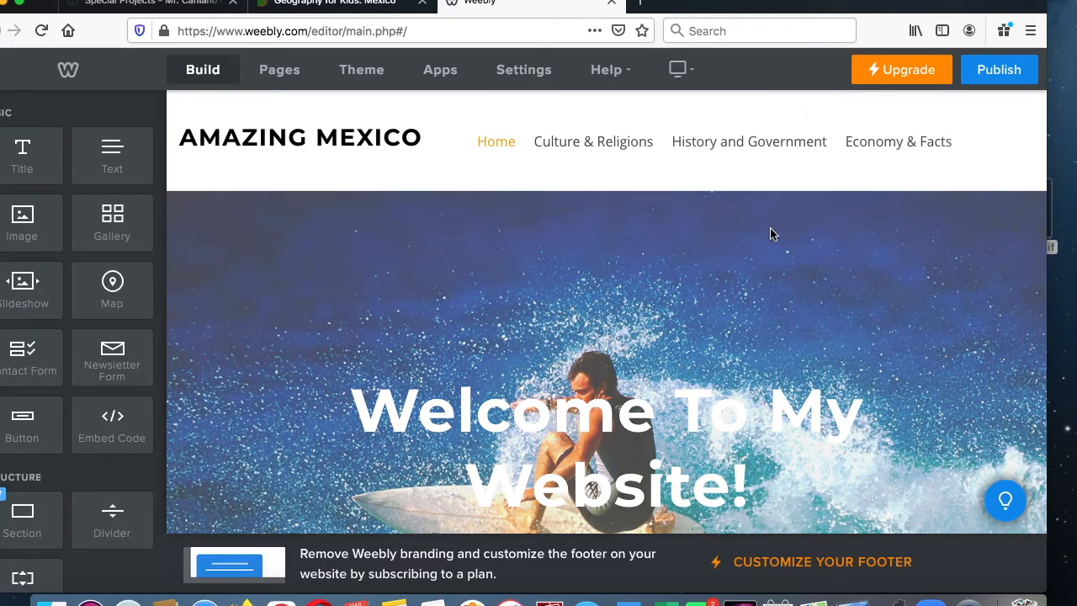
- Delete the "Helping You Travel" heading beneath Our Services on the Home page
scroll(770, 229, down, 3)
scroll(770, 228, down, 5)
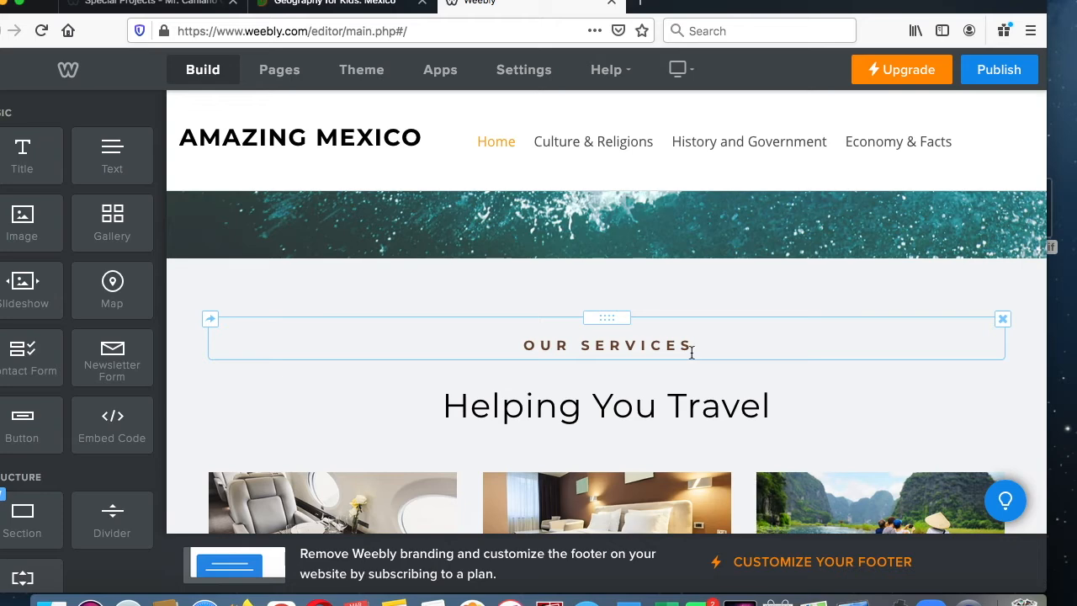
scroll(678, 390, down, 3)
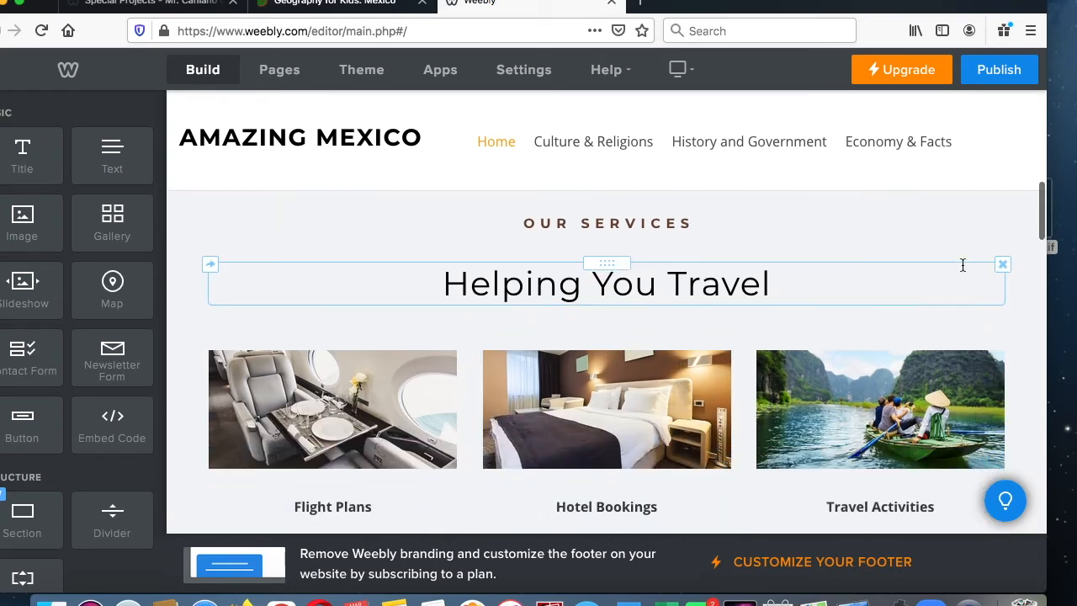
click(1002, 264)
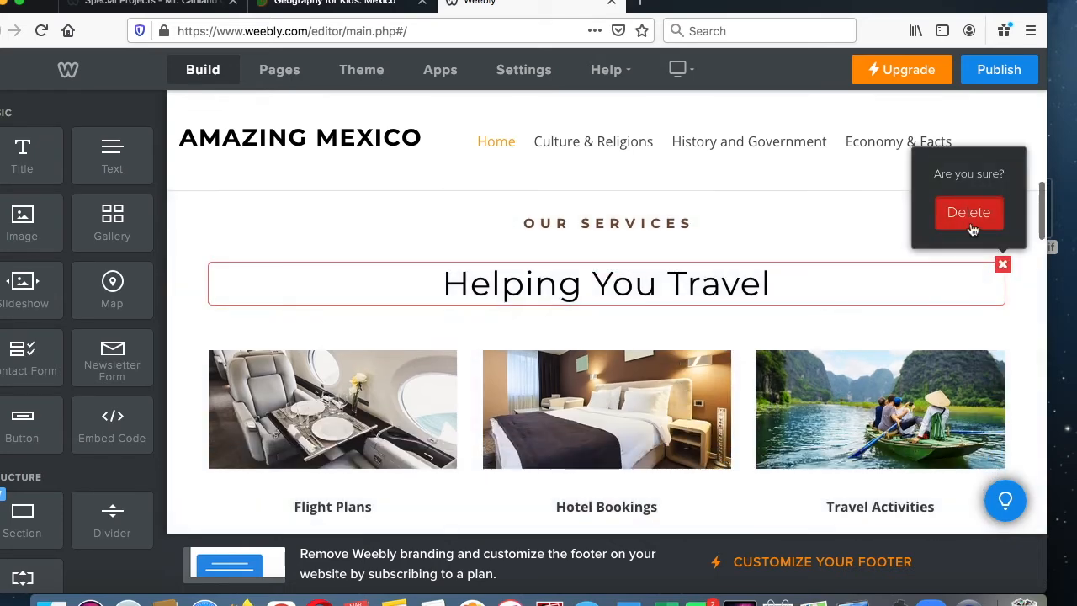
click(967, 212)
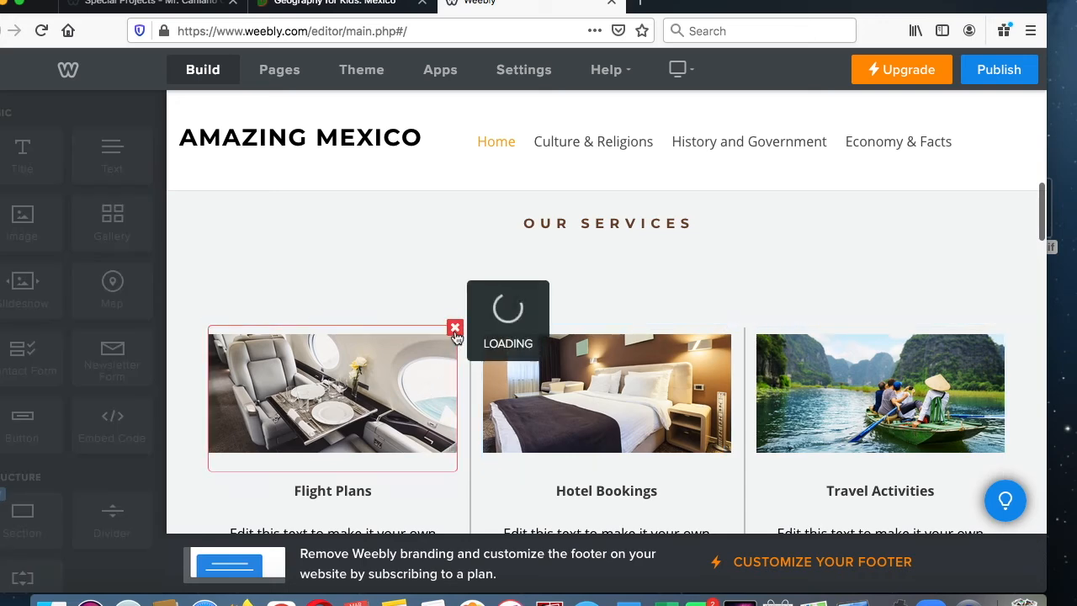
- Delete the airplane seat, hotel bed and river boat photos from the three columns beneath Our Services
click(455, 328)
click(436, 283)
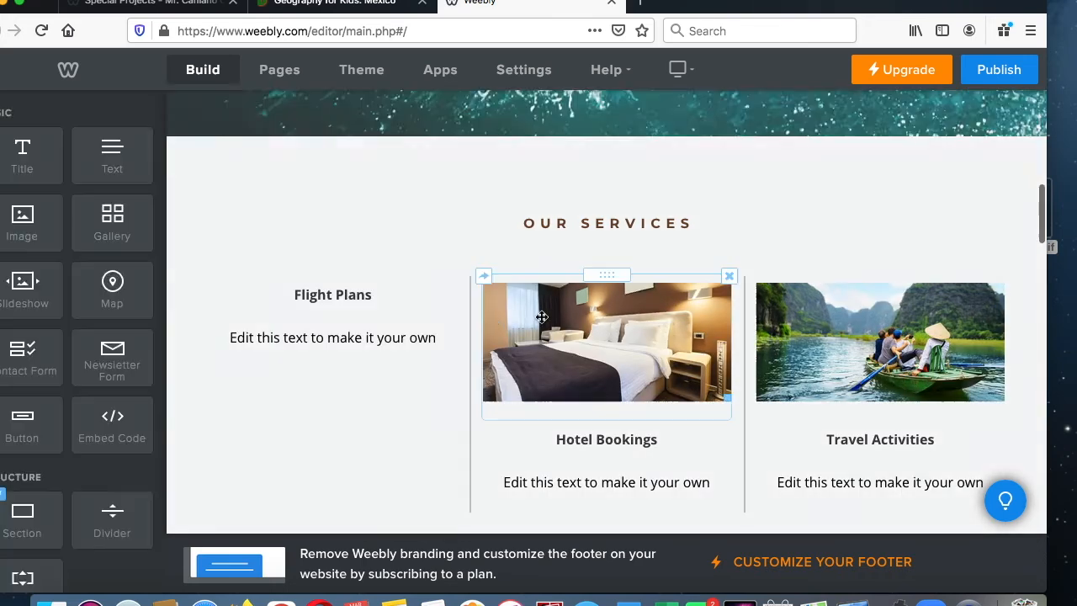
click(730, 278)
click(719, 238)
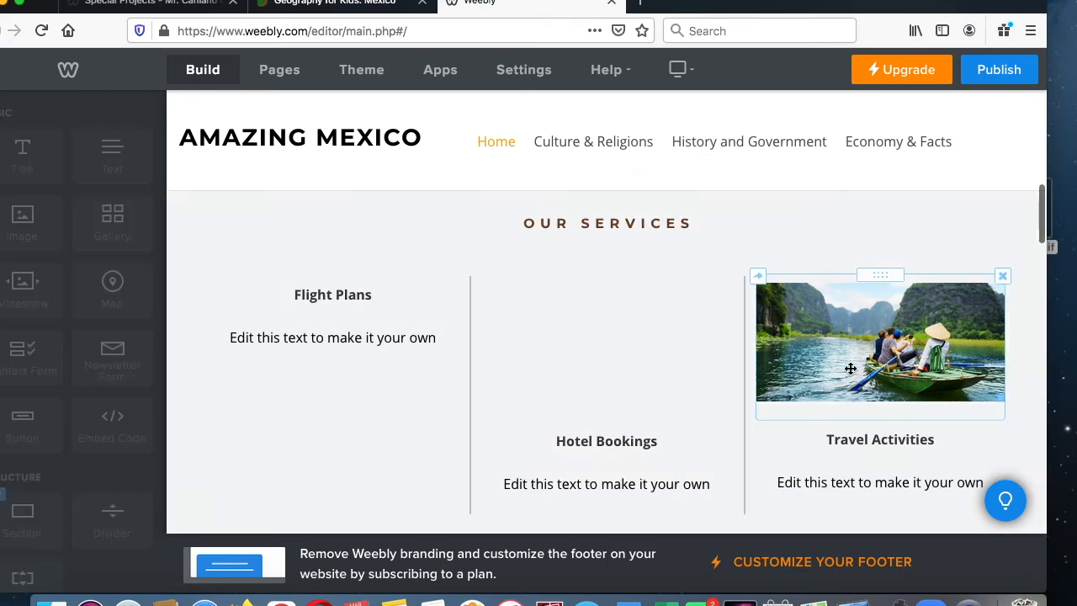
click(1003, 276)
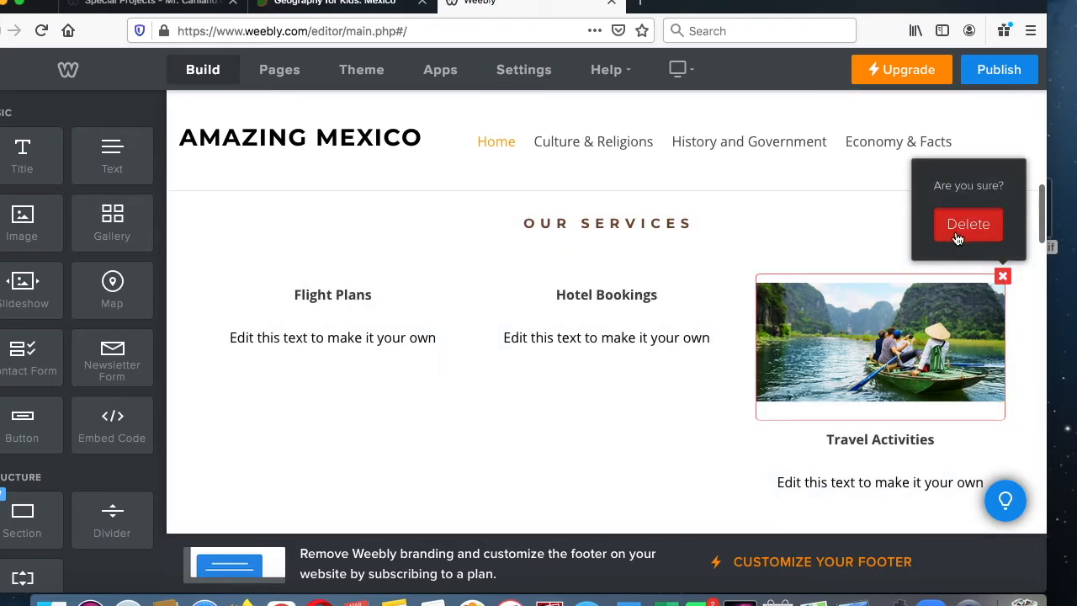
click(954, 235)
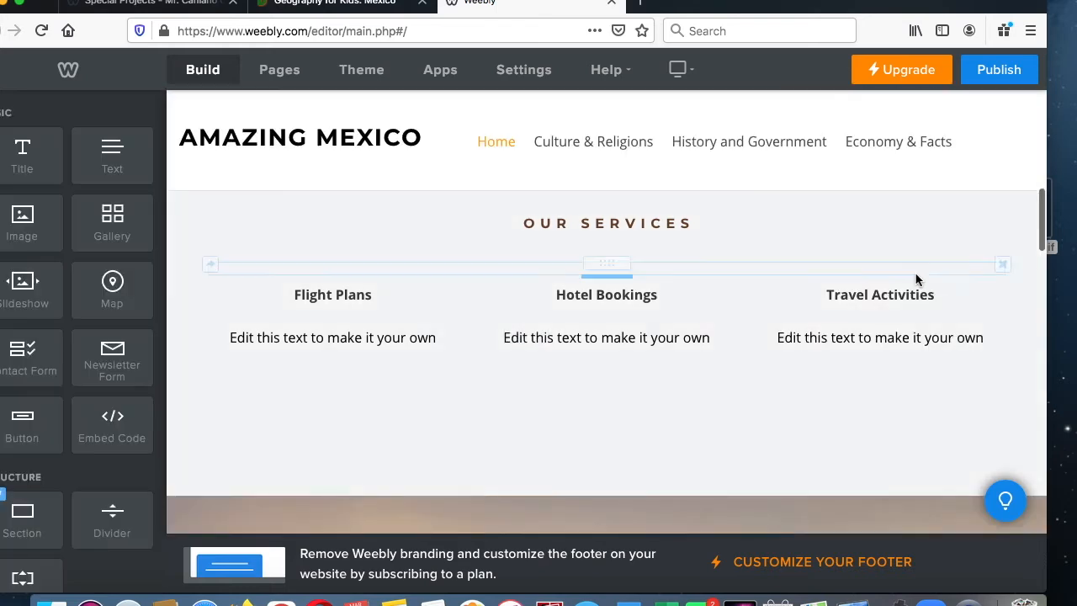
- Delete the Travel Activities caption and the spacer above Hotel Bookings
click(1004, 285)
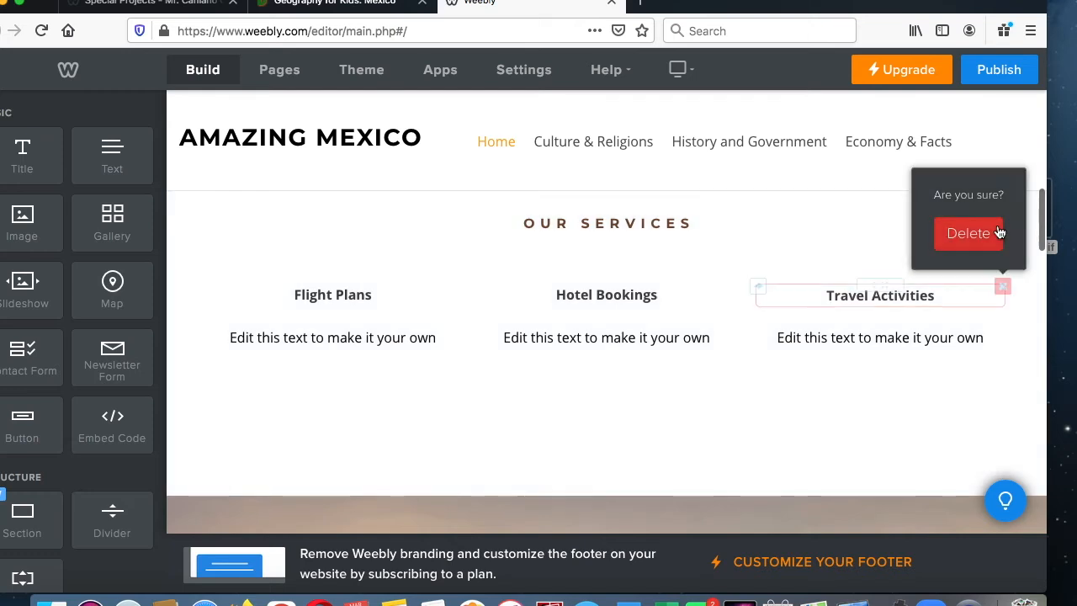
click(998, 234)
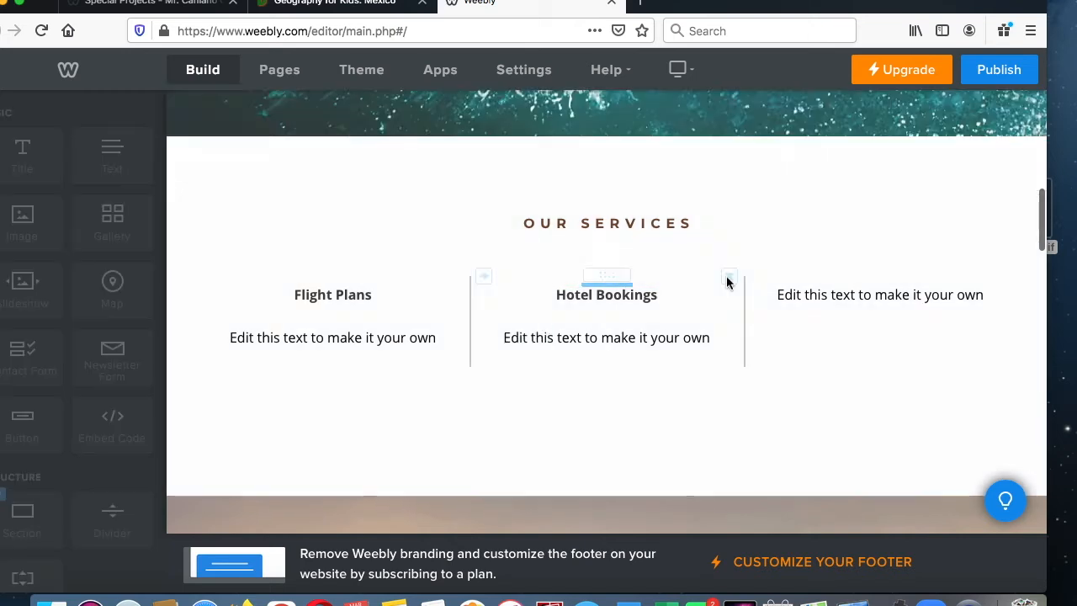
click(730, 276)
click(727, 233)
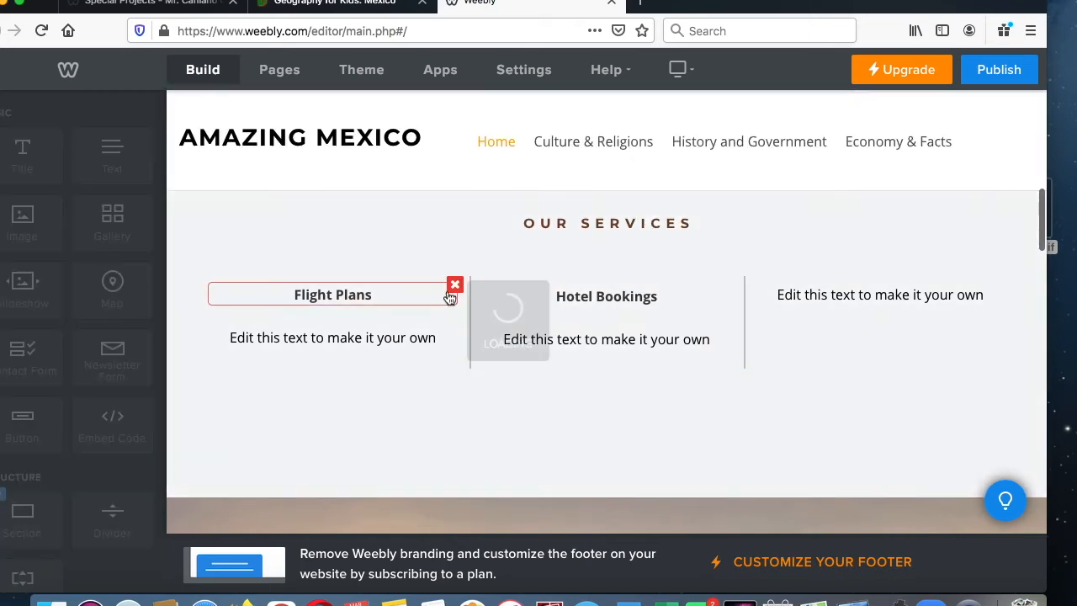
- Delete the spacer above Flight Plans and the Hotel Bookings caption
right_click(454, 277)
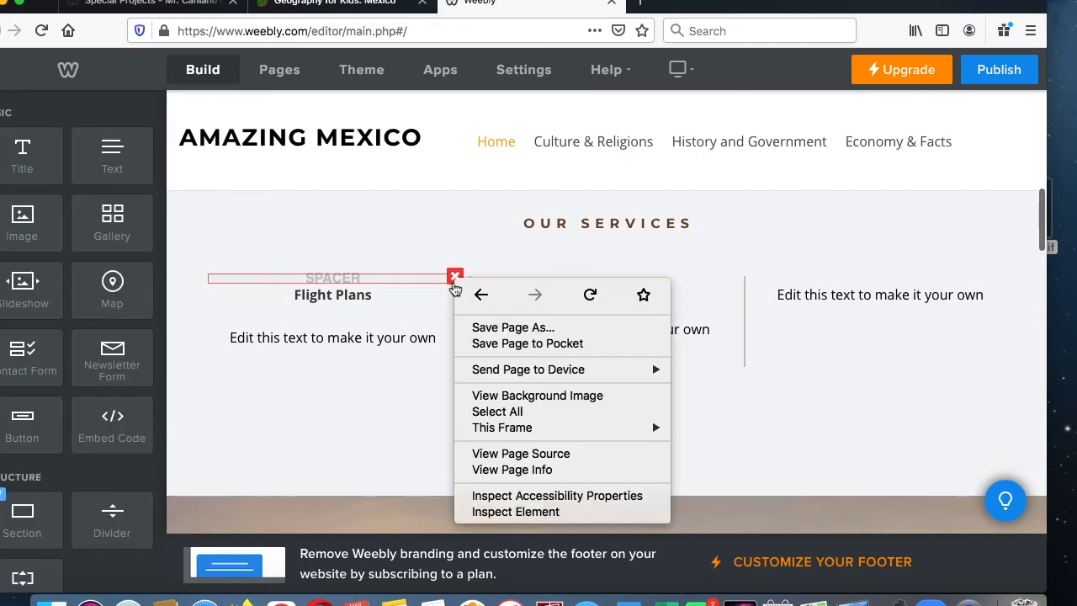
key(Escape)
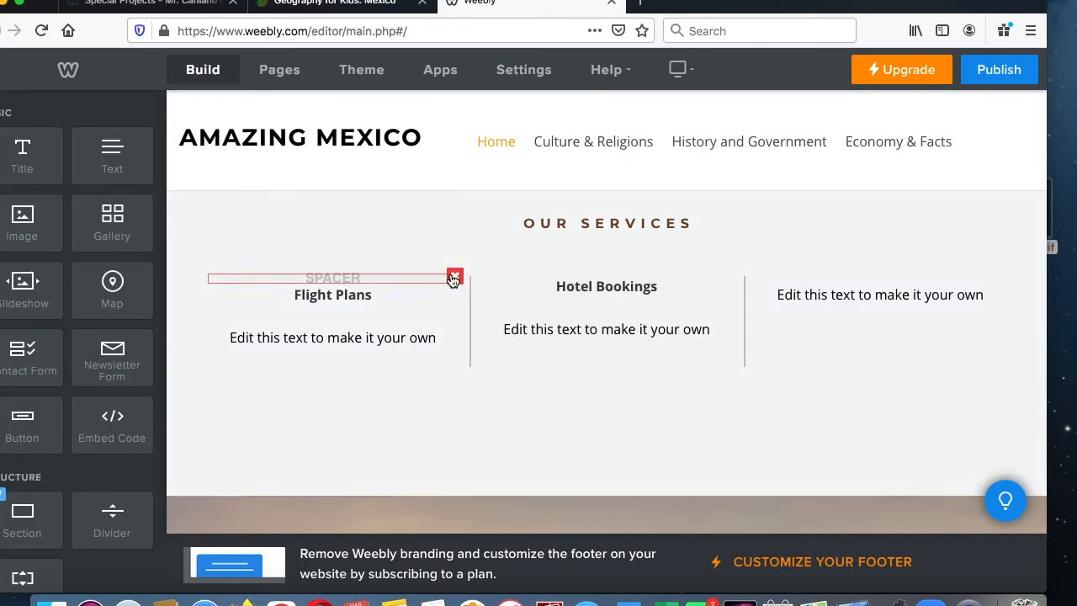
click(454, 278)
click(423, 226)
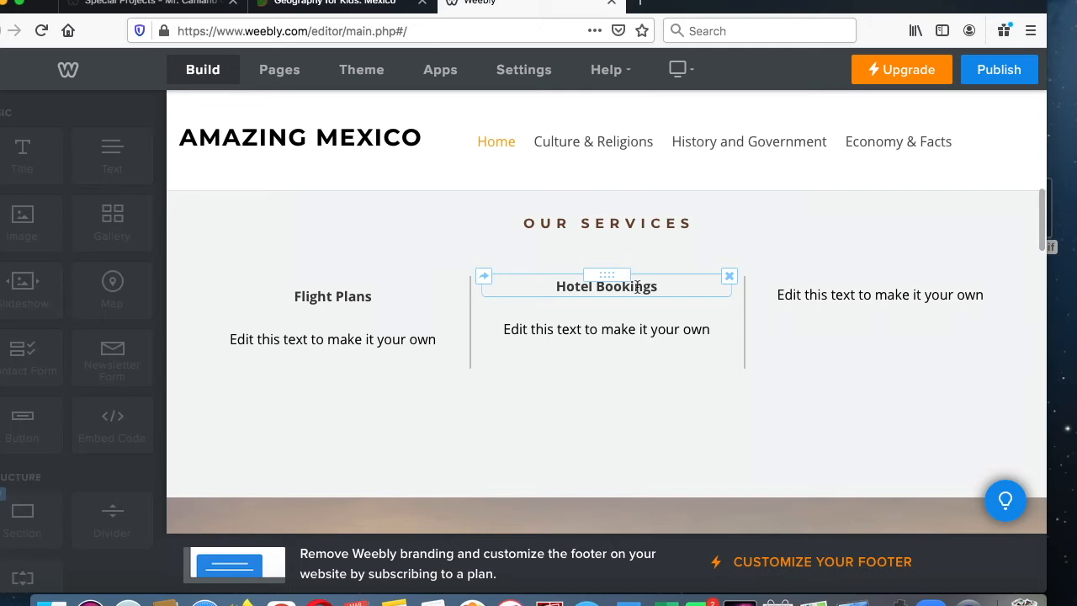
click(729, 279)
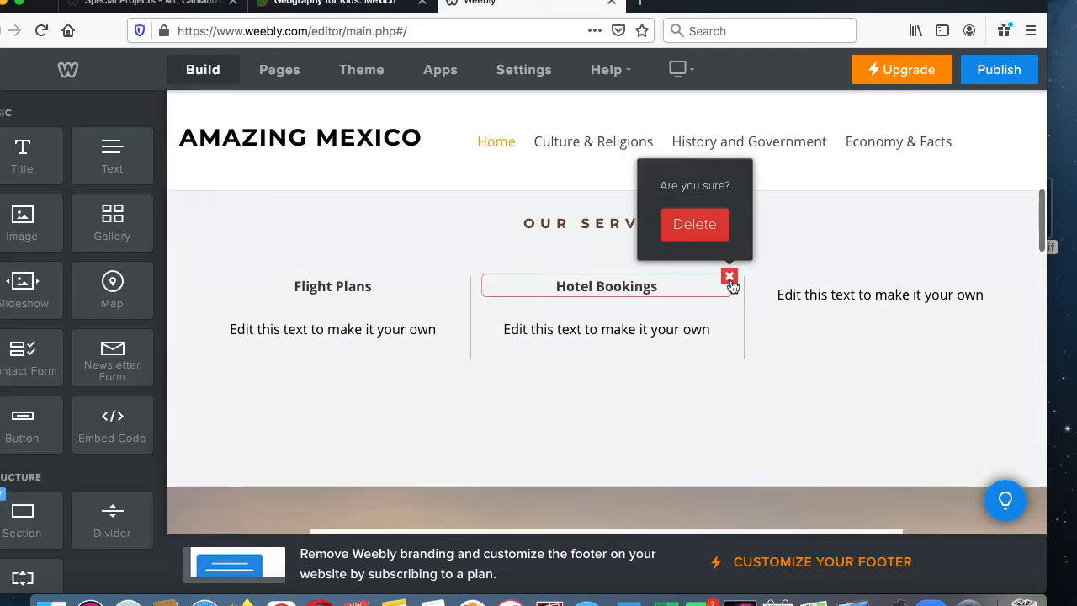
click(695, 224)
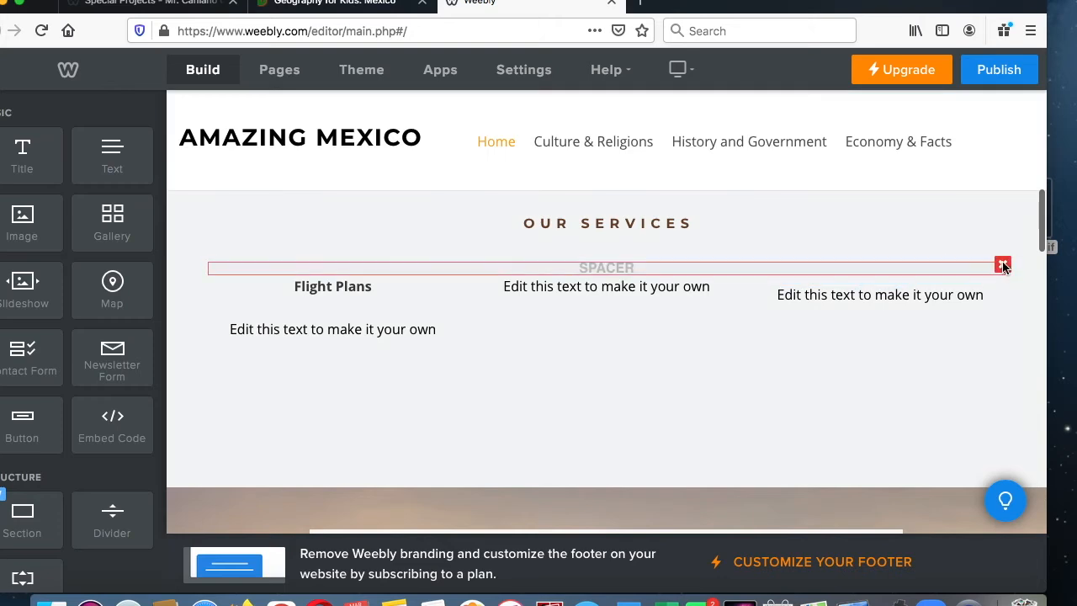
- Try to delete the full-width spacer beneath Our Services, and delete the placeholder texts in the third and middle columns
click(1003, 266)
click(969, 221)
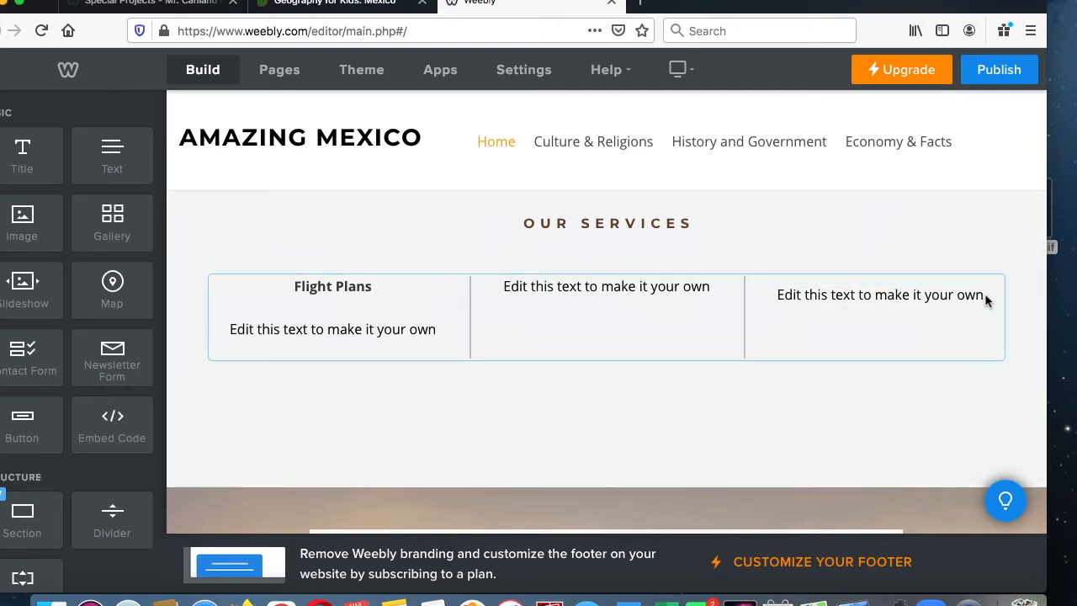
click(1002, 282)
click(967, 233)
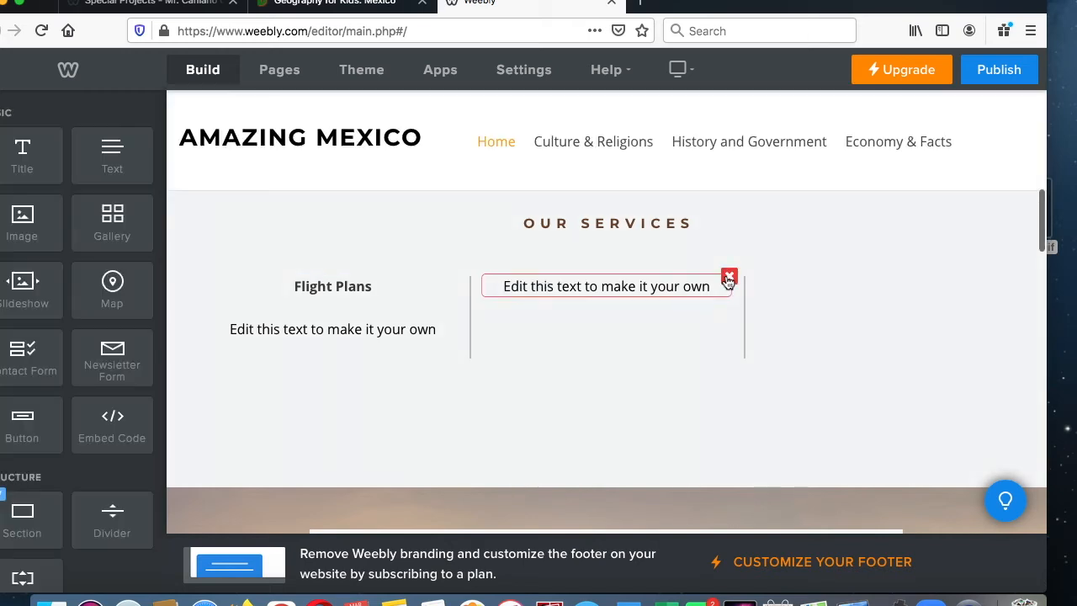
click(728, 280)
click(708, 234)
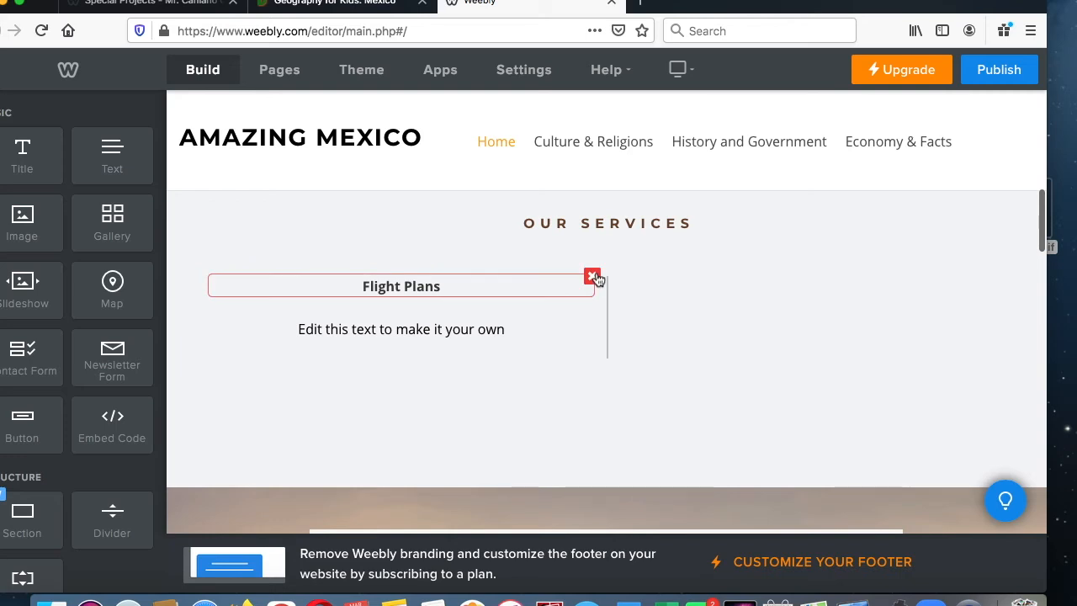
- Delete the Flight Plans caption with its placeholder text and the leftover empty element beneath Our Services
click(593, 277)
click(565, 225)
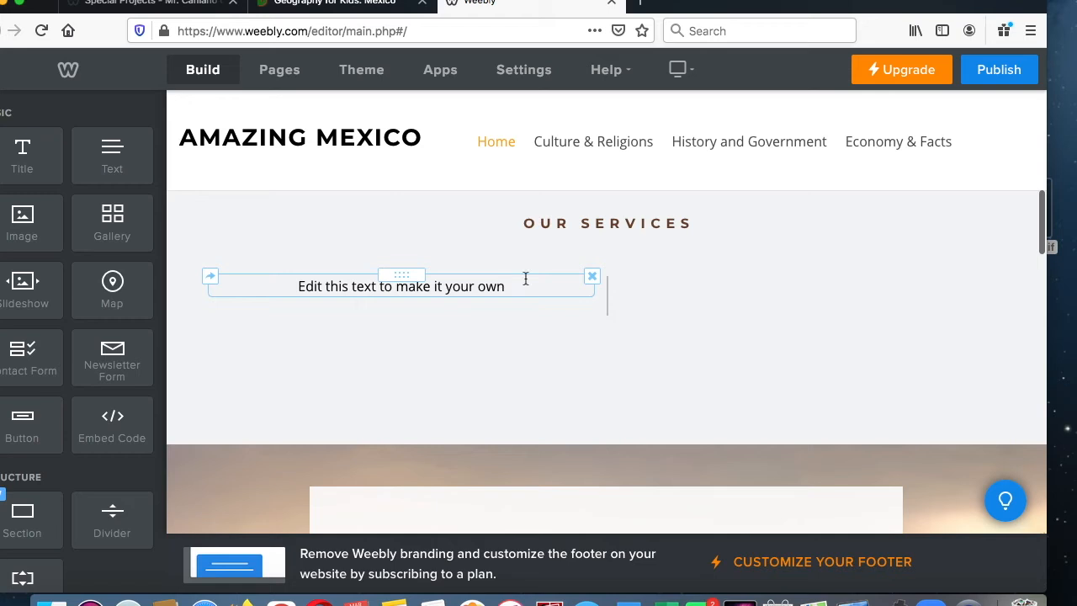
click(592, 276)
click(568, 234)
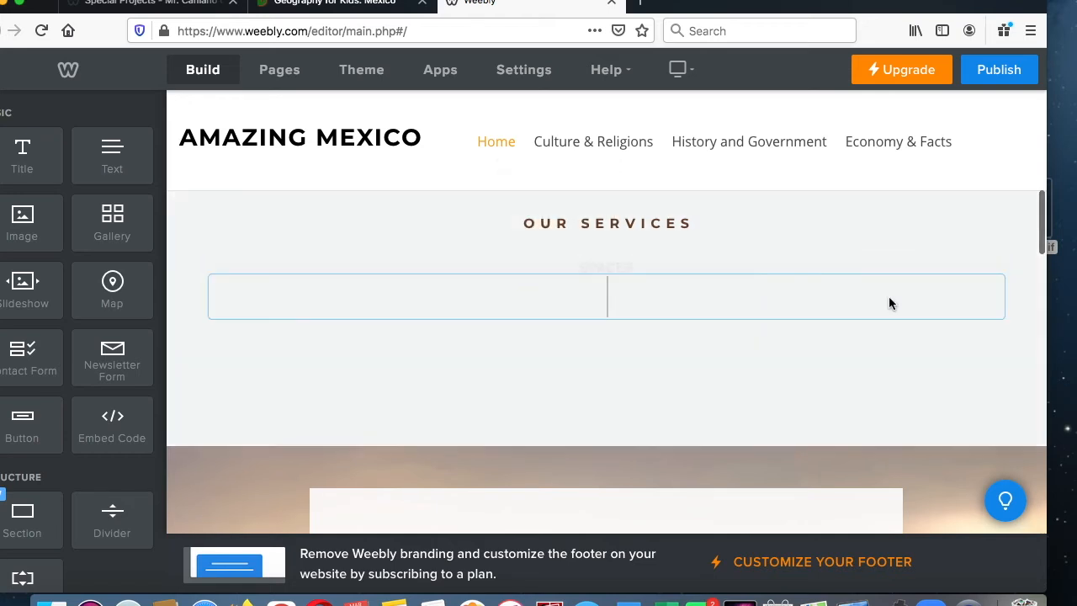
click(1002, 278)
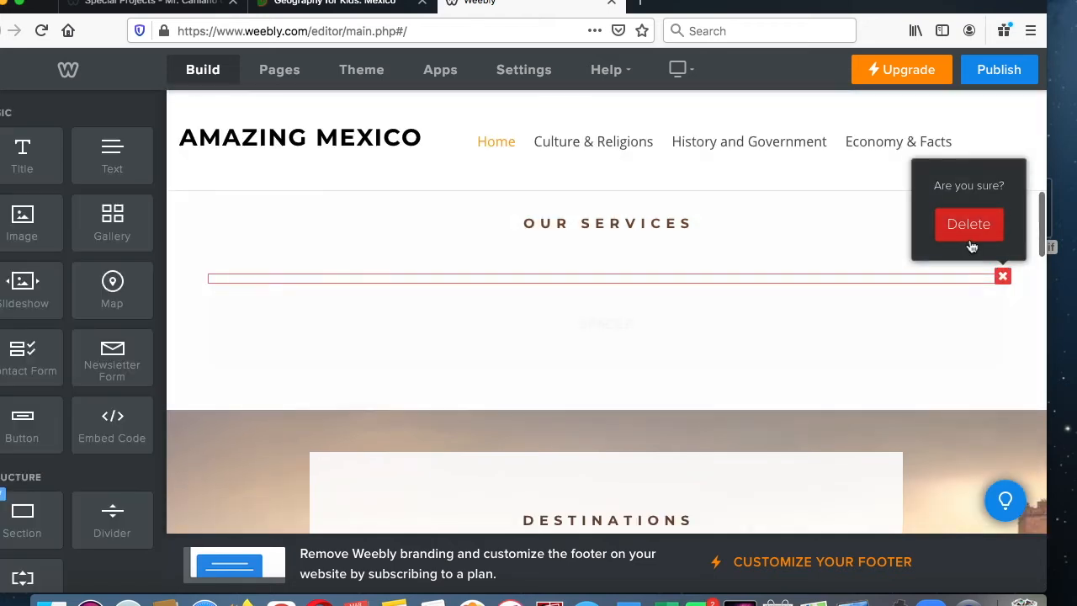
click(971, 236)
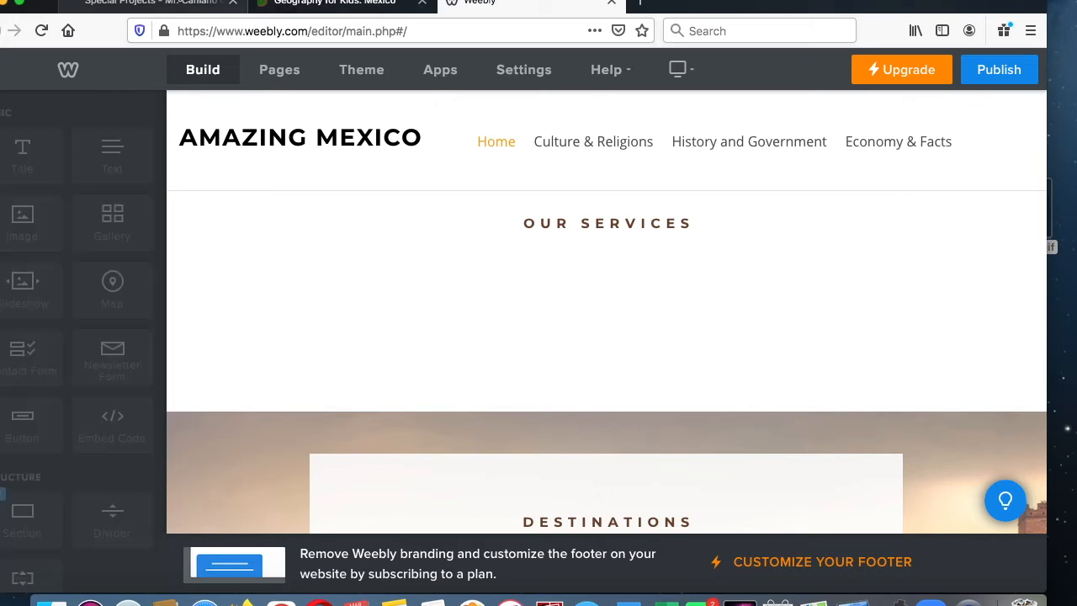
- Check the Mexico page outline on the class Special Projects page, and add a title reading "Welcome" above Our Services
click(179, 3)
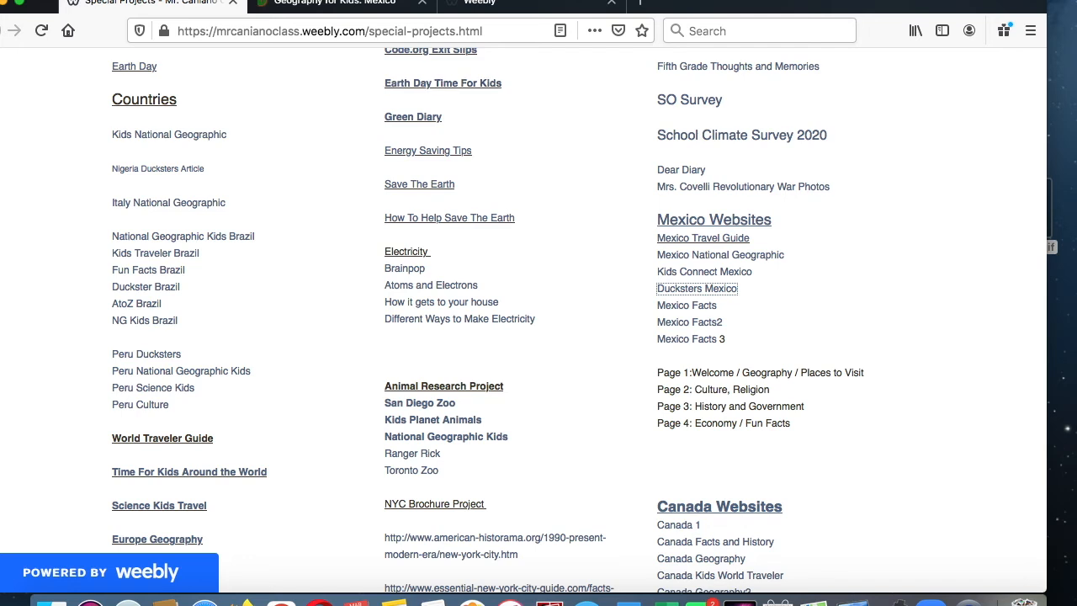
click(517, 5)
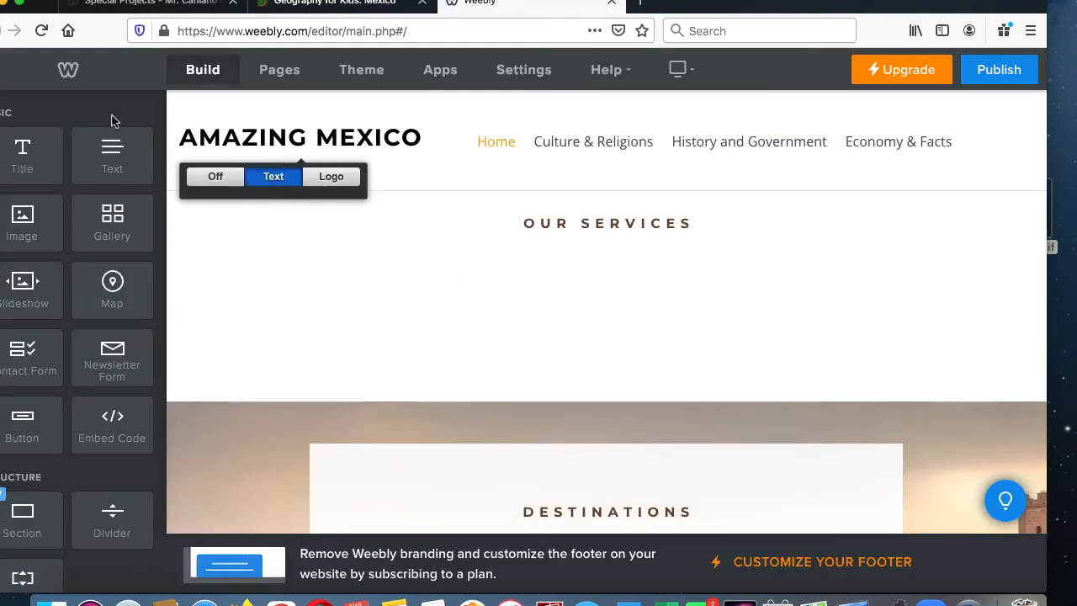
drag(36, 157, 630, 272)
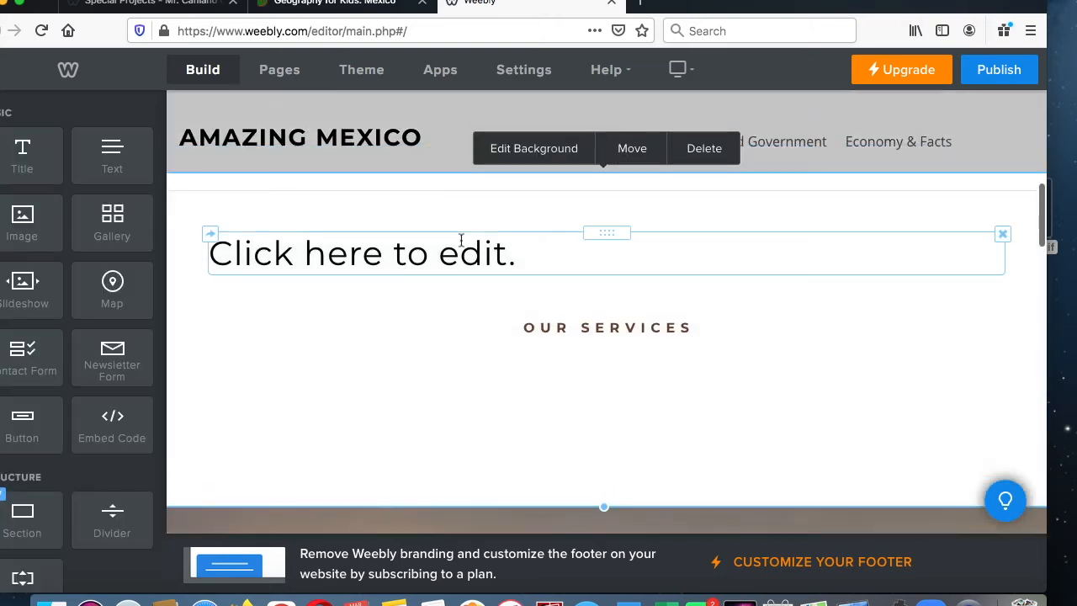
click(461, 243)
text(Welcome)
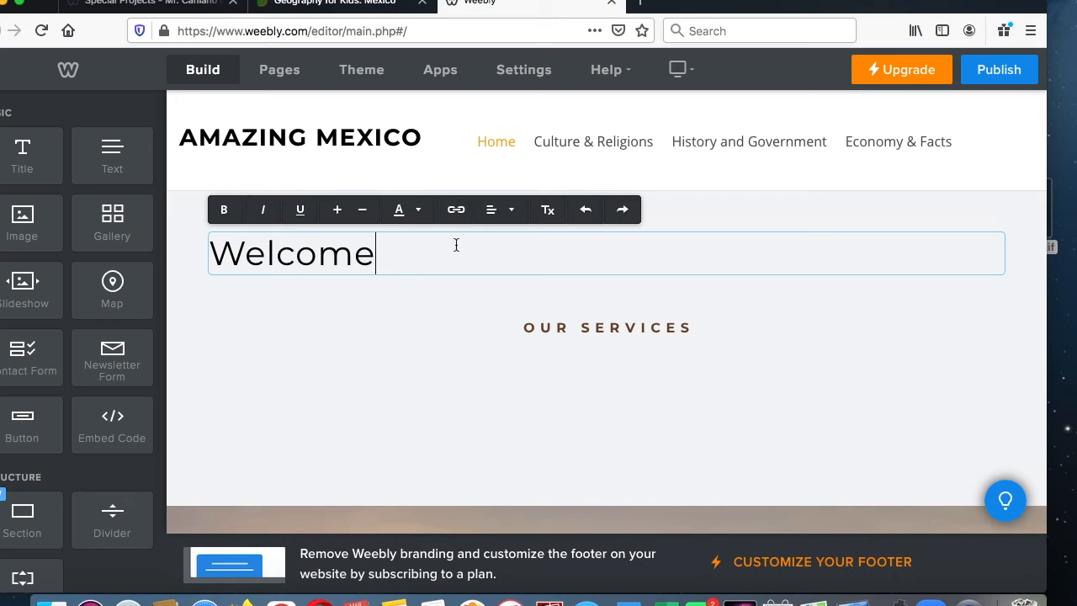
- Color the "Welcome" title dark red and center it
drag(456, 245, 157, 271)
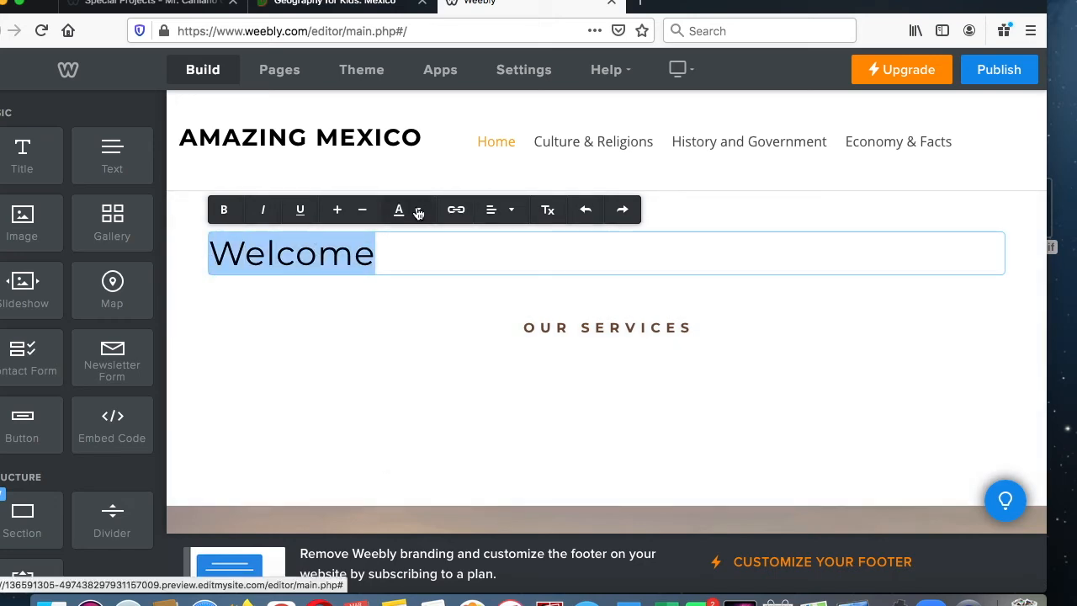
click(418, 212)
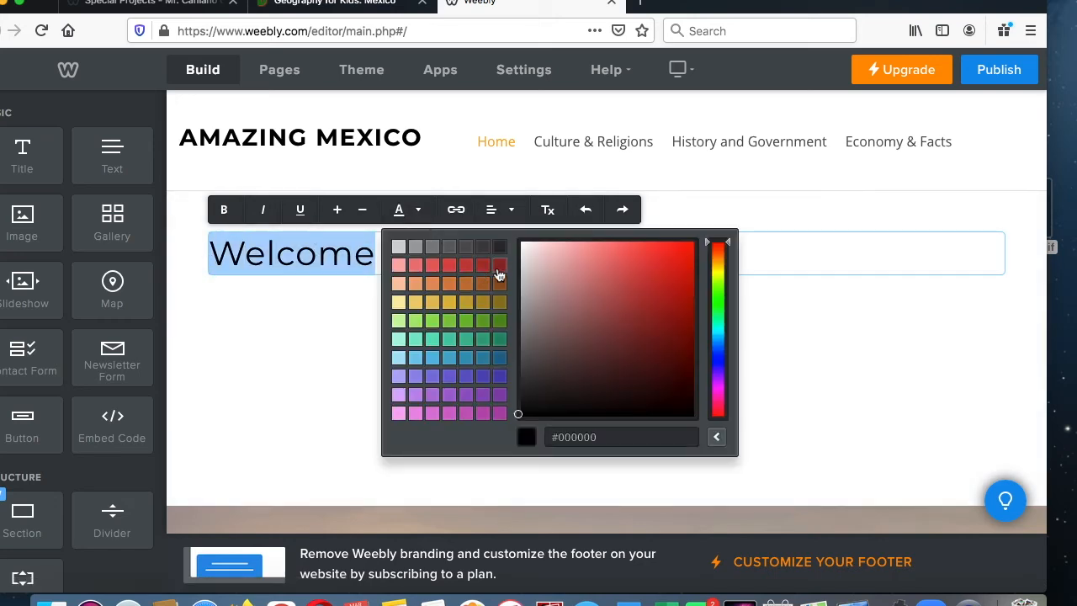
click(498, 269)
click(496, 211)
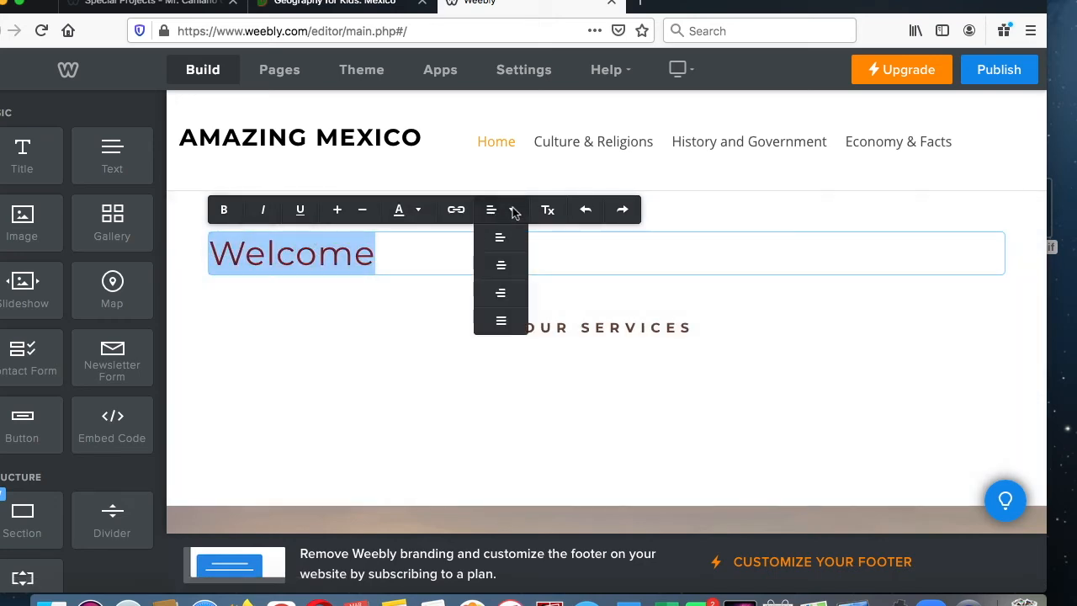
click(517, 266)
click(638, 327)
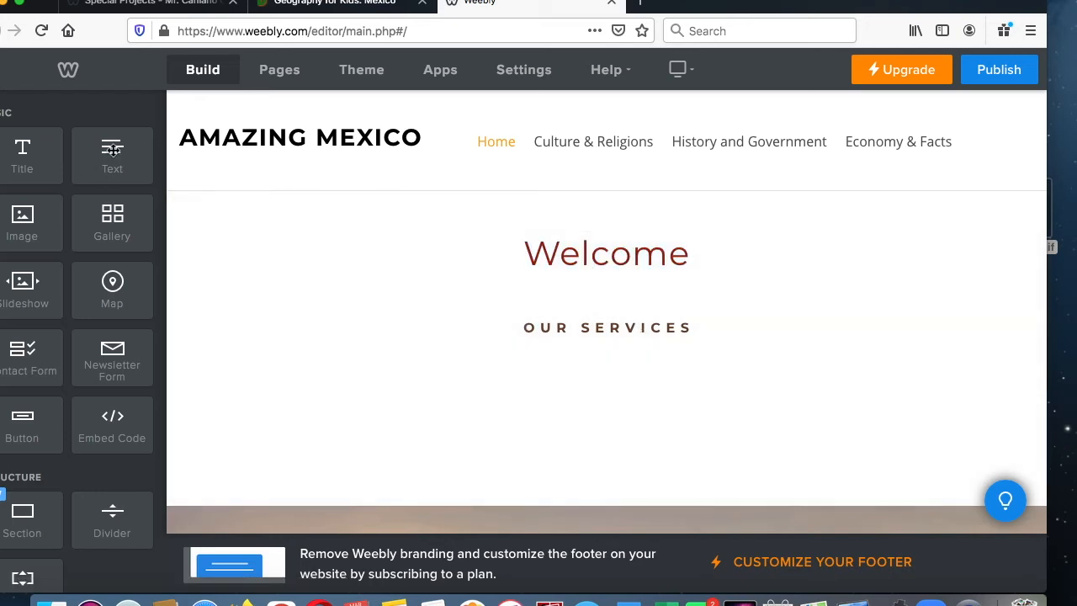
- Replace the Our Services heading with a text beneath "Welcome" reading "Welcome to my website! I hope you enjoy all my information on amazing Mexico1"
drag(113, 149, 670, 293)
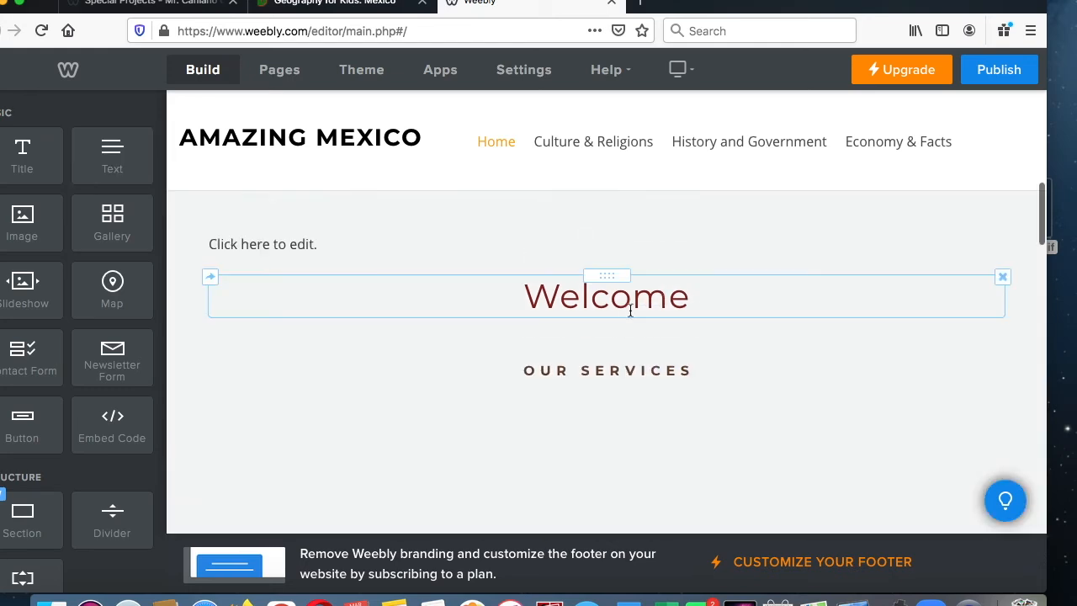
drag(599, 273, 583, 188)
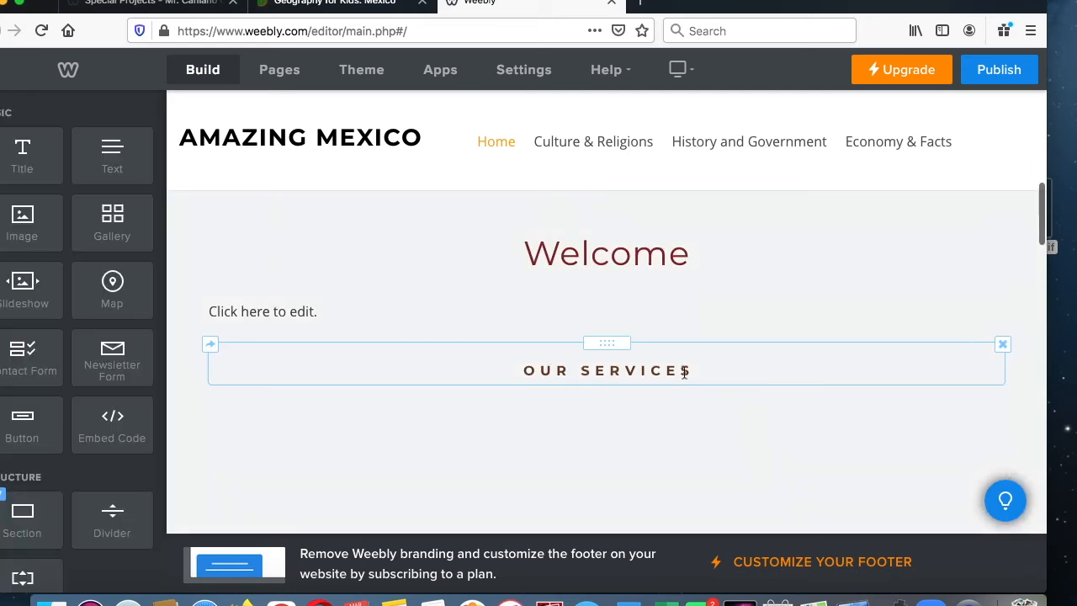
click(1003, 344)
click(988, 301)
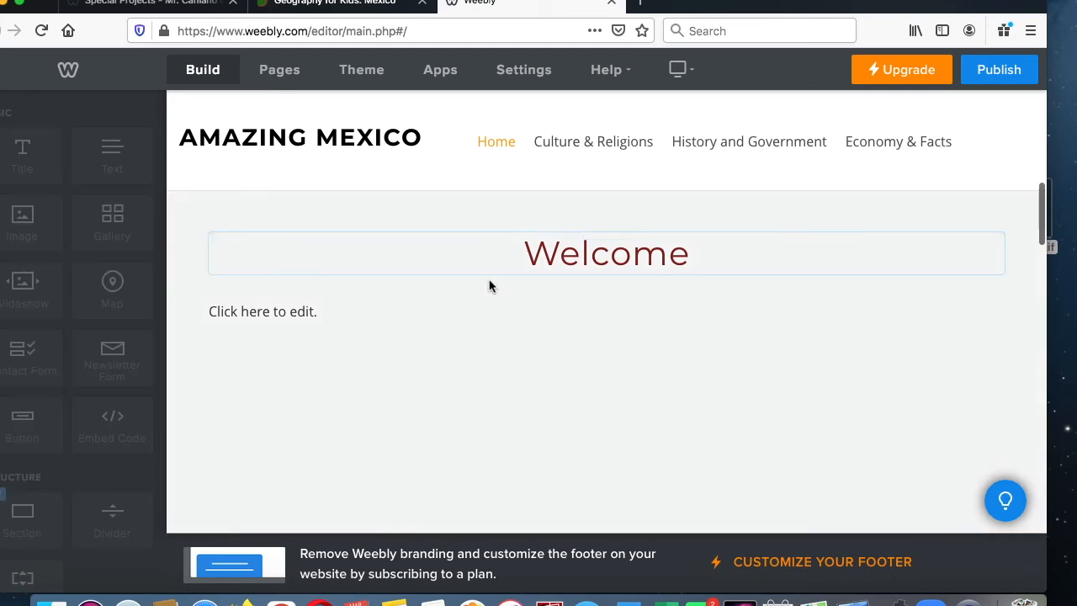
click(364, 318)
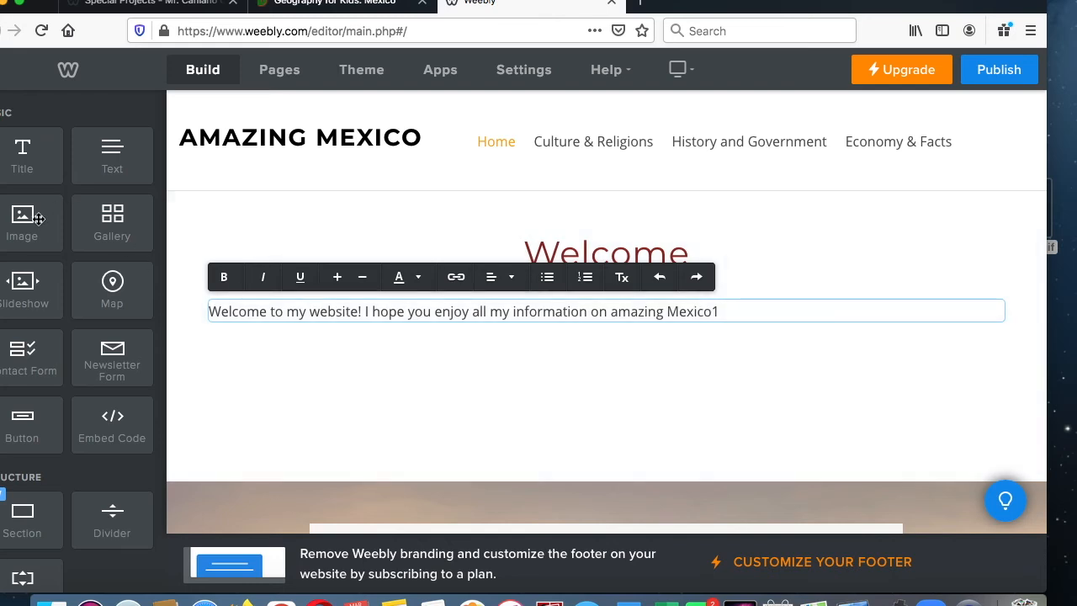
- Add an image beneath the welcome text, upload the Mexican flag picture from the desktop, and enlarge it slightly
drag(37, 219, 622, 434)
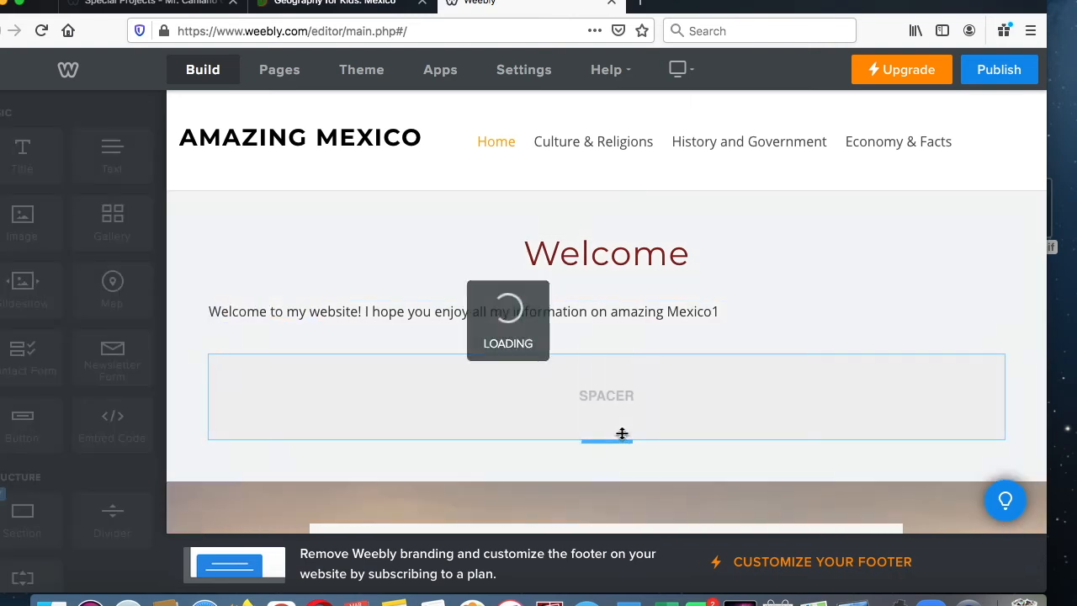
click(629, 412)
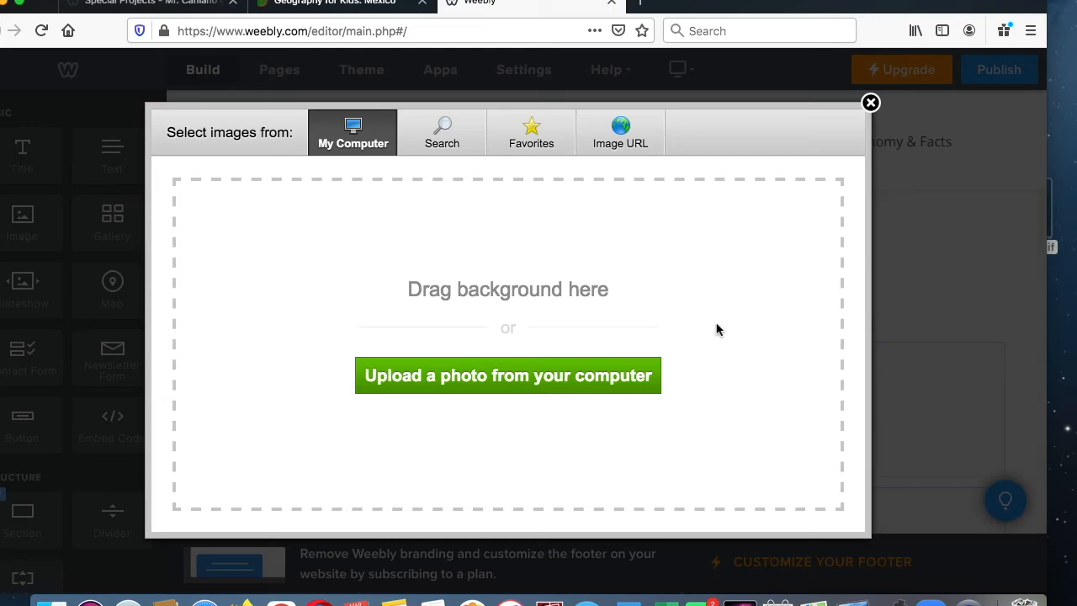
click(458, 133)
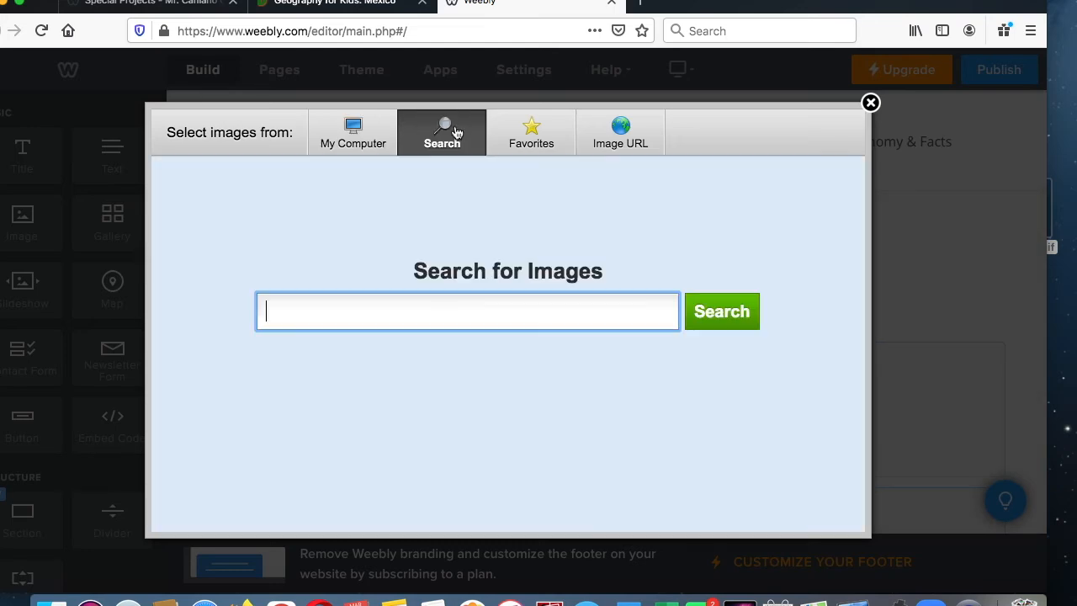
click(384, 130)
drag(1052, 249, 597, 312)
scroll(648, 348, down, 2)
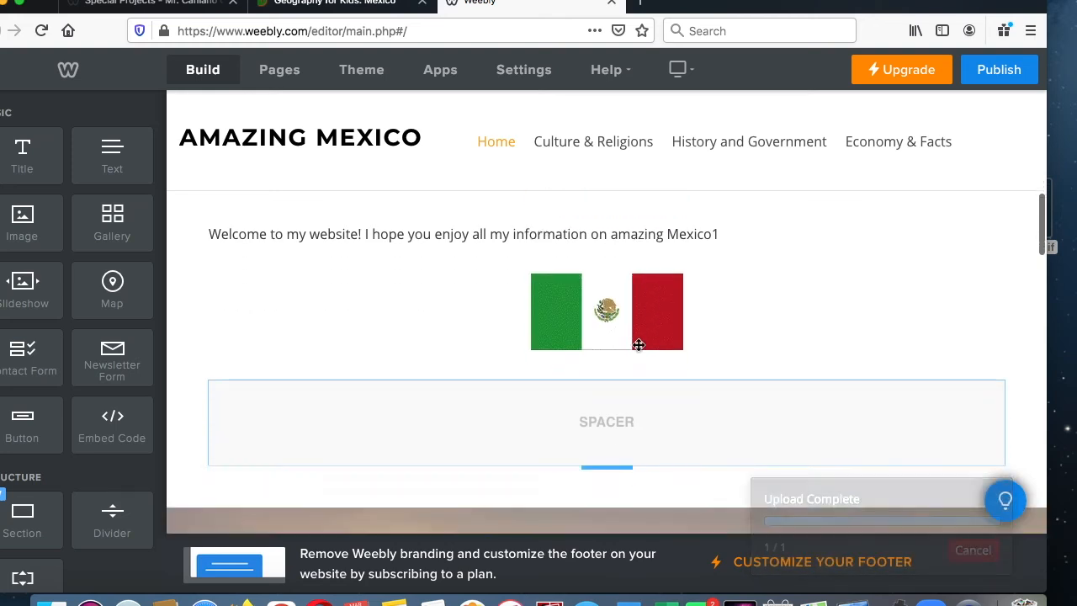
mouse_move(680, 347)
mouse_down()
mouse_move(654, 323)
mouse_move(681, 348)
mouse_up()
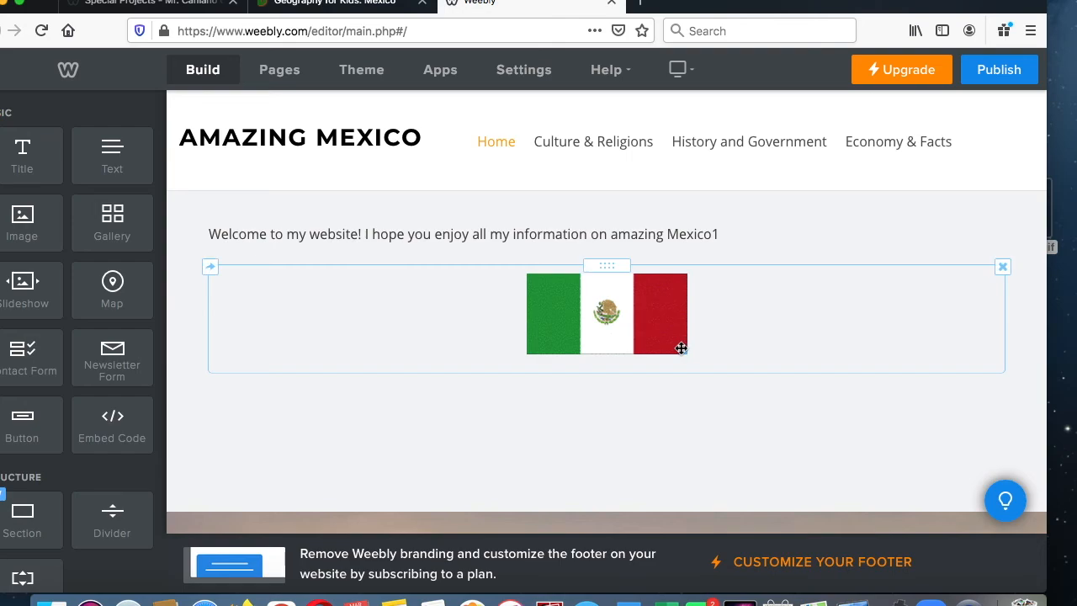
- Check the Mexico page outline on the class Special Projects page, and add a title reading "Geography" beneath the forest picture
scroll(681, 348, down, 10)
scroll(667, 345, down, 5)
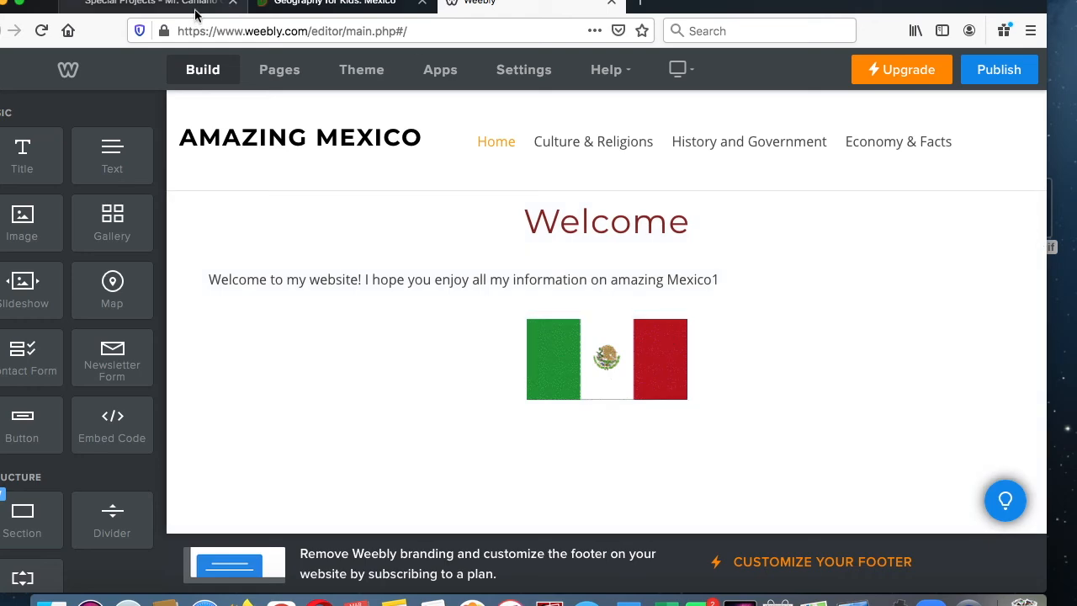
click(190, 10)
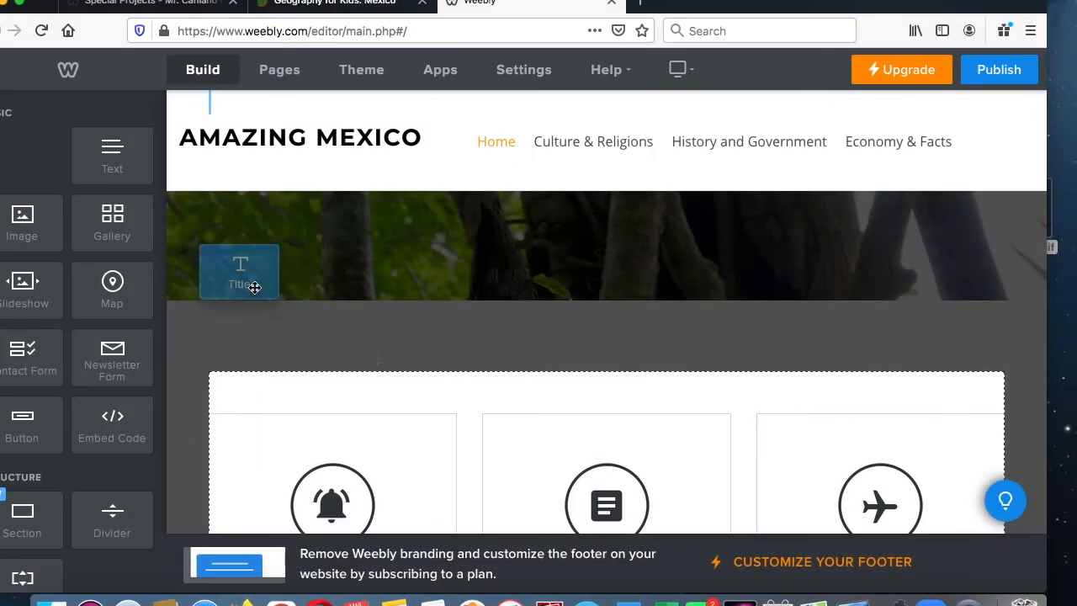
drag(241, 283, 575, 450)
click(415, 376)
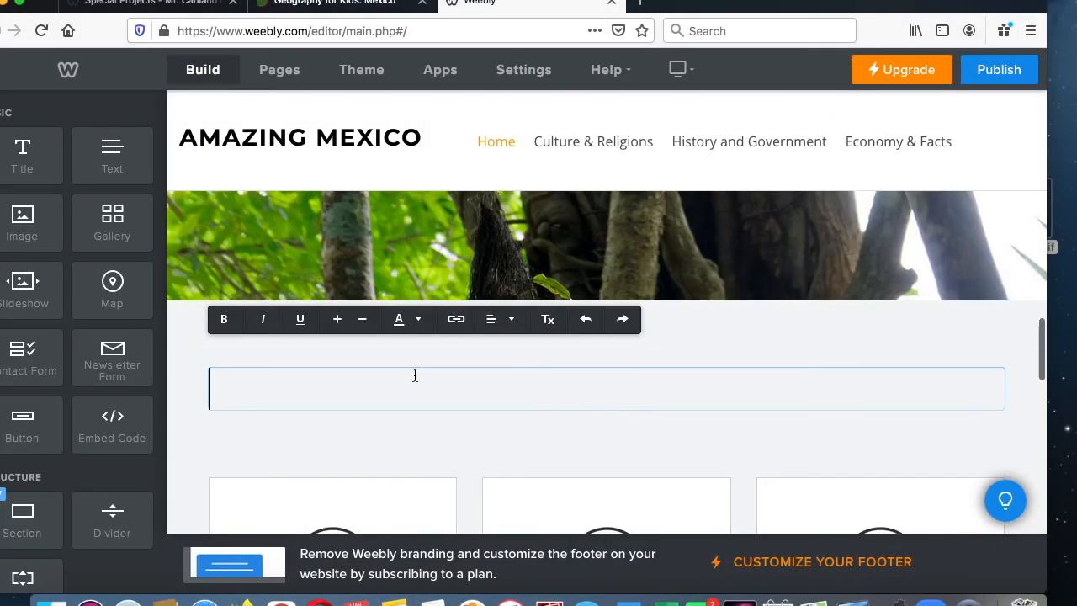
text(Geography)
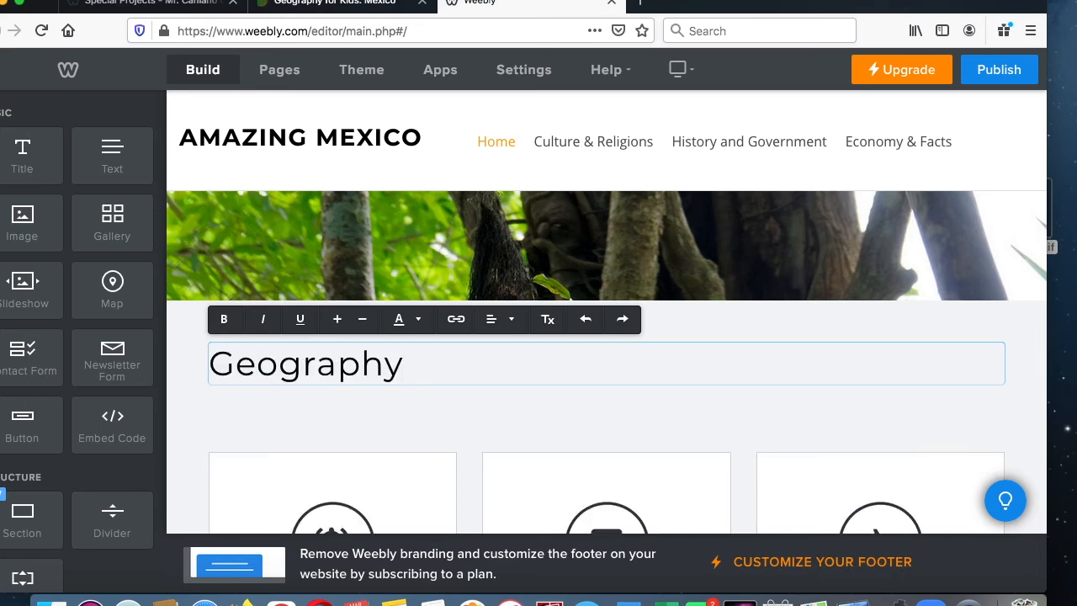
- Center the "Geography" title, make it bold, and color it dark indigo
click(493, 320)
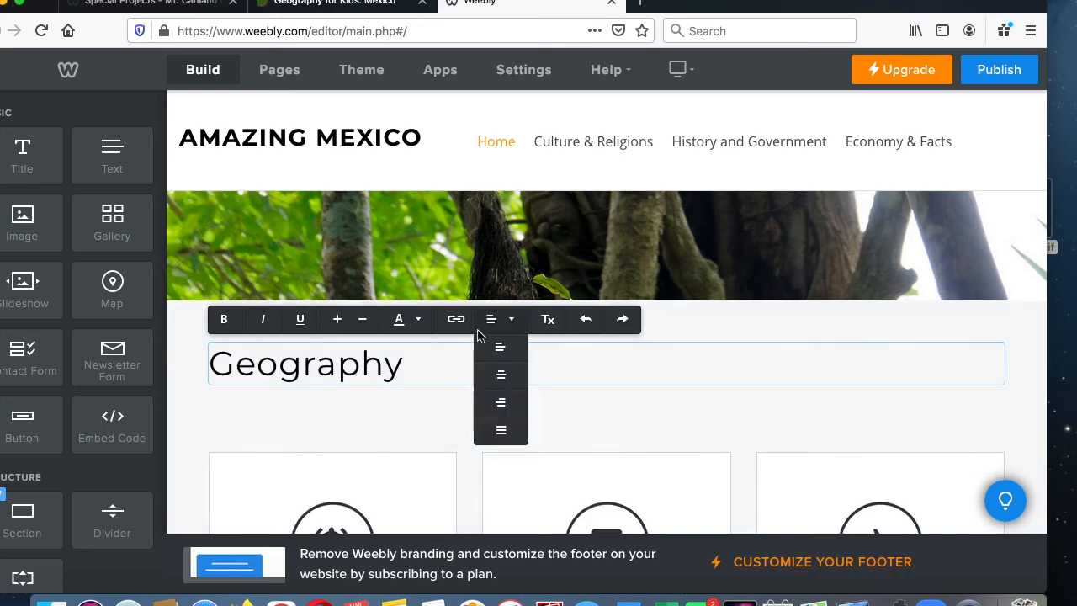
click(510, 375)
drag(708, 373, 502, 363)
click(519, 331)
click(519, 330)
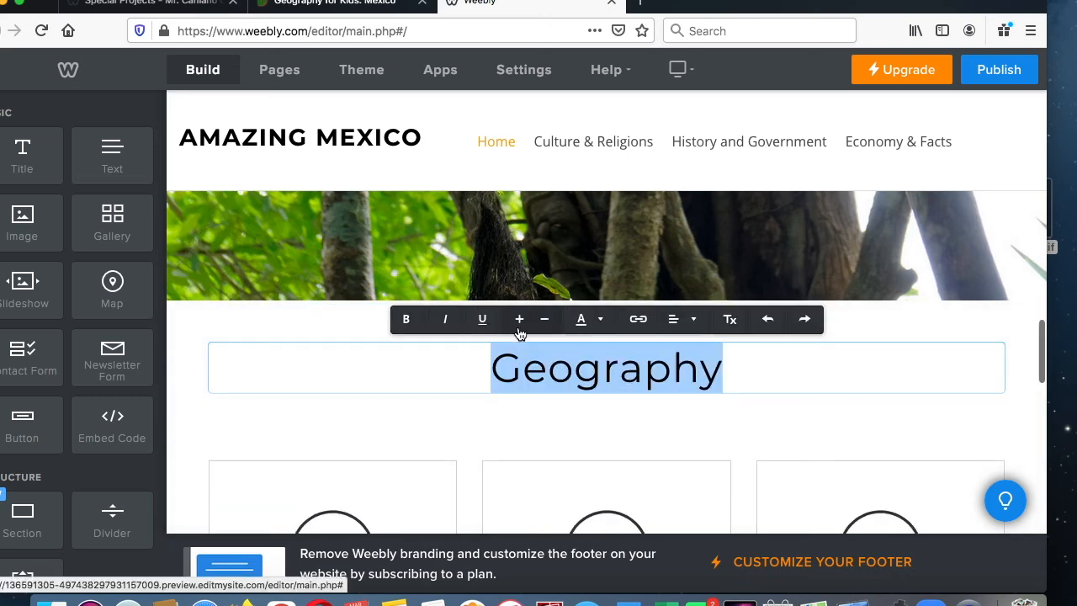
click(543, 328)
click(405, 318)
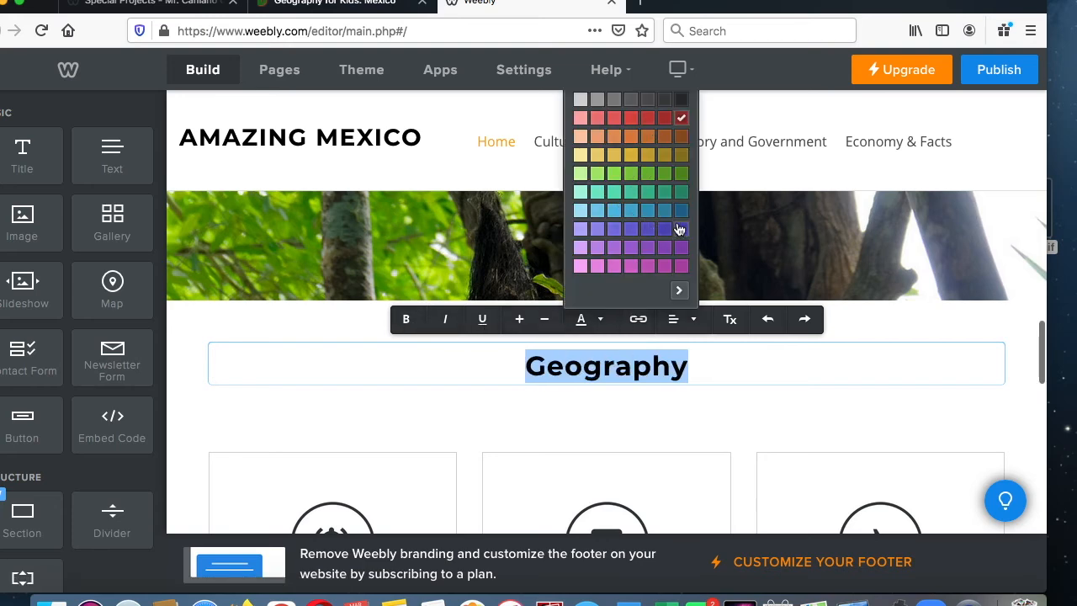
click(680, 229)
- Beneath the "Geography" title, add the text "Mexico is a country filled with amazing geography." and an empty image element
drag(84, 129, 337, 421)
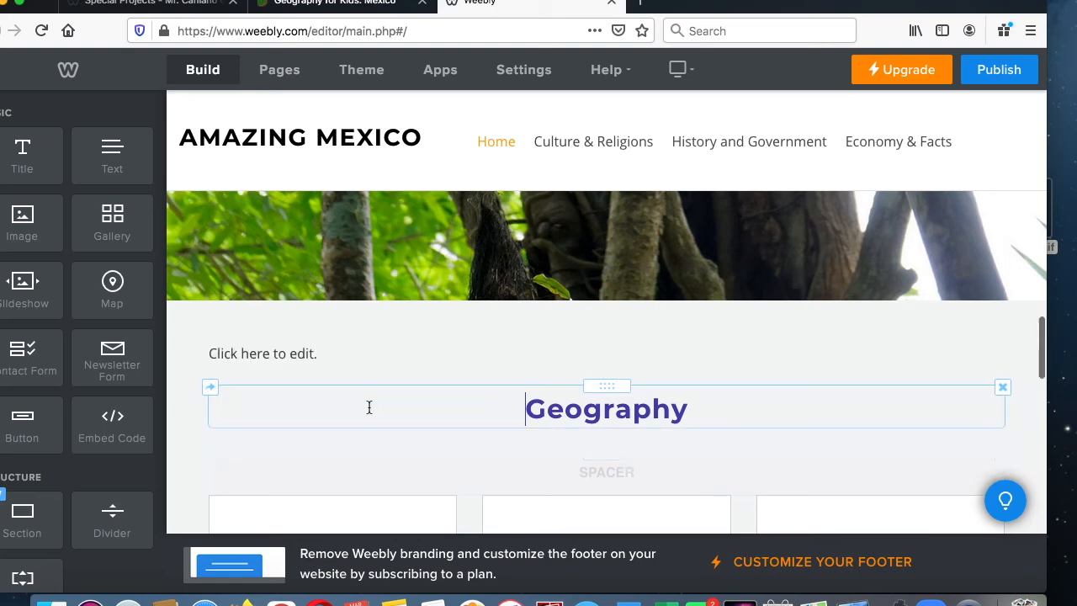
drag(610, 388, 597, 319)
click(282, 426)
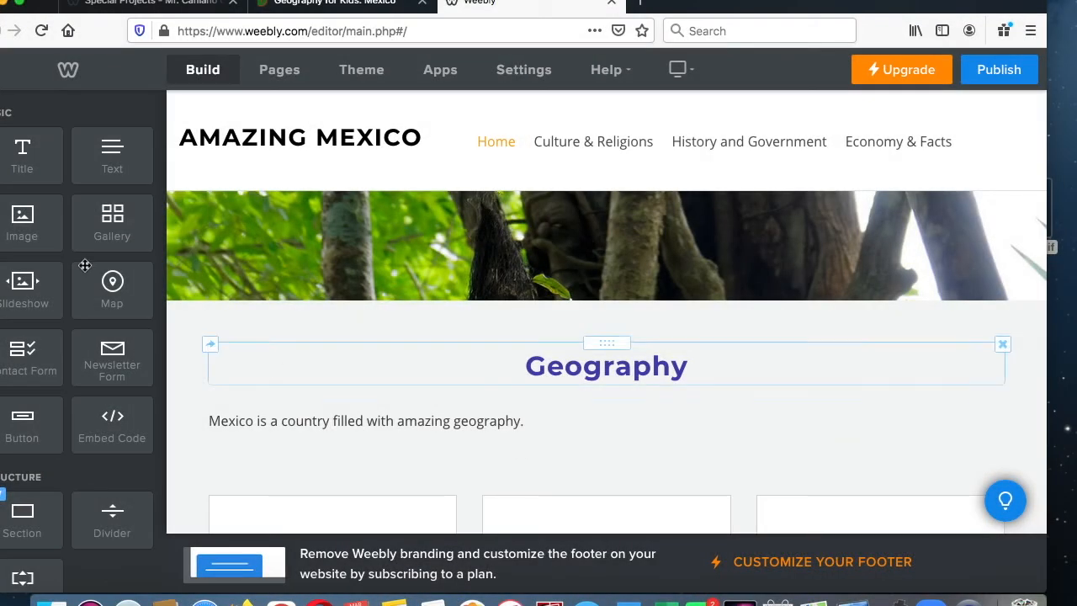
drag(30, 224, 557, 344)
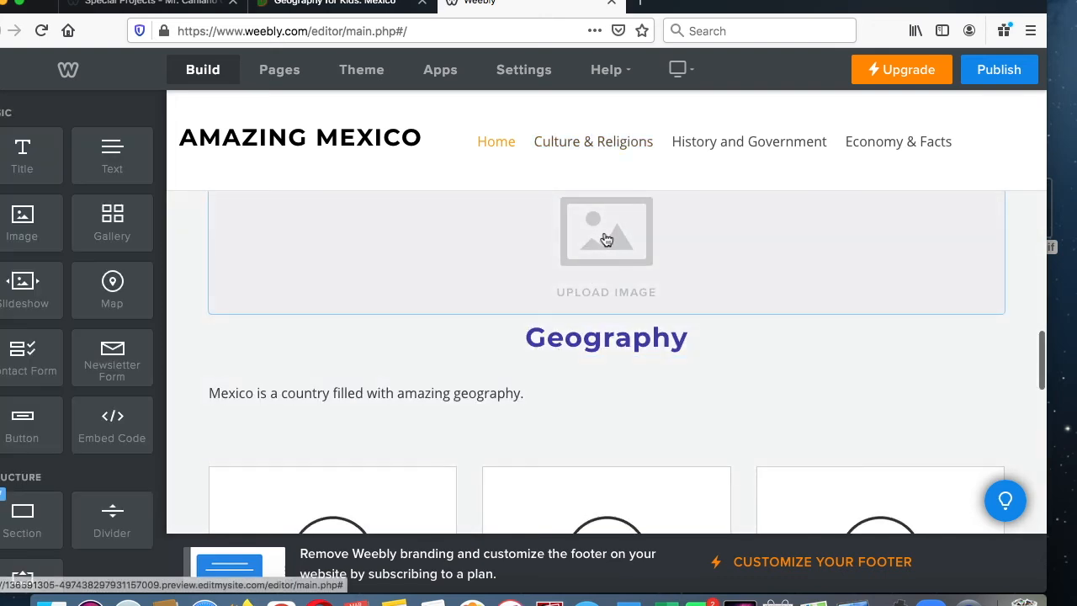
drag(606, 240, 593, 427)
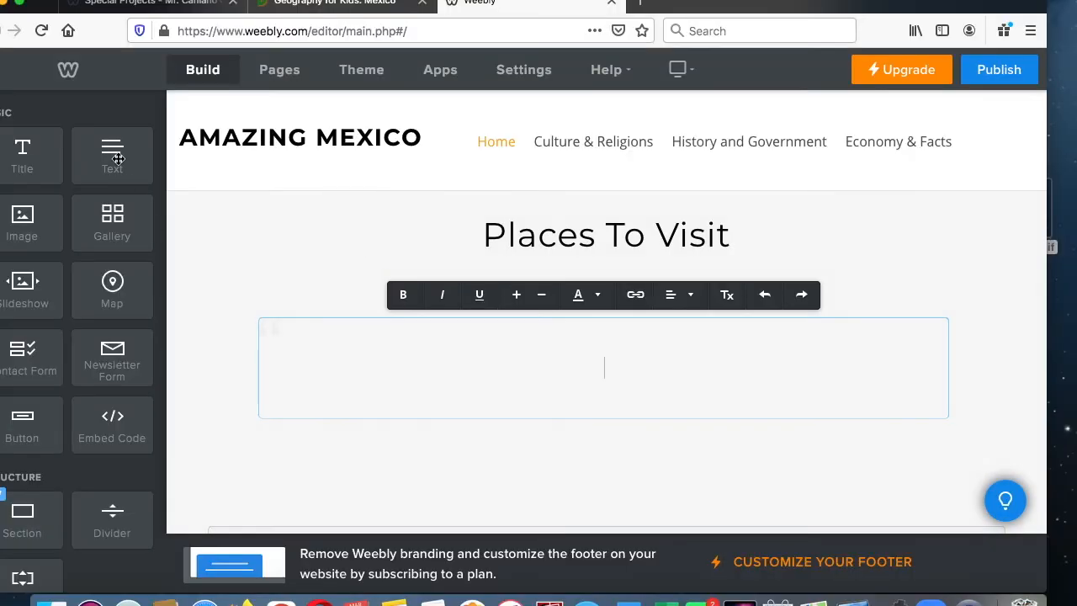
- Under the "Places To Visit" title, add a text reading "There are many" in place of the quote placeholder
drag(118, 158, 396, 254)
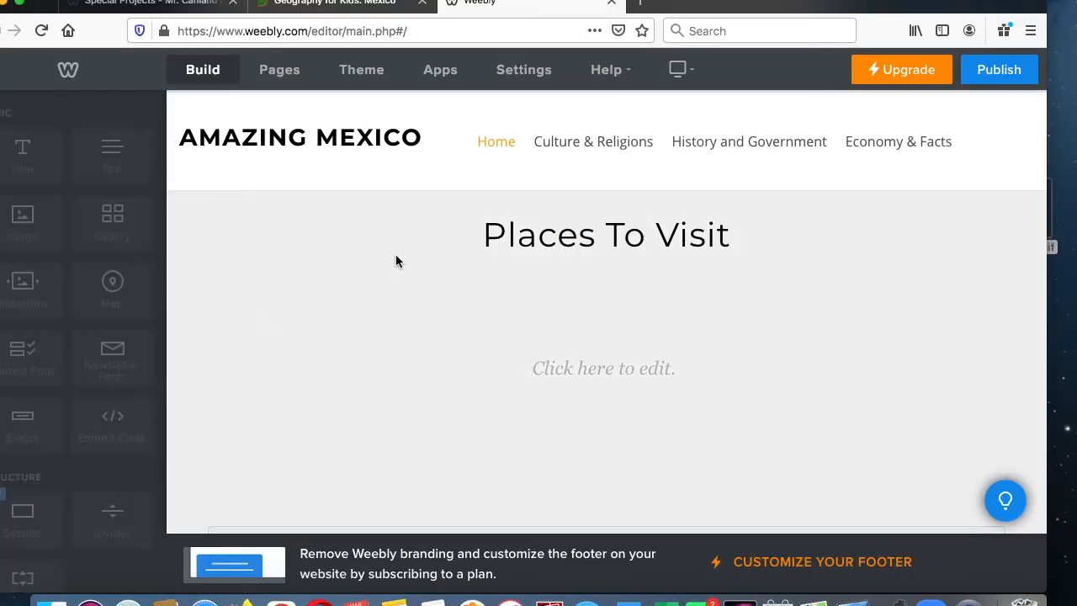
click(286, 464)
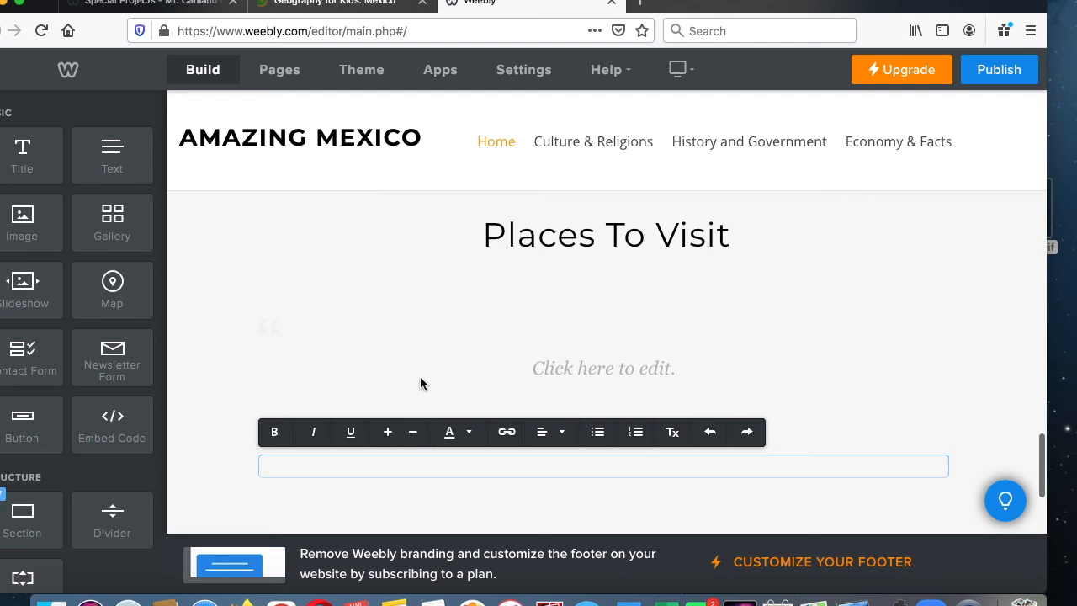
click(415, 372)
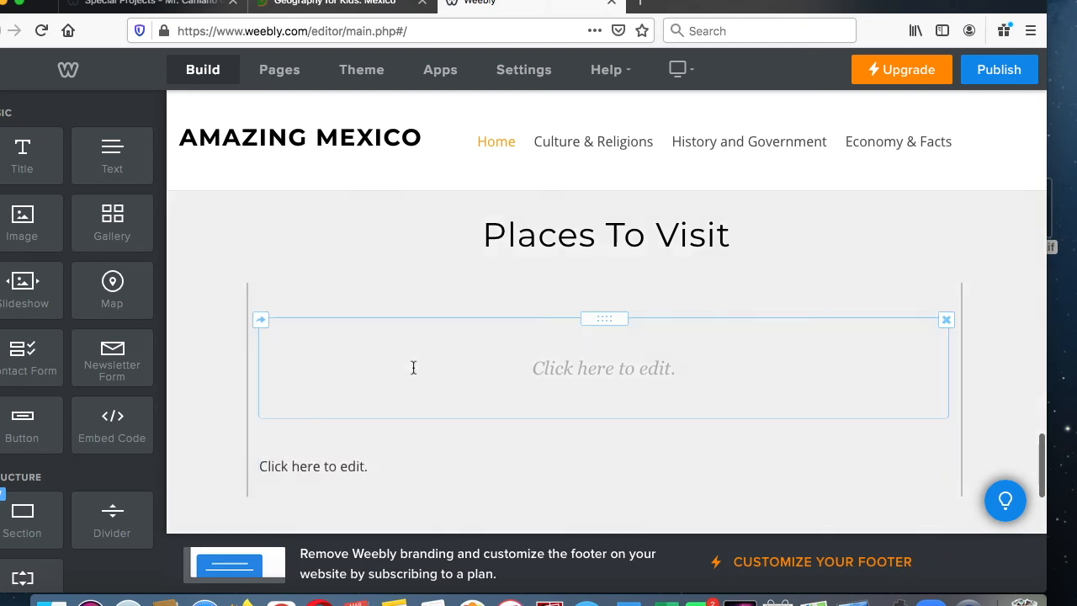
click(946, 320)
click(931, 267)
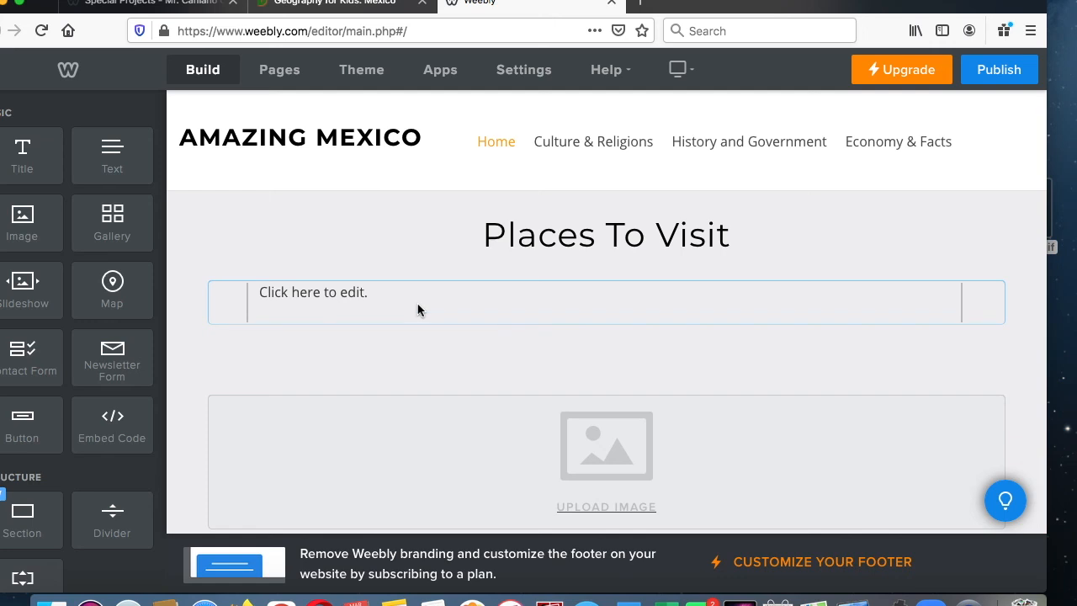
click(424, 296)
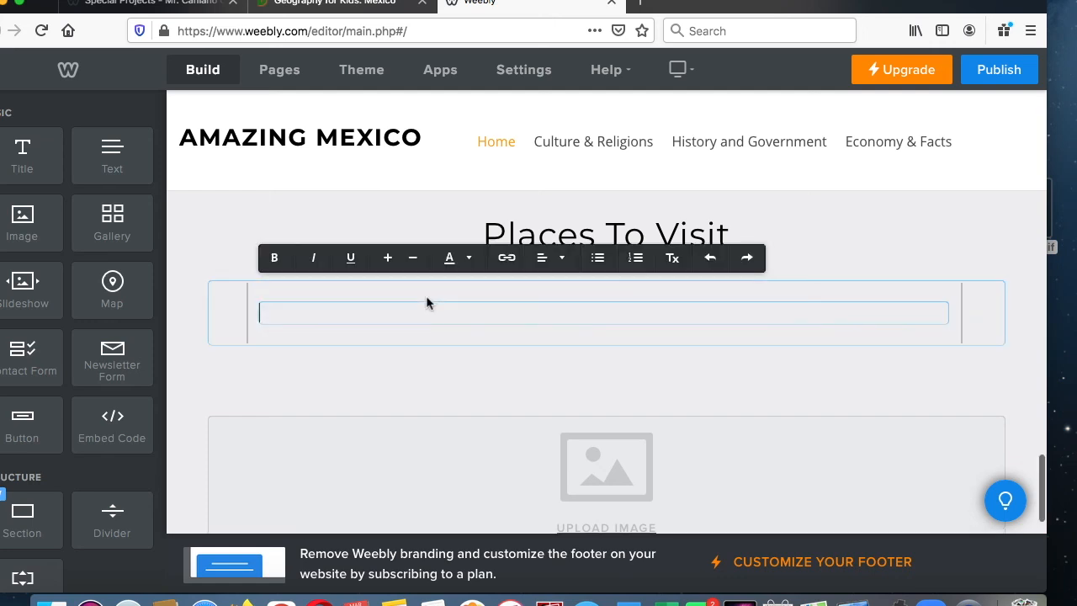
text(There are many)
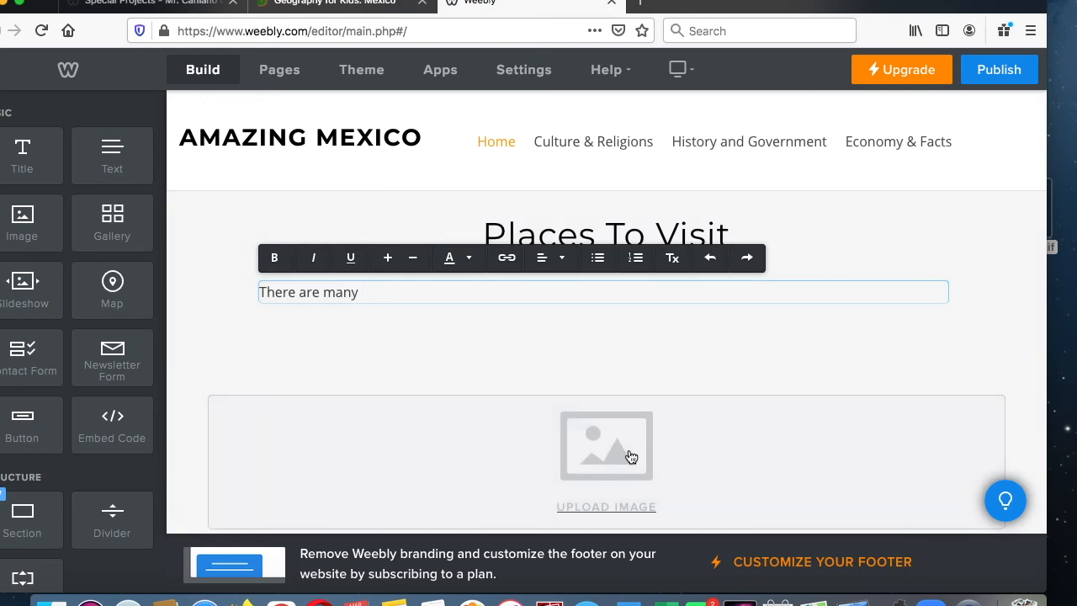
- Open the image upload for the placeholder beneath "There are many", and save the States of Mexico map from the Ducksters page to the desktop
click(631, 456)
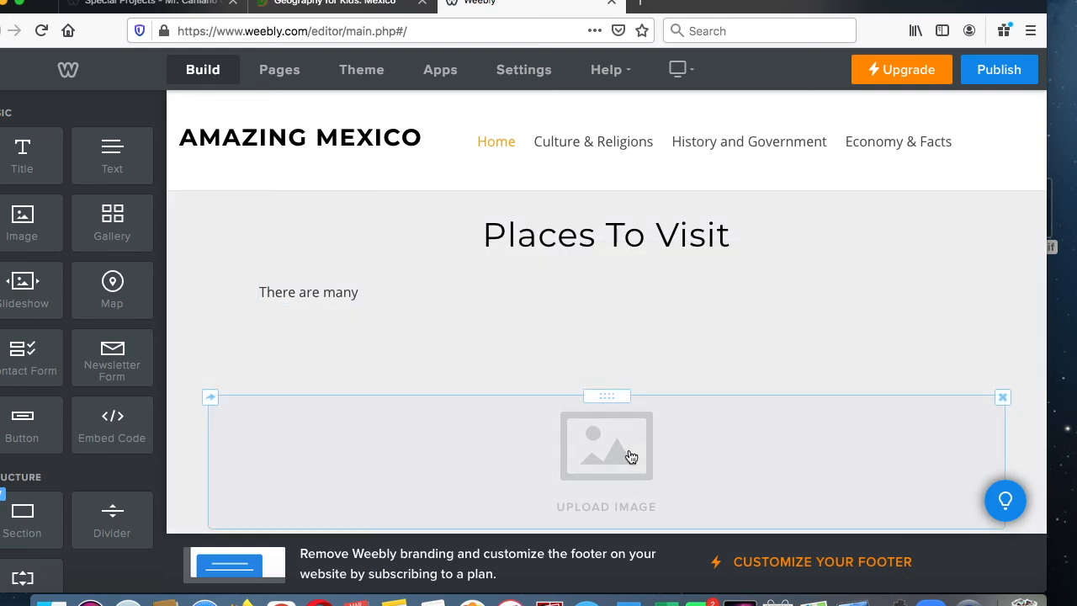
click(629, 448)
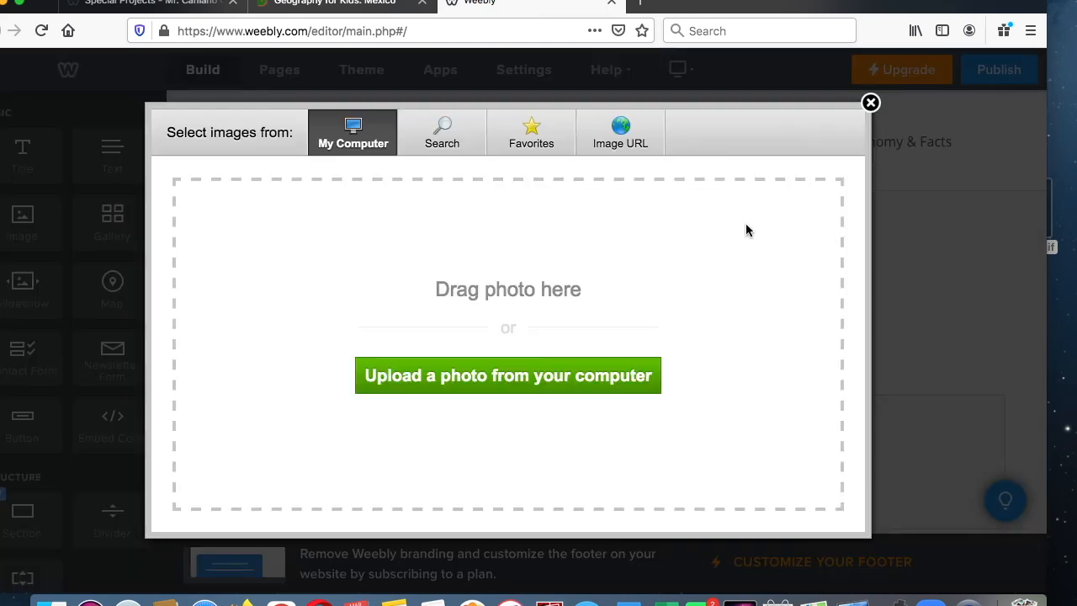
click(374, 5)
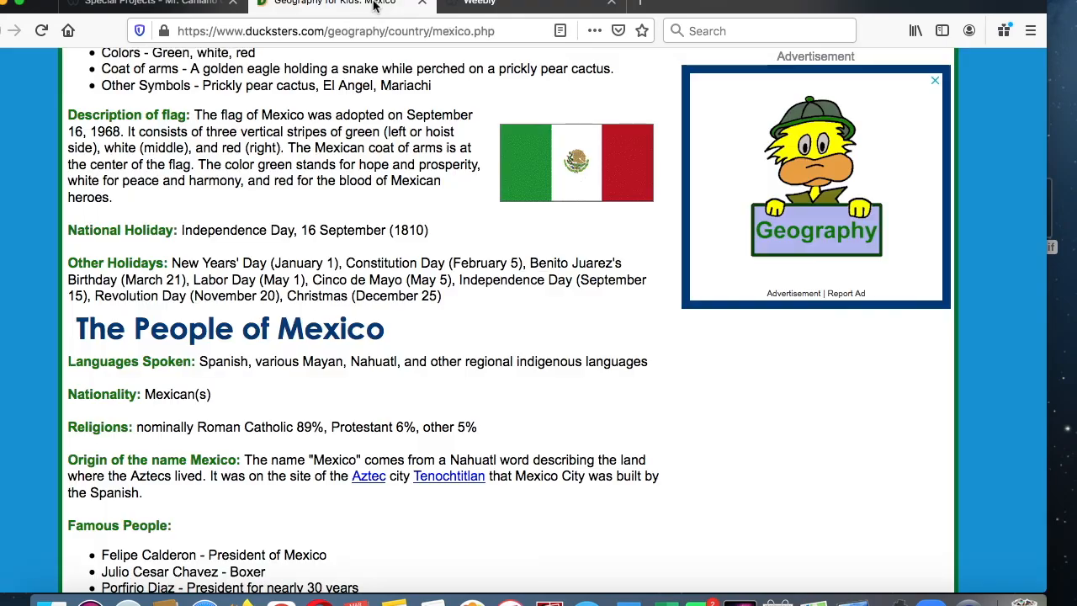
scroll(563, 286, down, 7)
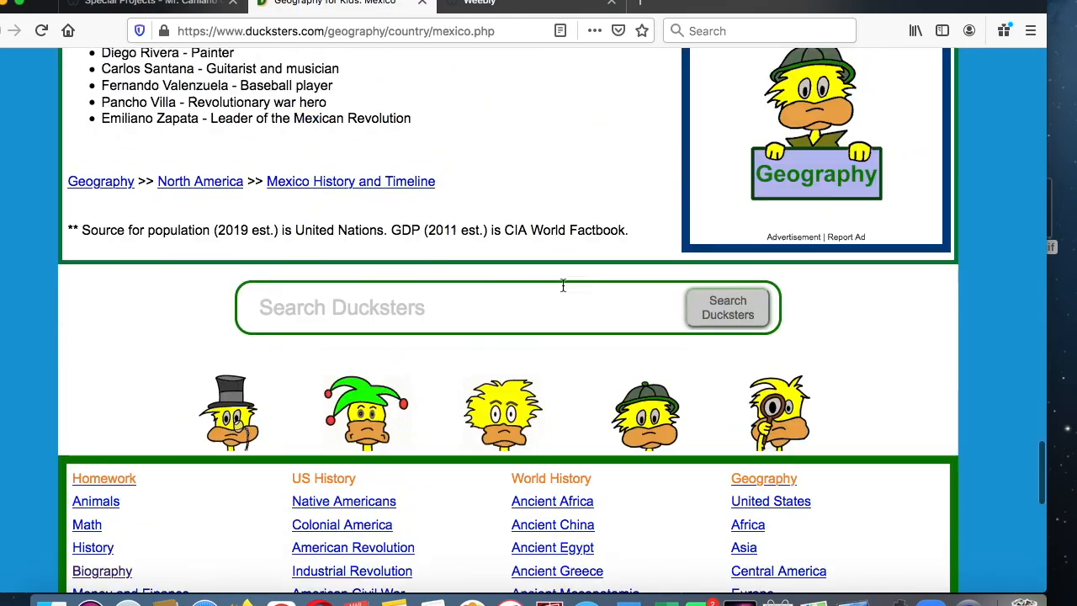
scroll(563, 286, up, 11)
scroll(563, 286, up, 2)
drag(555, 170, 1052, 353)
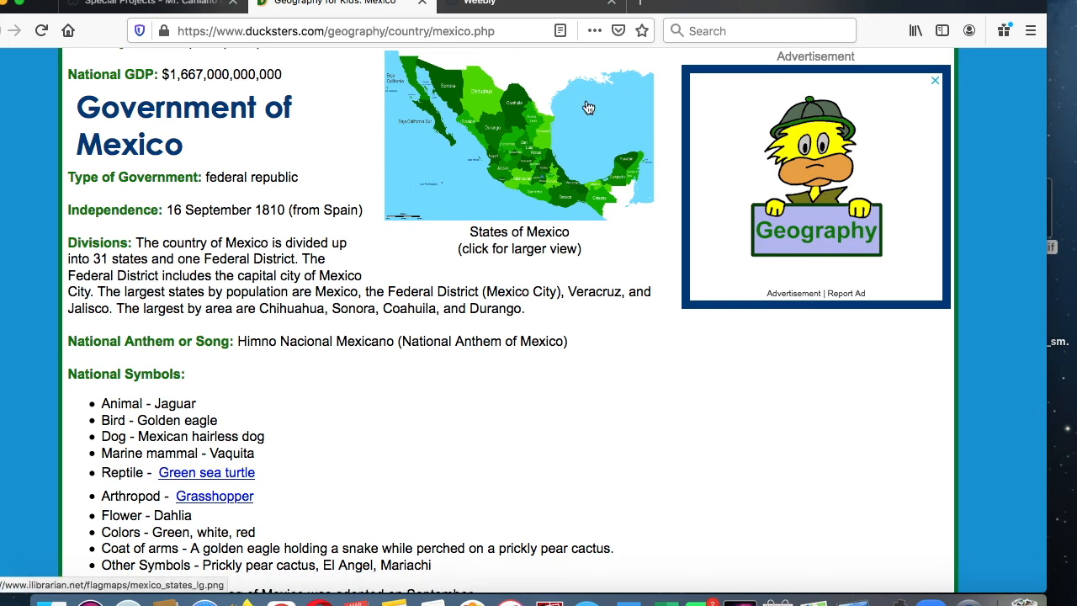
- Shift the browser window to expose the desktop, and upload the saved States of Mexico map into the Places To Visit image placeholder
drag(707, 7, 656, 7)
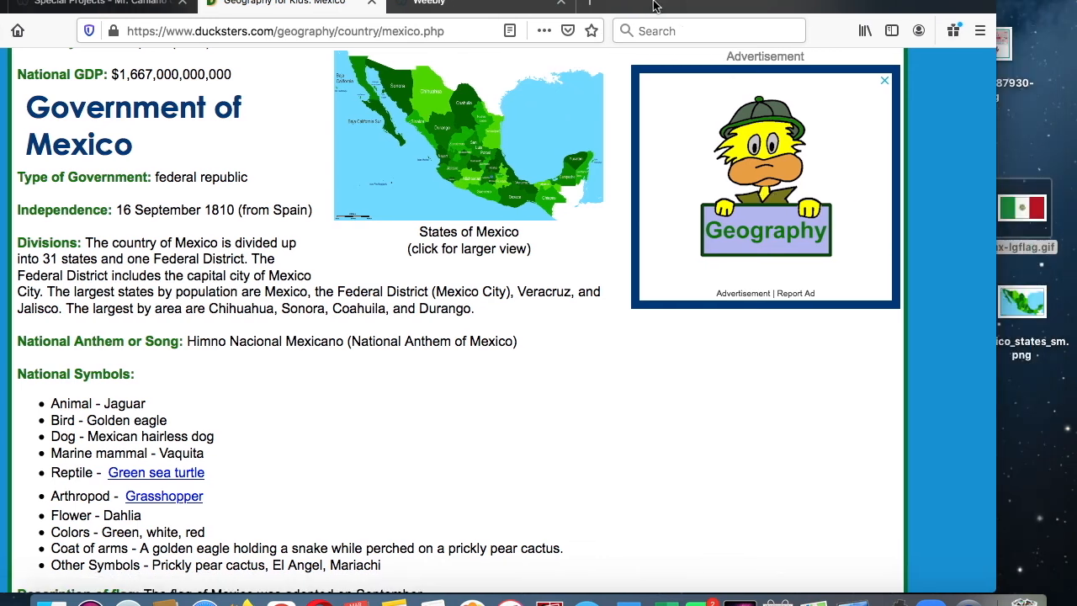
right_click(509, 125)
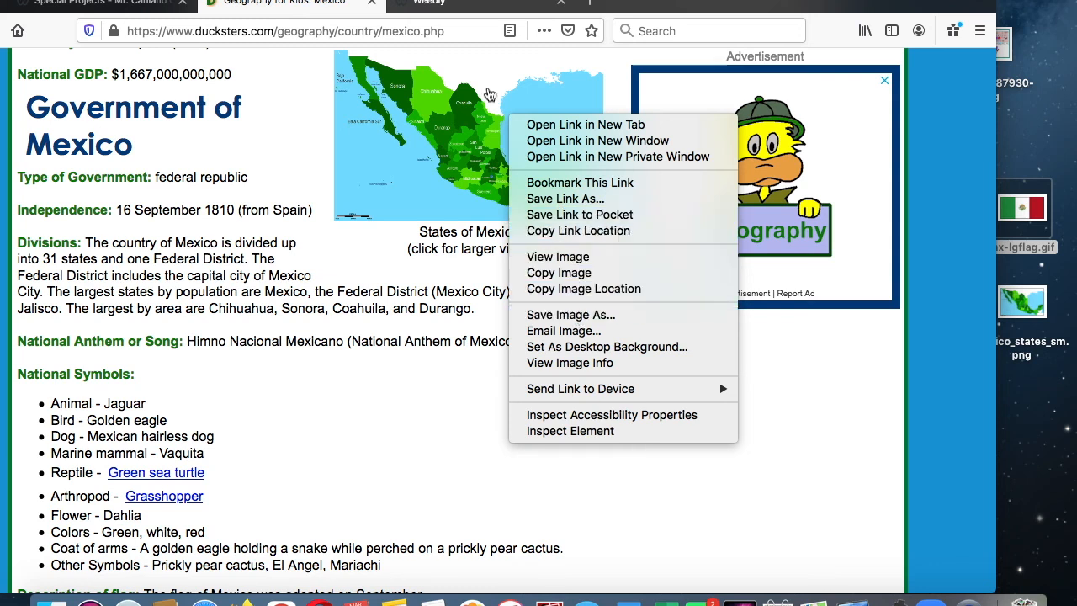
click(458, 12)
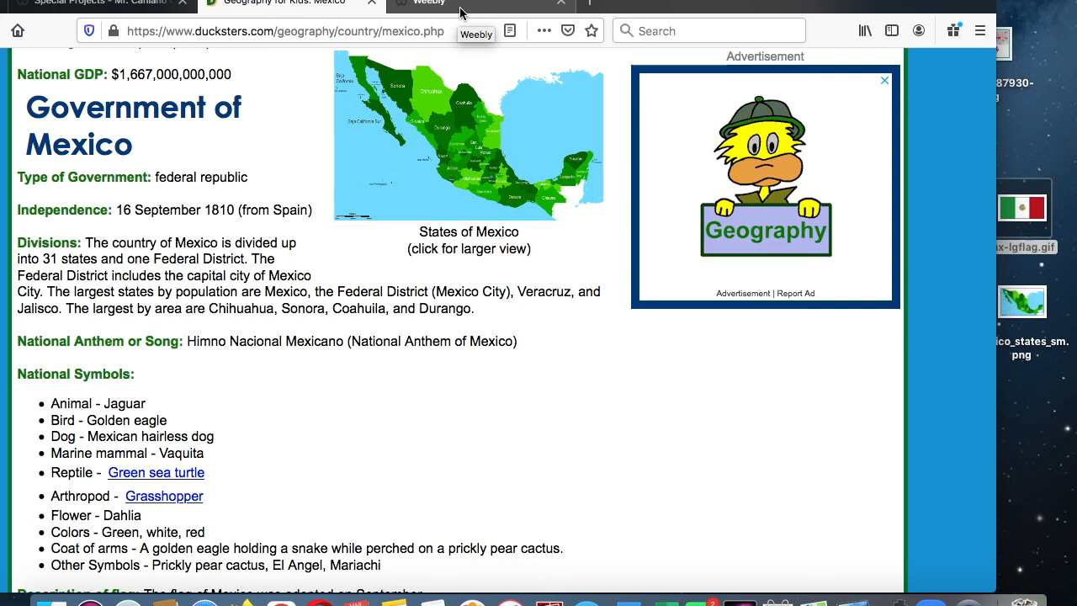
click(459, 12)
drag(1034, 309, 545, 301)
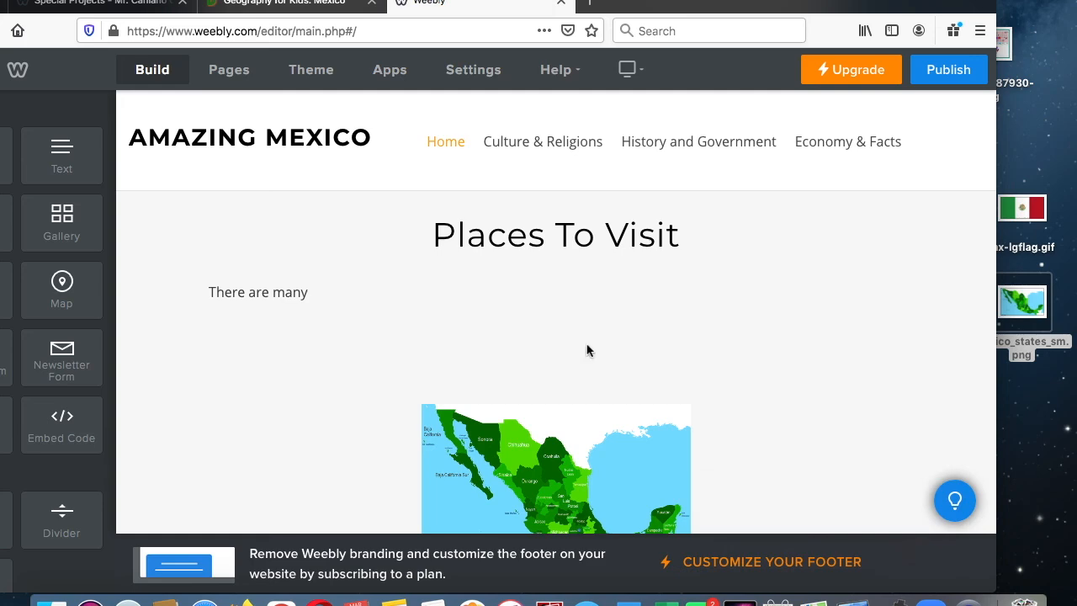
- Review the Home page up to its header image, and check the Special Projects page's Mexico outline and the Ducksters Mexico article
scroll(581, 435, up, 10)
scroll(582, 435, up, 5)
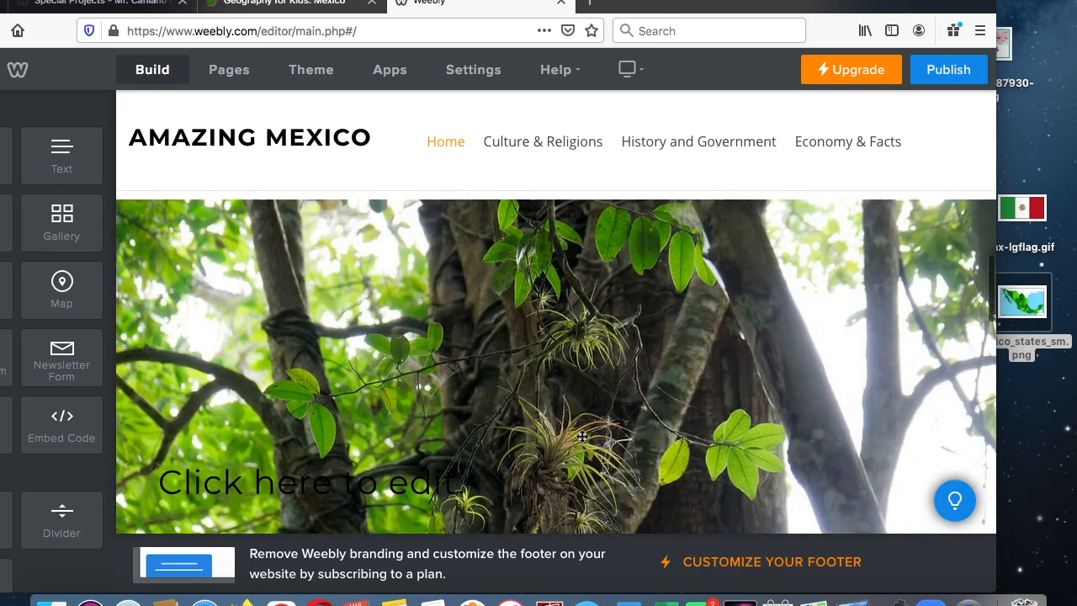
scroll(558, 354, up, 10)
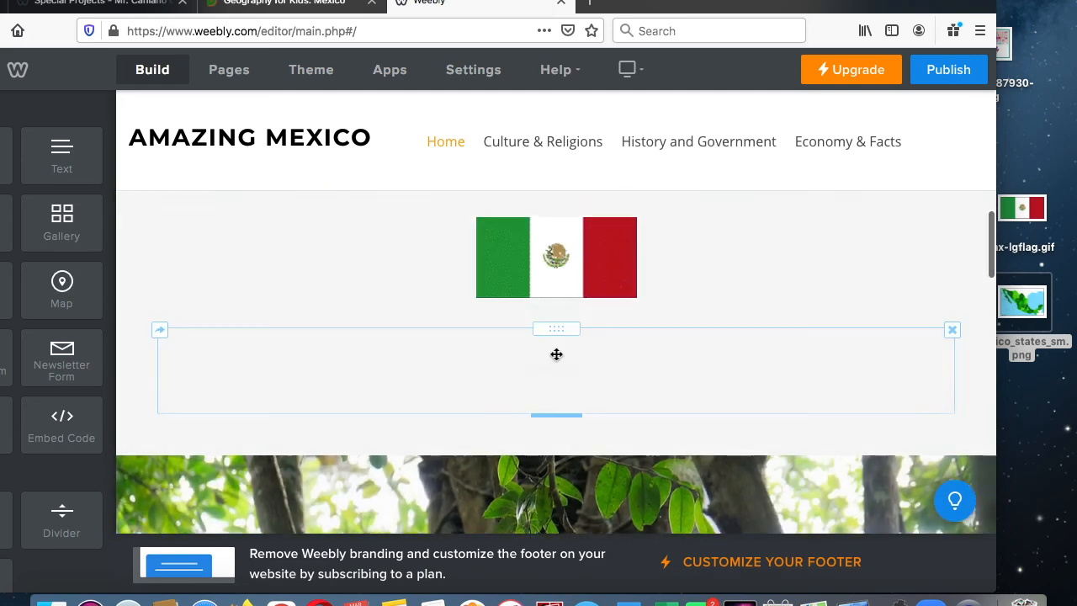
scroll(555, 360, up, 3)
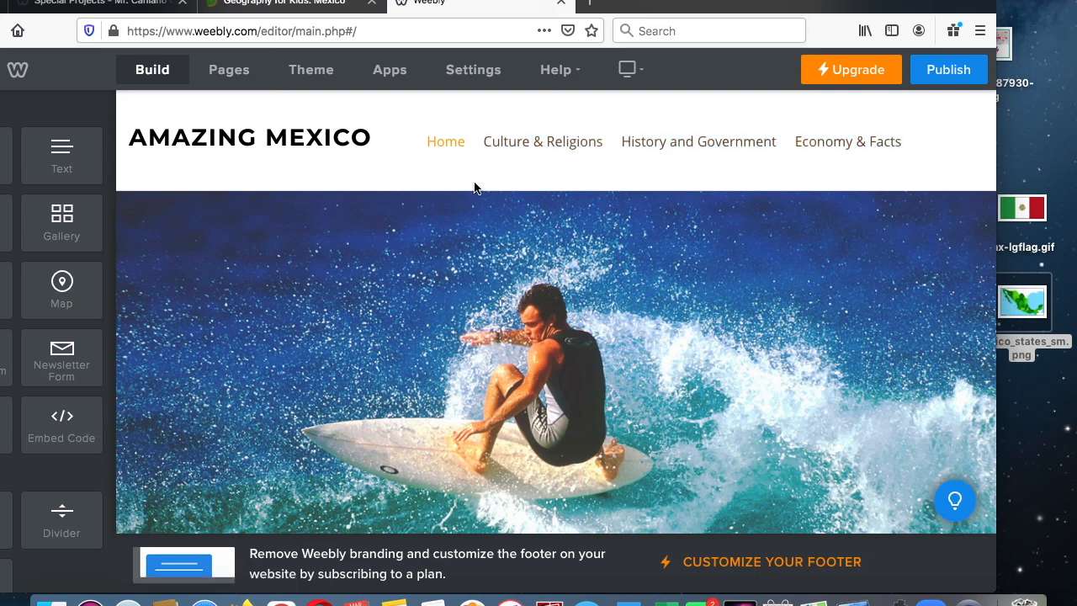
scroll(474, 181, down, 1)
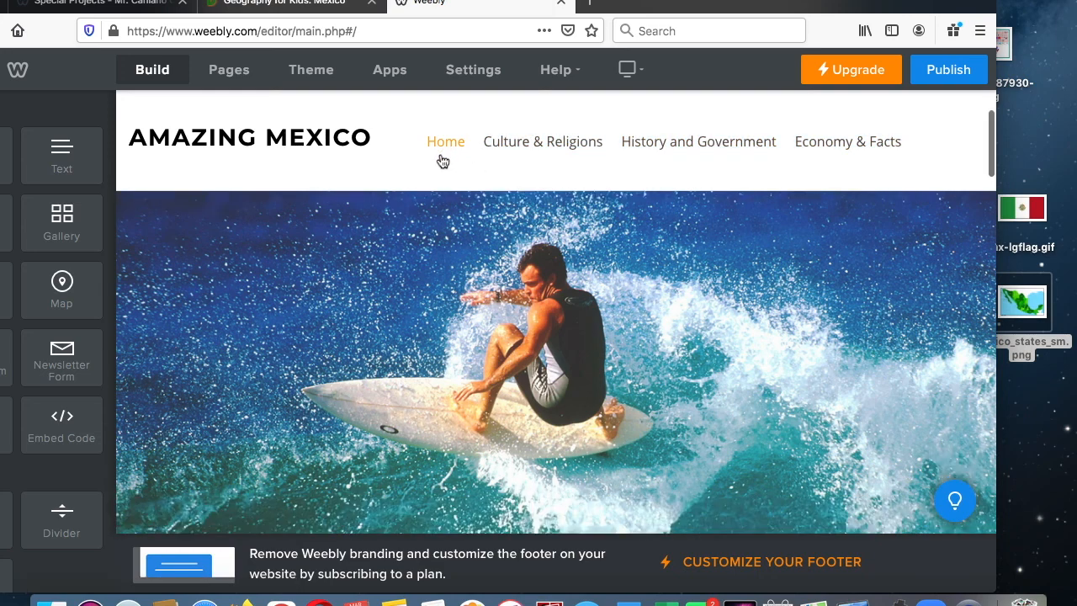
click(147, 7)
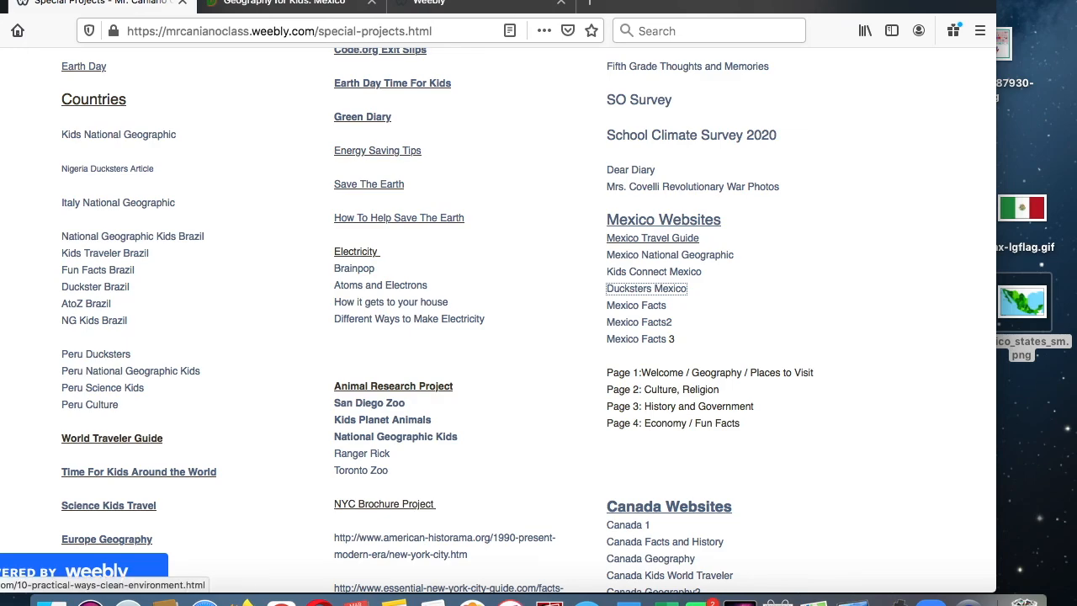
click(246, 3)
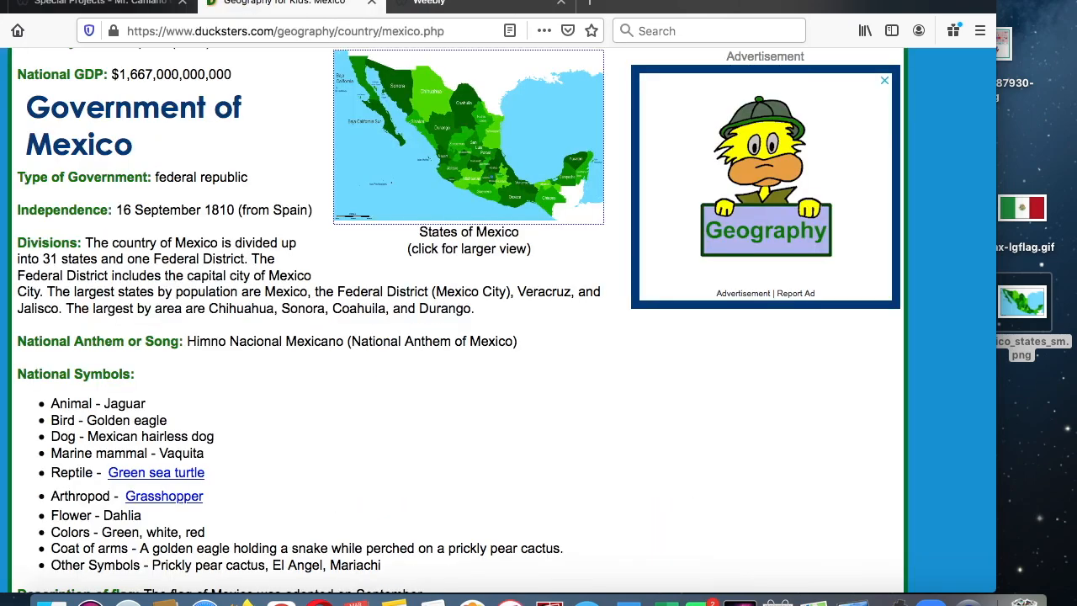
- Return to the Weebly editor and publish the Amazing Mexico site
click(429, 3)
scroll(410, 268, down, 5)
scroll(555, 404, down, 5)
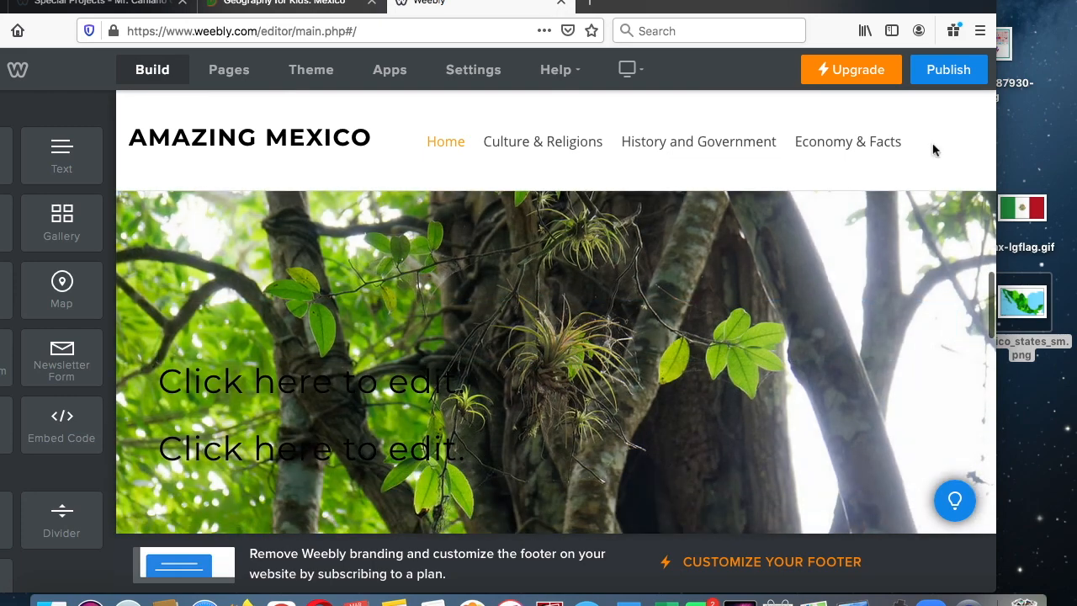
click(946, 80)
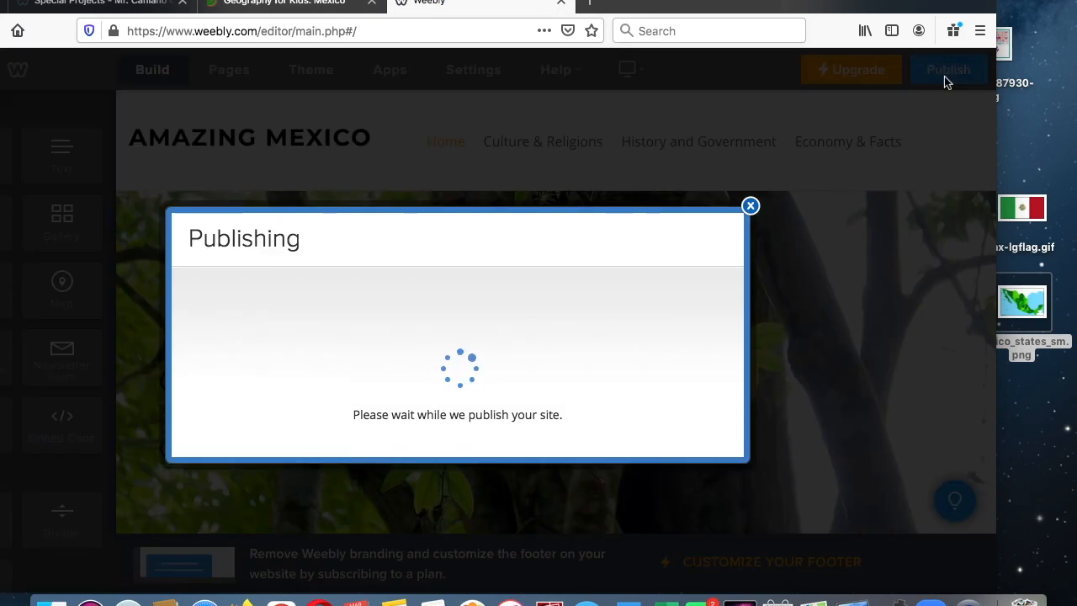